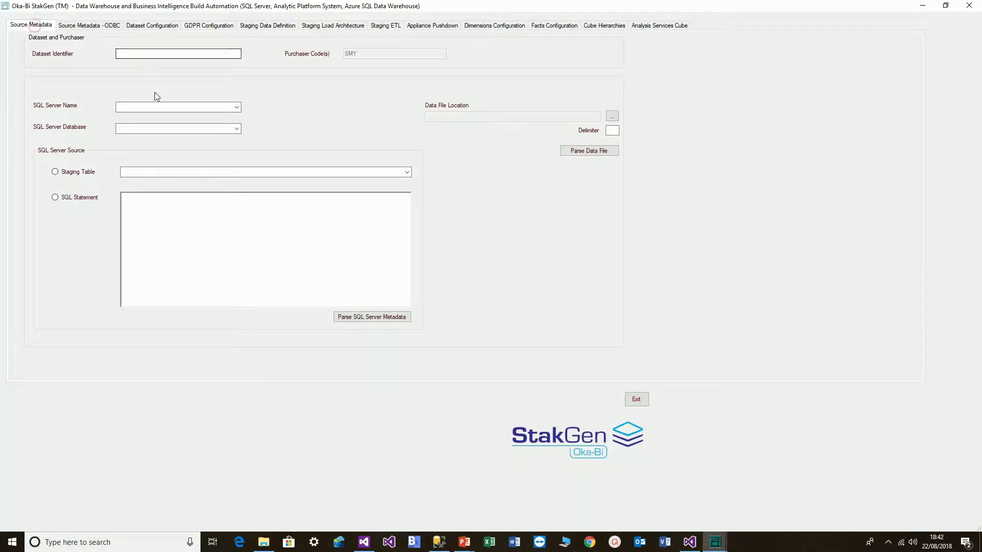
# - Parse the SQL Server metadata of staging table source.vw_Client from database Source_Legal on server DESKTOP-VPATI36
pyautogui.click(237, 107)
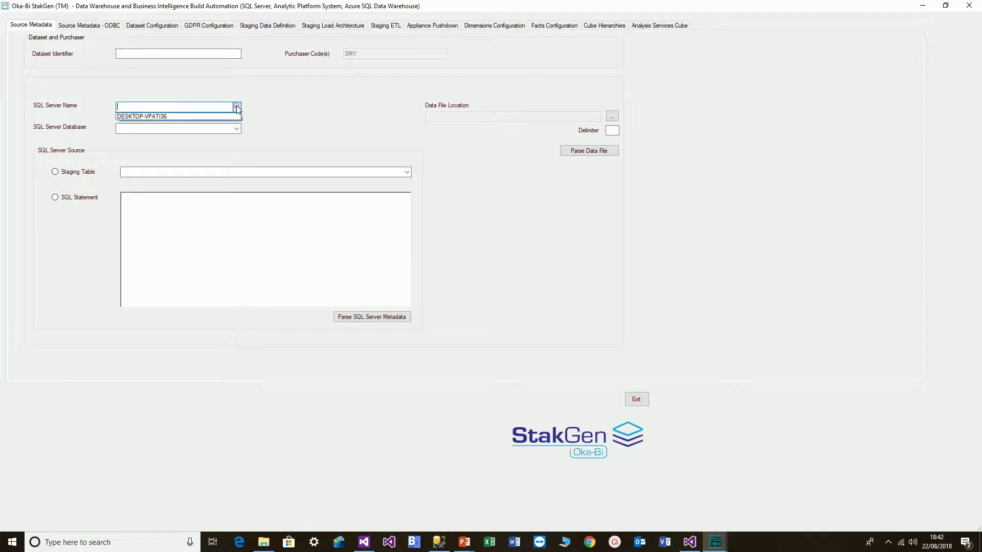
pyautogui.click(189, 117)
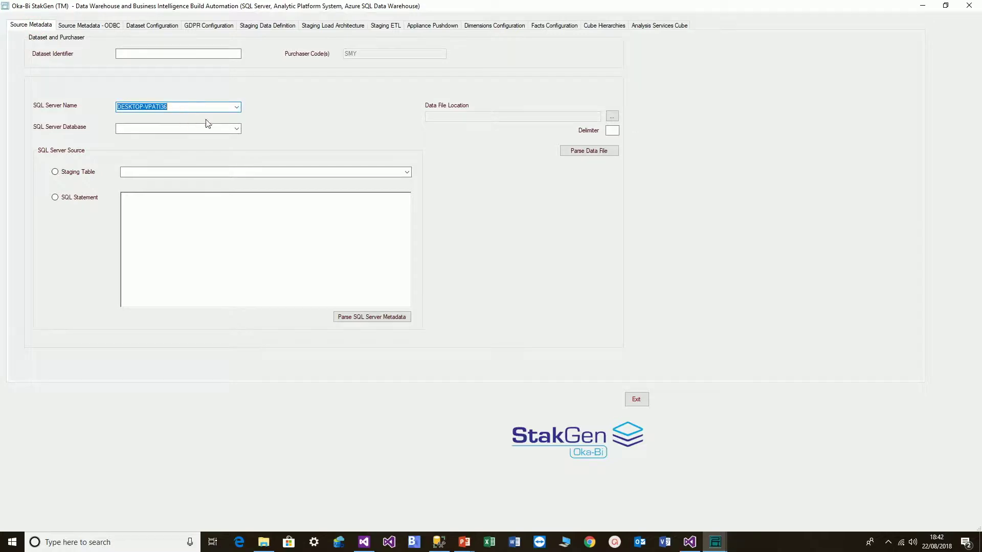
pyautogui.click(237, 129)
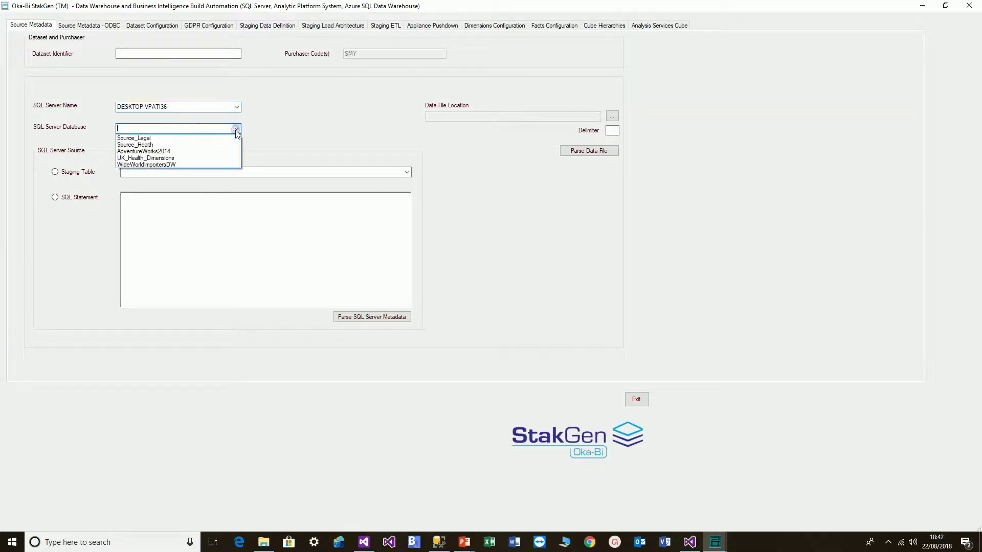
pyautogui.click(160, 138)
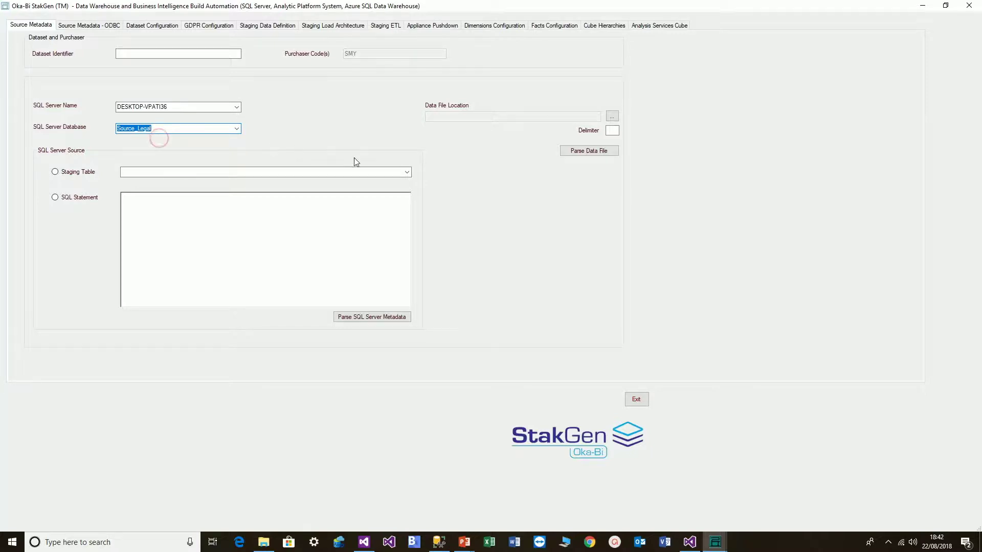
pyautogui.click(407, 172)
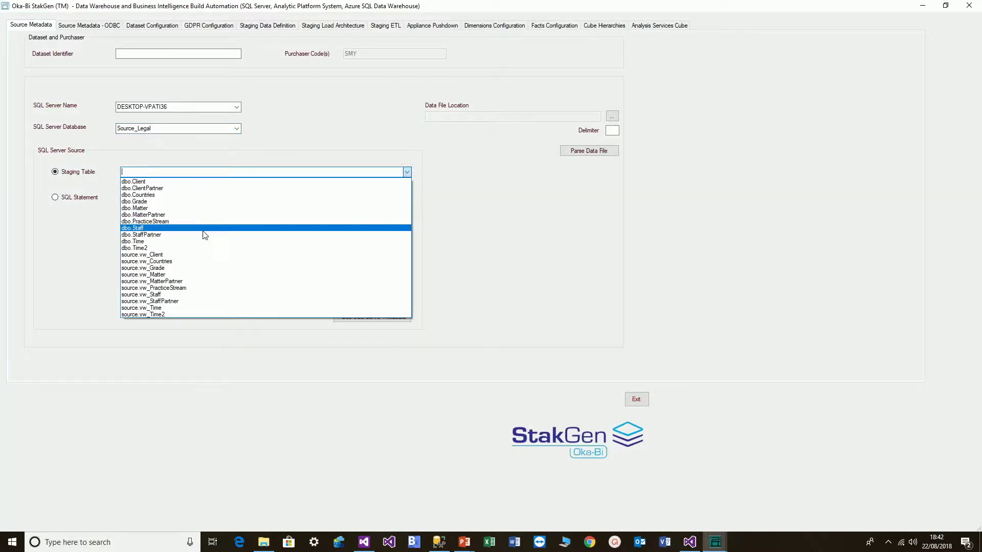
pyautogui.click(174, 254)
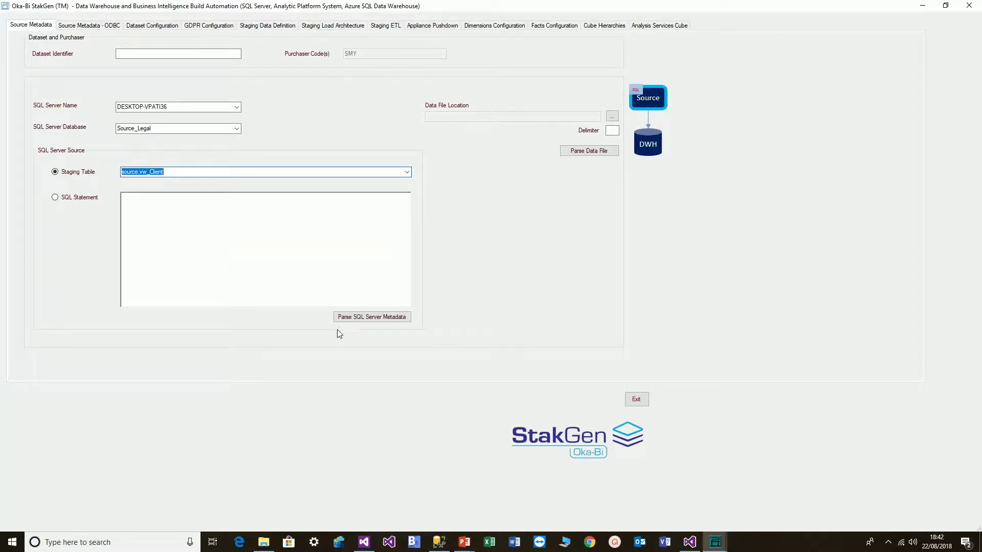
pyautogui.click(362, 318)
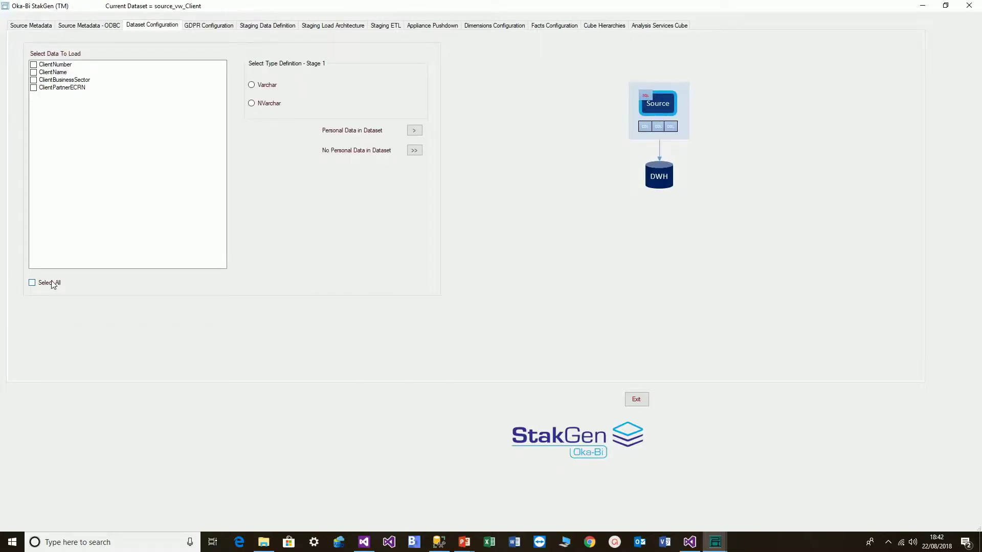
# - Configure source_vw_Client to load all columns as Varchar with no personal data, and accept its staging table definition
pyautogui.click(48, 282)
pyautogui.click(262, 85)
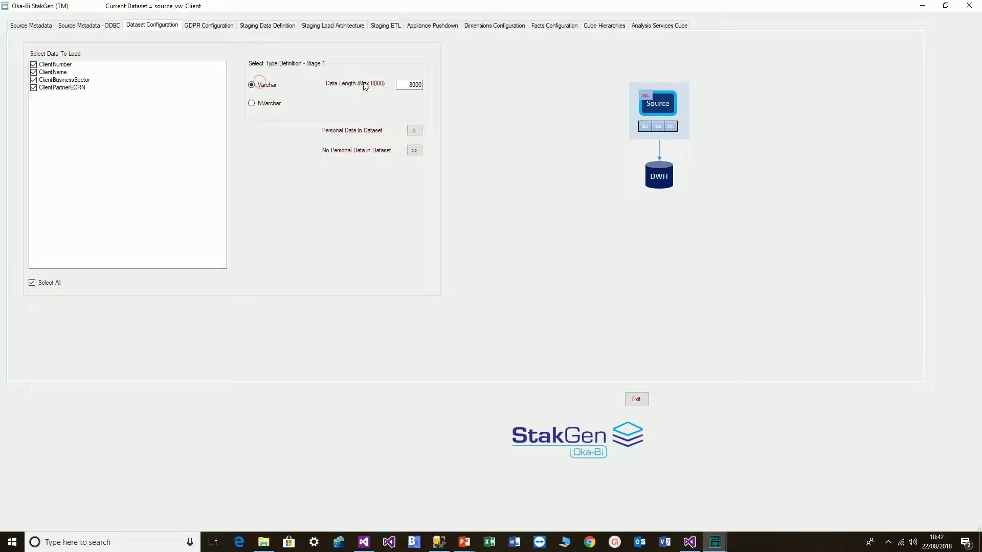
pyautogui.click(414, 151)
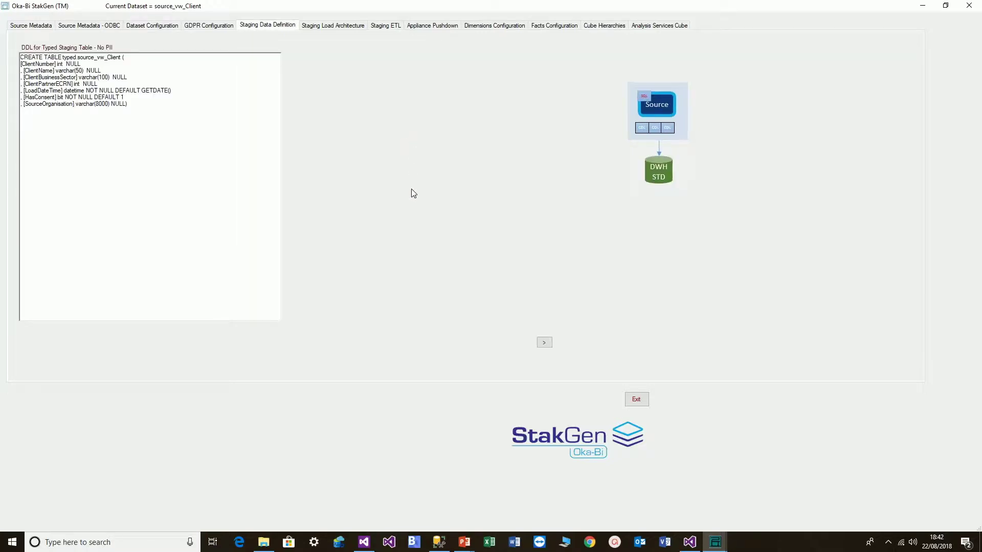
pyautogui.click(543, 343)
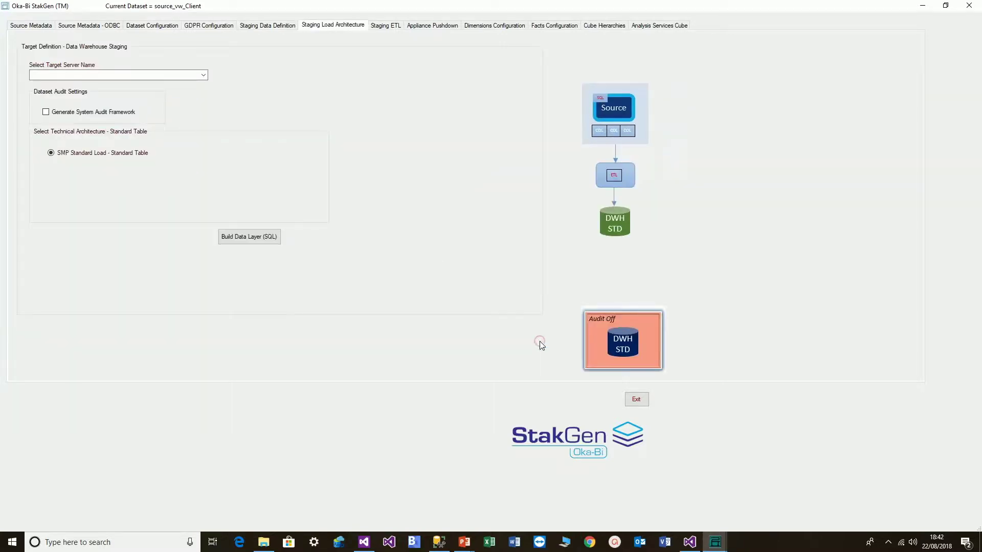
# - Build the source_vw_Client data layer on target server DESKTOP-VPATI36 with the system audit framework generated
pyautogui.click(204, 76)
pyautogui.click(162, 84)
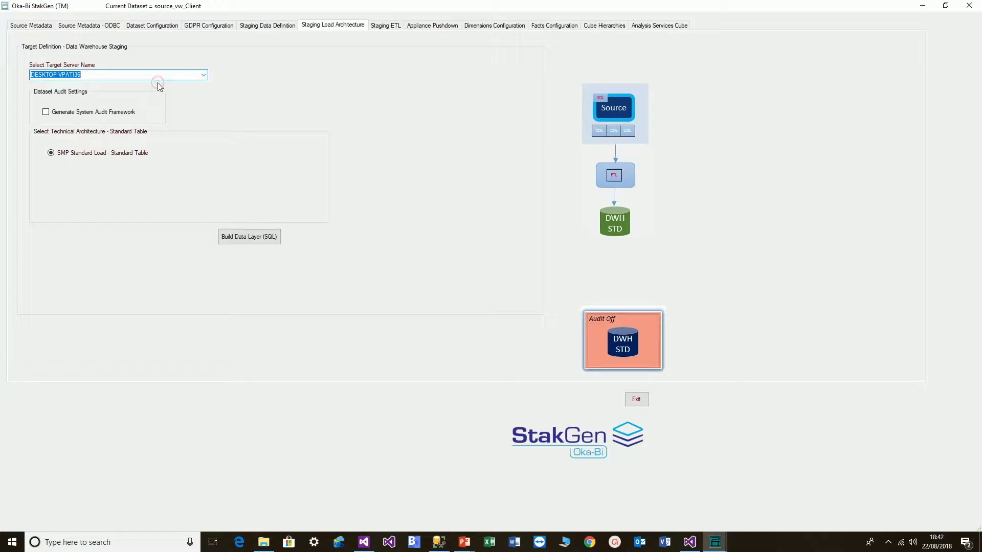
pyautogui.click(66, 111)
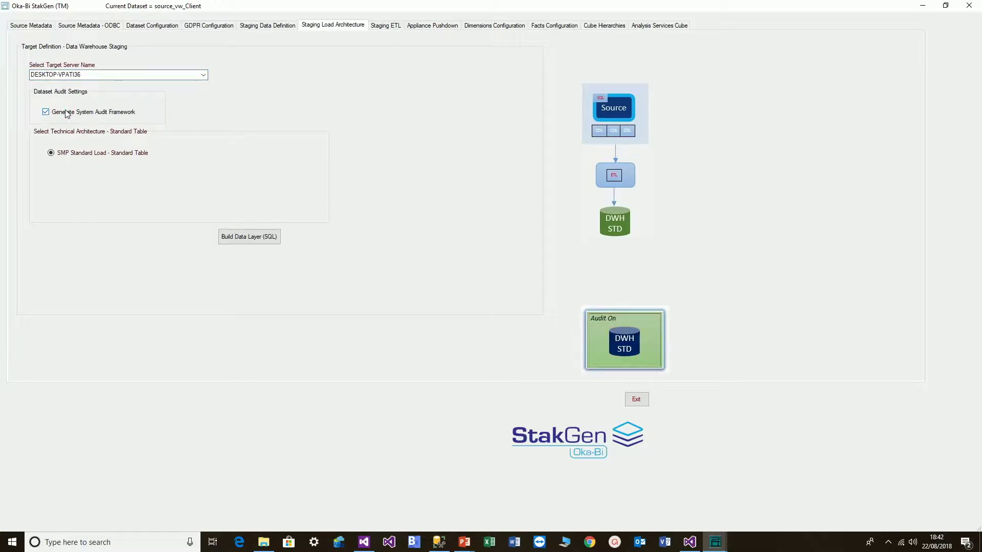
pyautogui.click(253, 238)
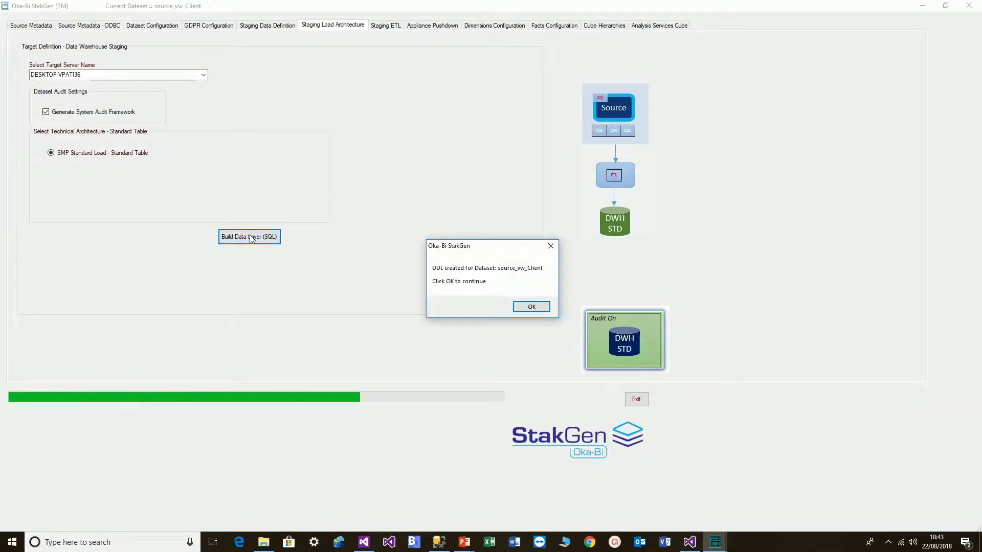
pyautogui.click(527, 307)
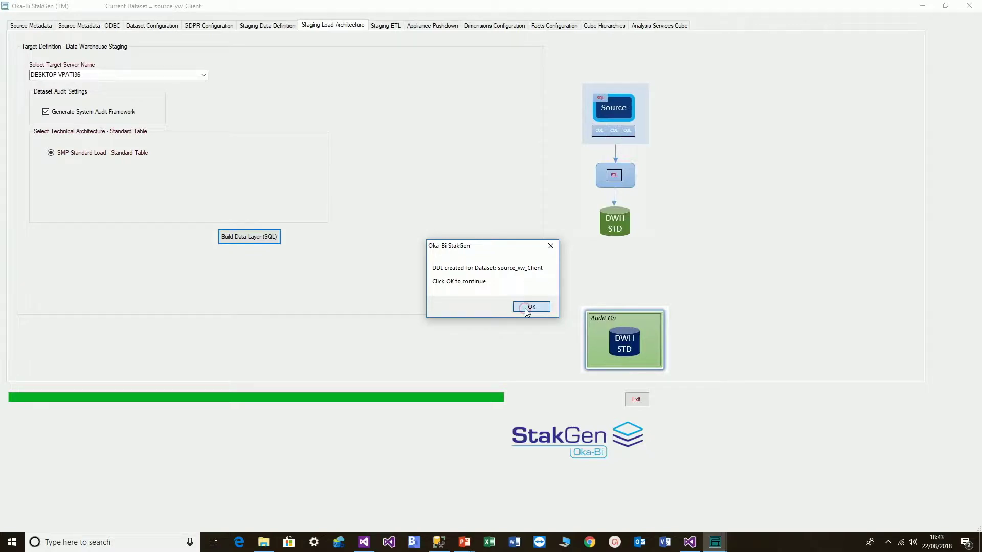
# - Enable Truncate Then Load and build the SSIS package for source_vw_Client
pyautogui.click(53, 130)
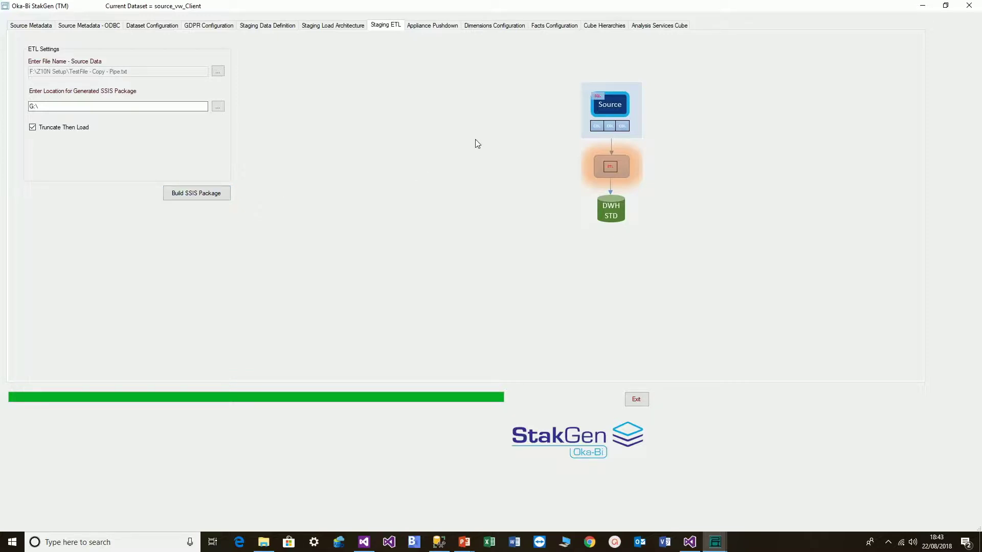
pyautogui.click(196, 194)
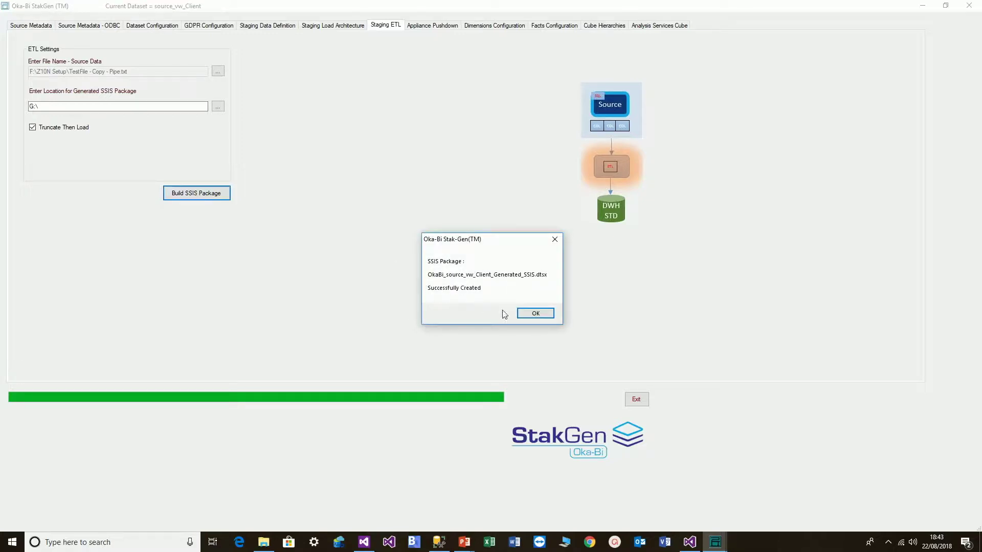
pyautogui.click(528, 316)
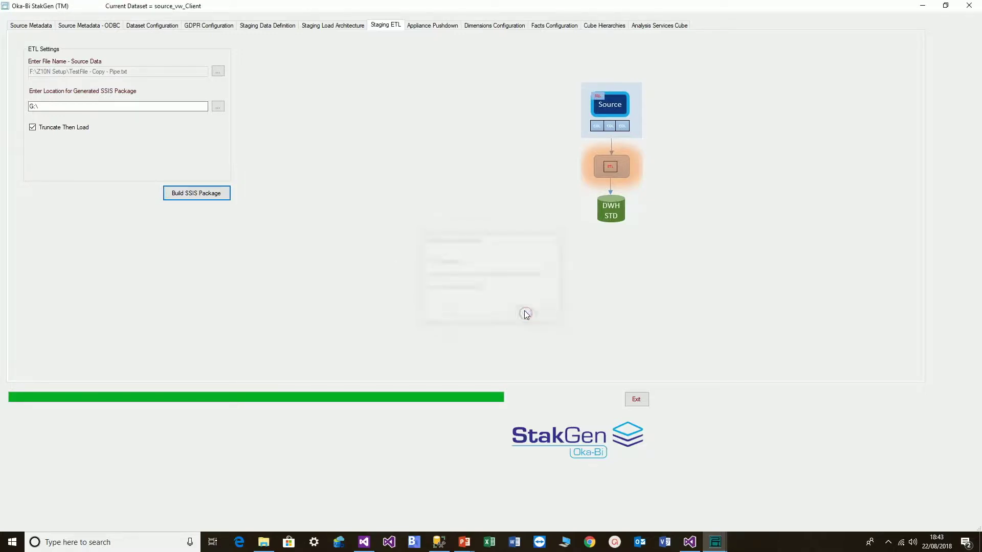
pyautogui.click(368, 190)
# - Parse the SQL Server metadata of staging table source.vw_Countries from the Source_Legal database
pyautogui.click(35, 26)
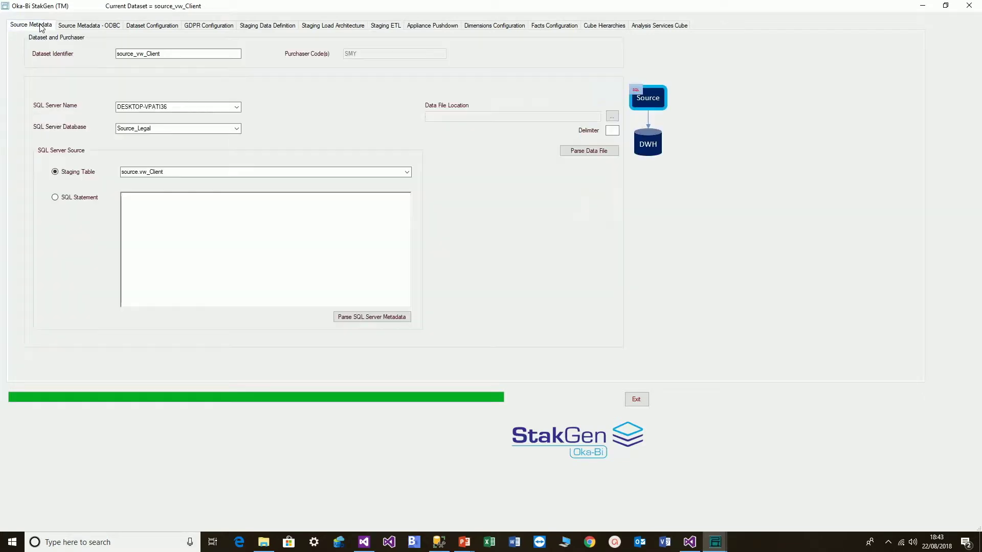
pyautogui.click(407, 172)
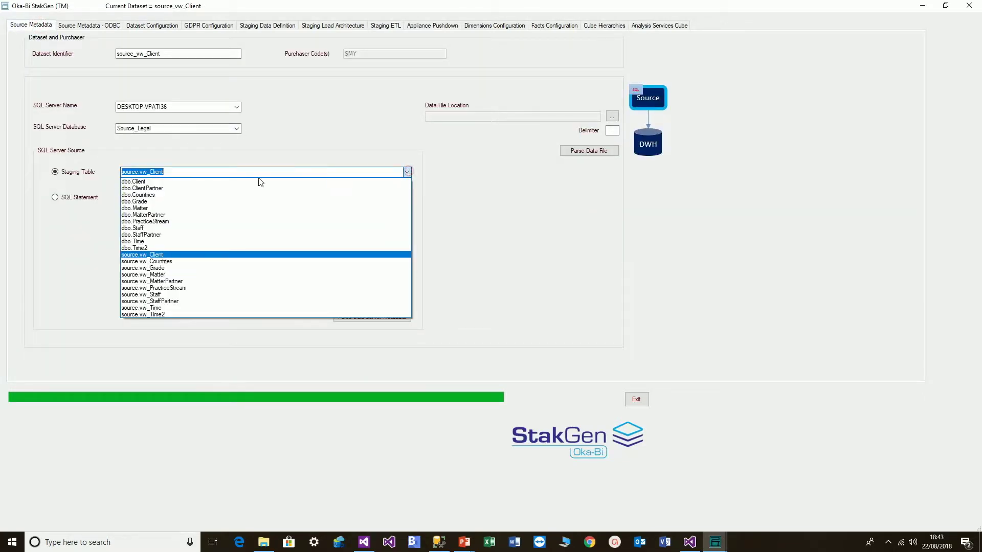
pyautogui.click(180, 260)
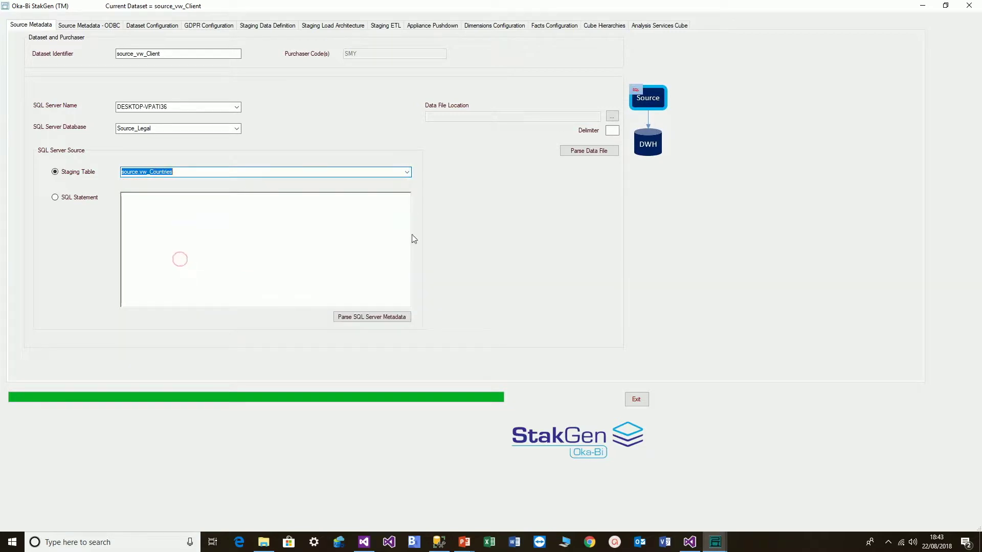
pyautogui.click(365, 318)
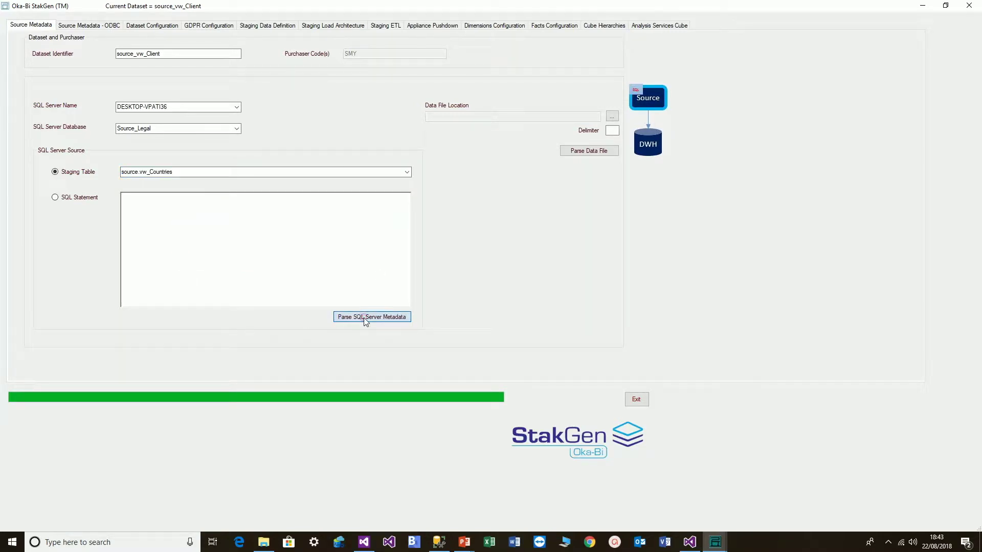
# - Configure source_vw_Countries to load all columns as NVarchar with no personal data, and accept its staging table definition
pyautogui.click(32, 283)
pyautogui.click(268, 106)
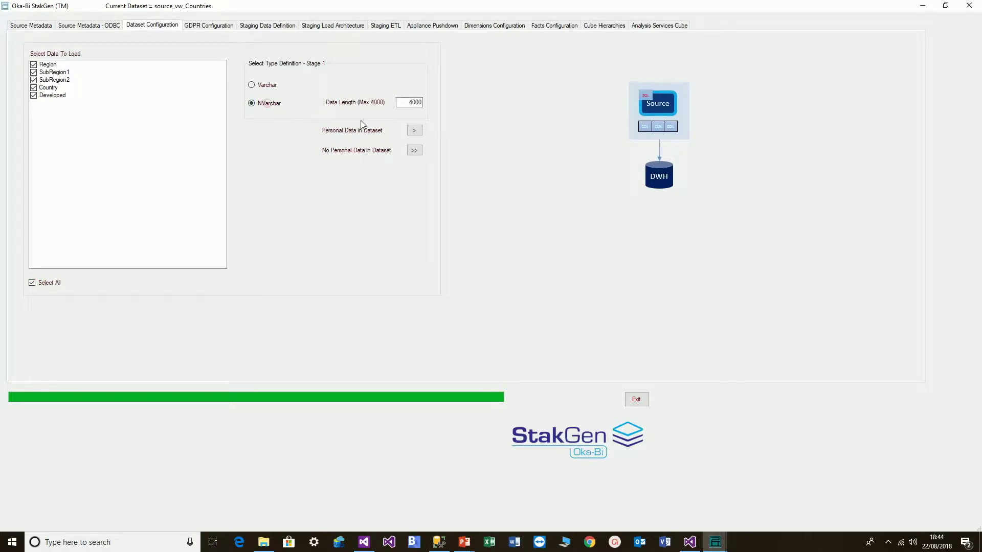
pyautogui.click(414, 150)
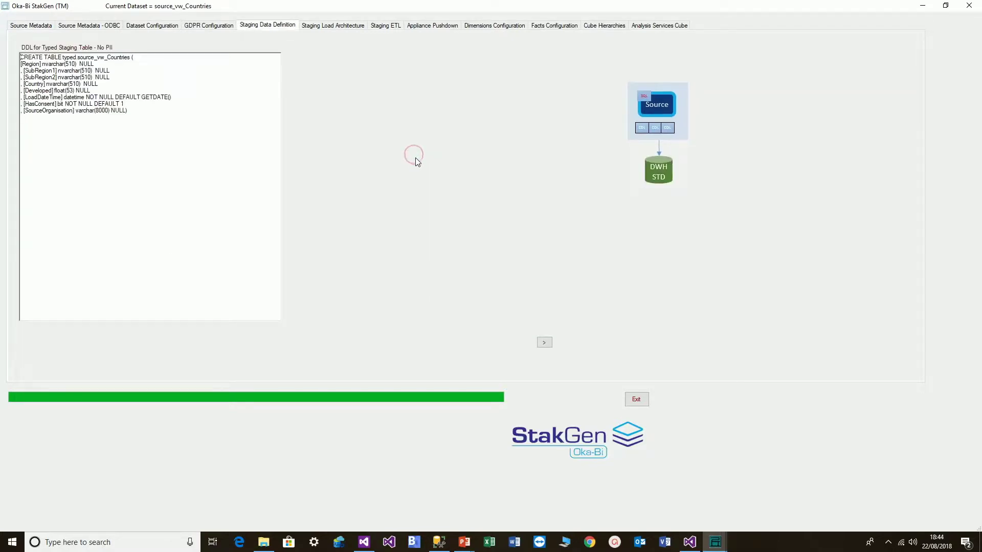
pyautogui.click(542, 340)
# - Build the source_vw_Countries data layer with the system audit framework and generate its SSIS package
pyautogui.click(80, 117)
pyautogui.click(236, 240)
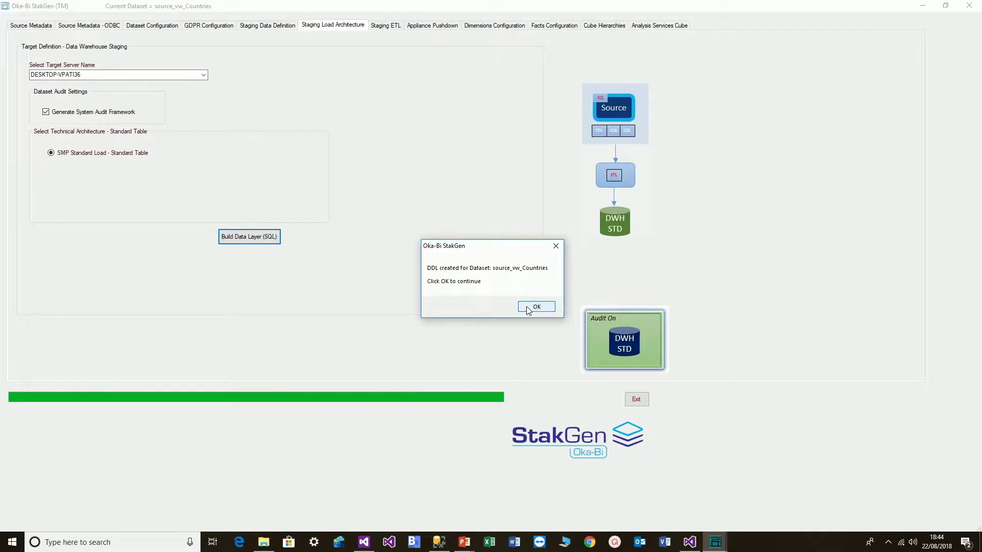
pyautogui.click(528, 308)
pyautogui.click(184, 191)
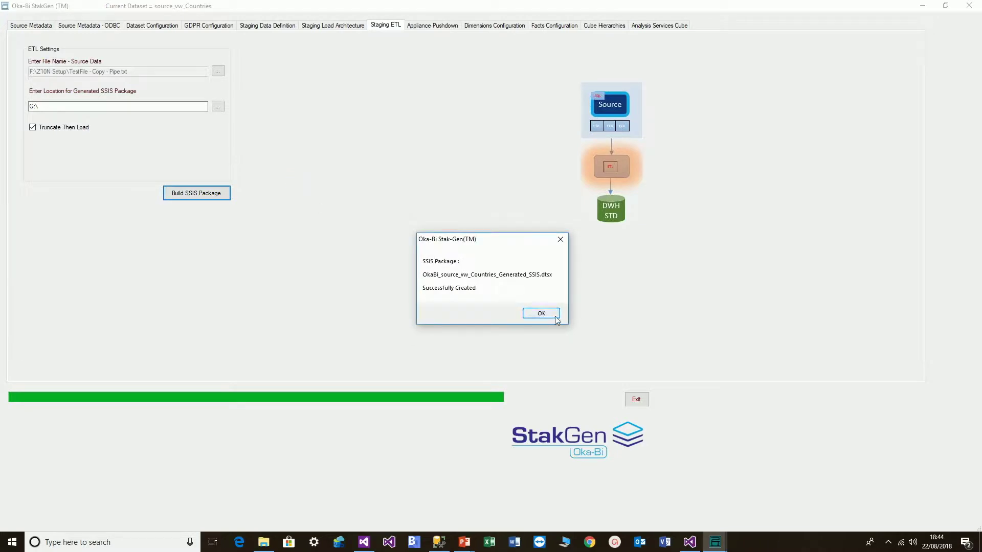
pyautogui.click(542, 314)
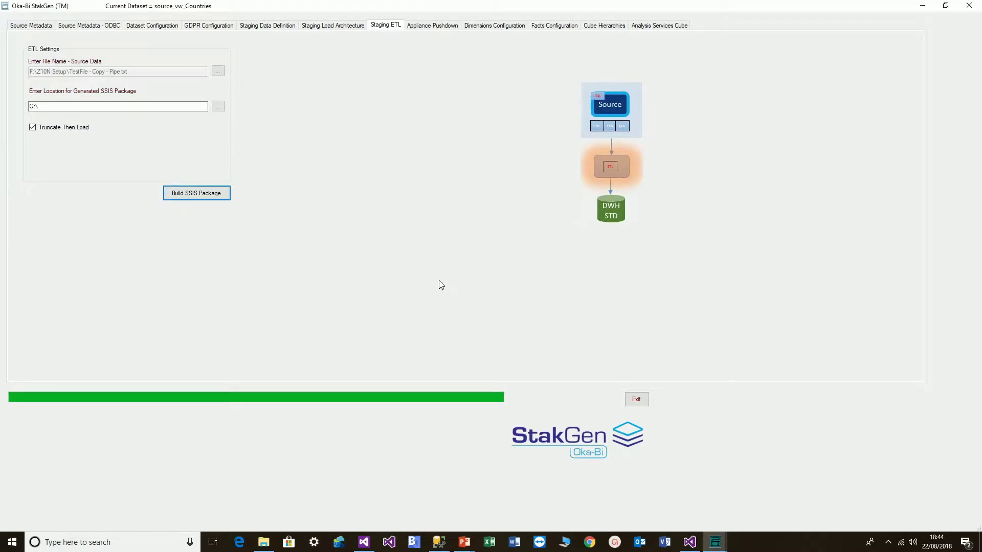
# - Parse the SQL Server metadata of staging table source.vw_Grade from the Source_Legal database
pyautogui.click(31, 26)
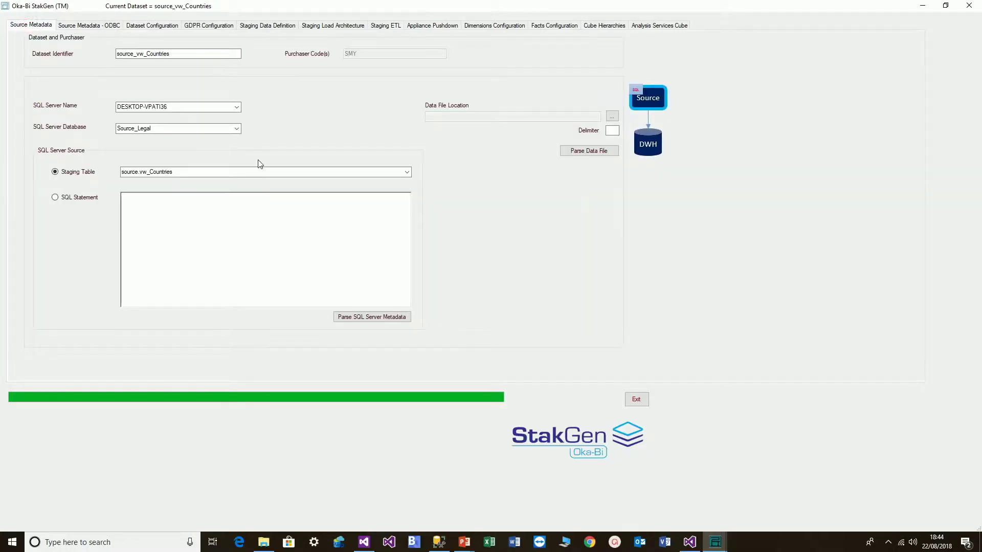
pyautogui.click(406, 172)
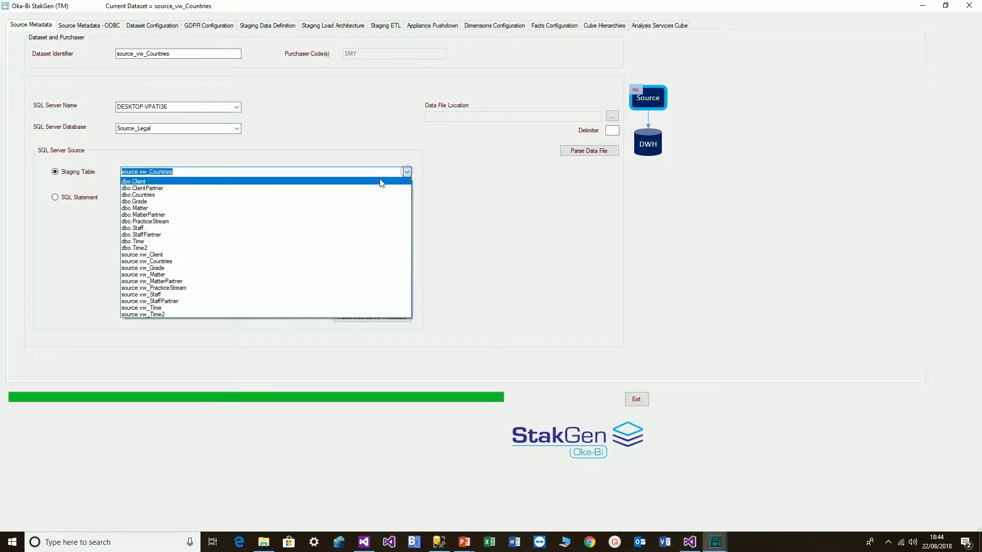
pyautogui.click(216, 268)
pyautogui.click(373, 317)
# - Configure source_vw_Grade to load all columns as Varchar with no personal data, and accept its staging table definition
pyautogui.click(33, 283)
pyautogui.click(266, 86)
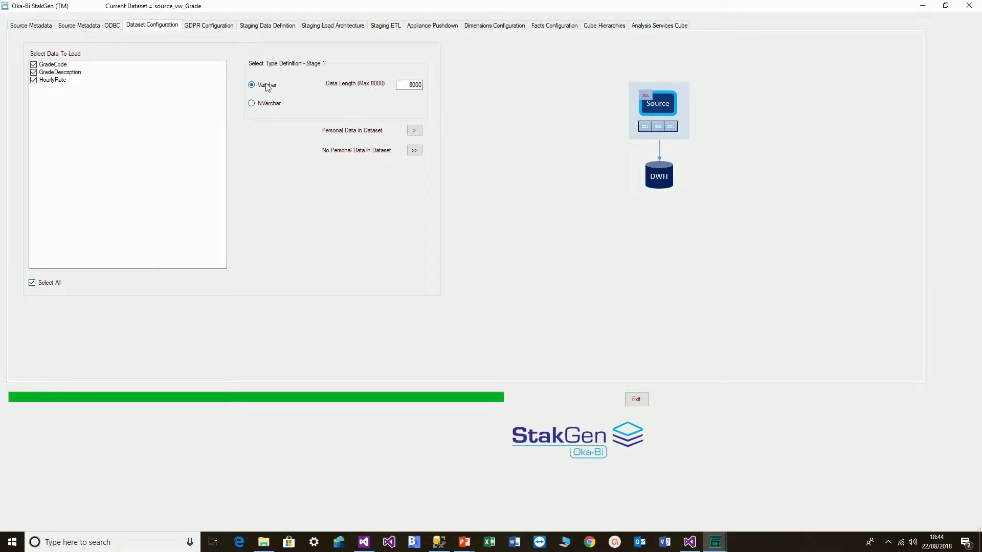
pyautogui.click(414, 150)
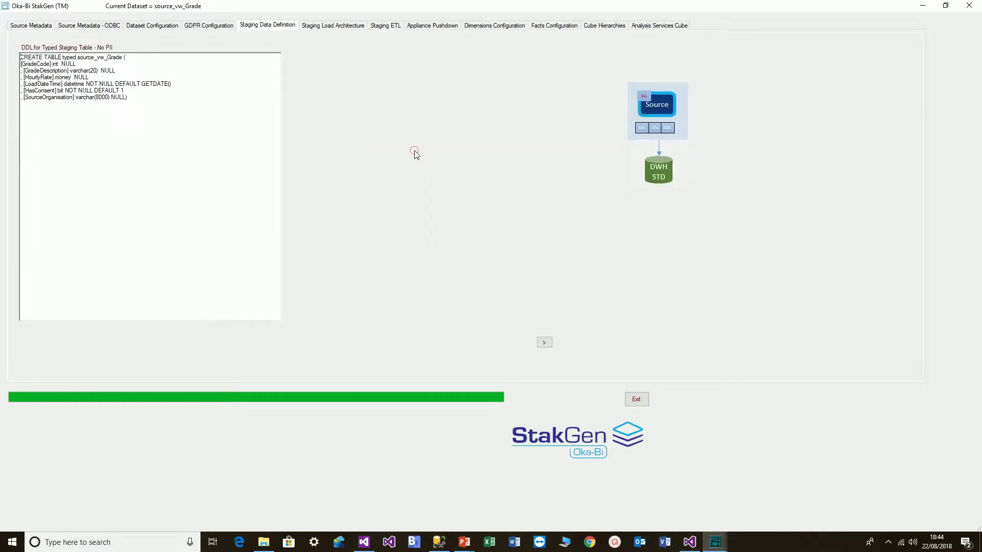
pyautogui.click(545, 343)
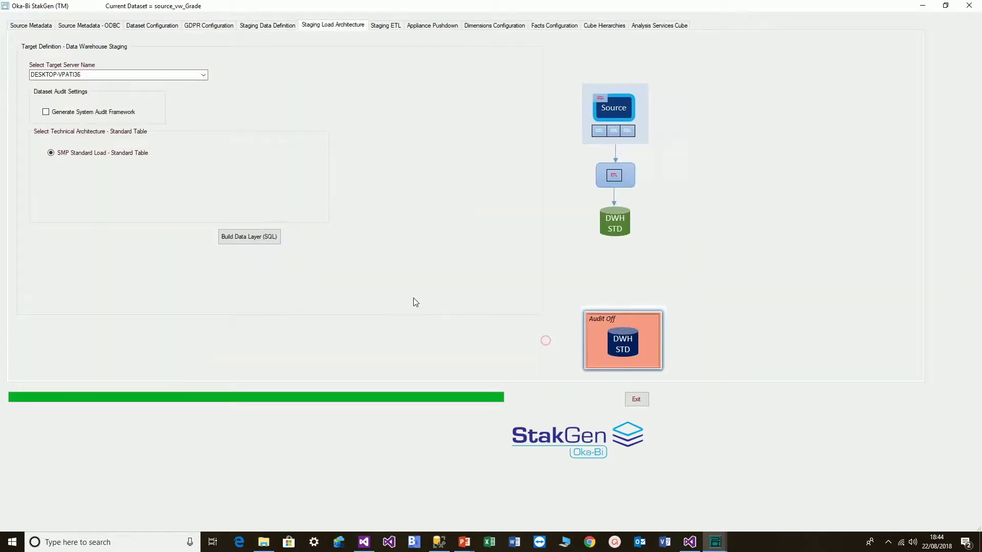
# - Build the source_vw_Grade data layer with the system audit framework and generate its SSIS package
pyautogui.click(94, 109)
pyautogui.click(234, 236)
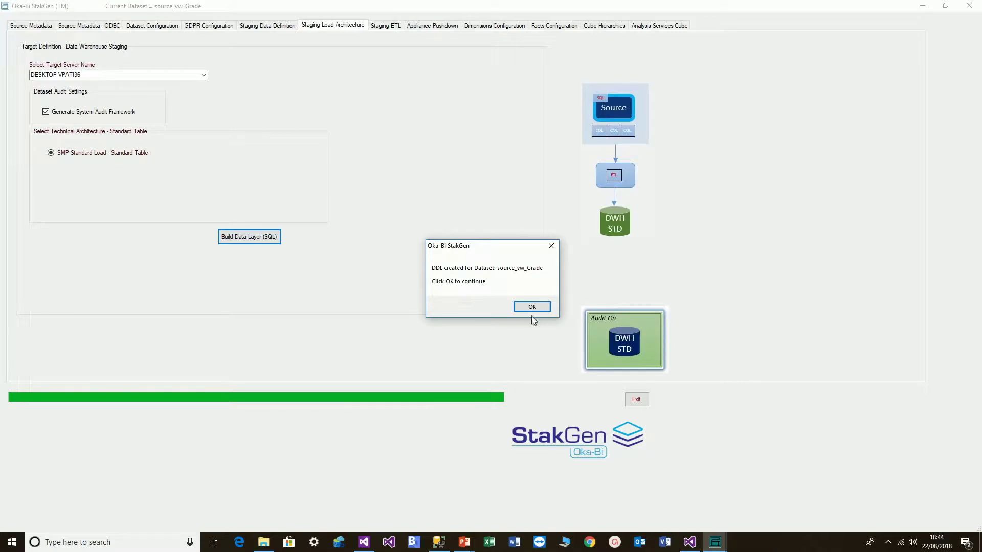
pyautogui.click(532, 309)
pyautogui.click(199, 199)
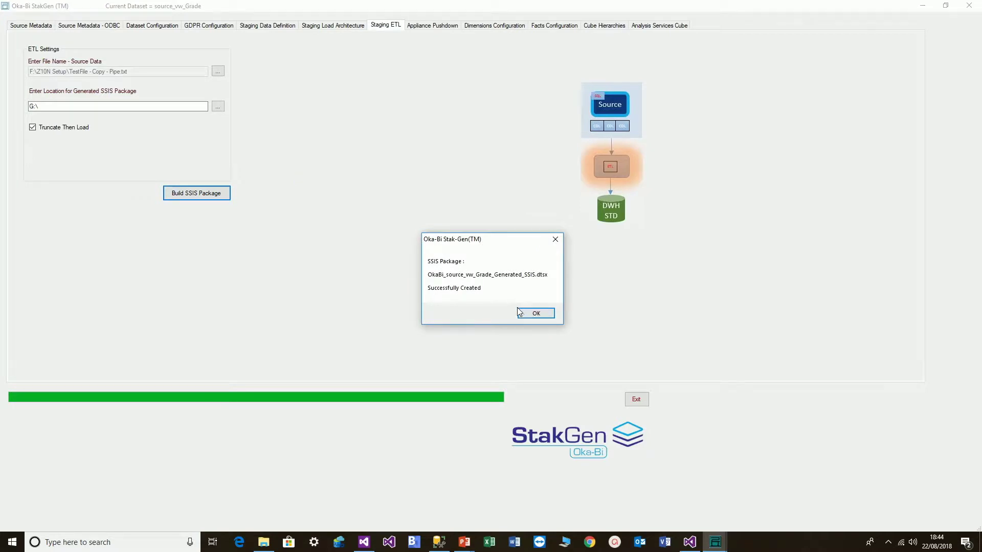
pyautogui.click(521, 313)
# - Parse the SQL Server metadata of staging table source.vw_Matter from the Source_Legal database
pyautogui.click(29, 25)
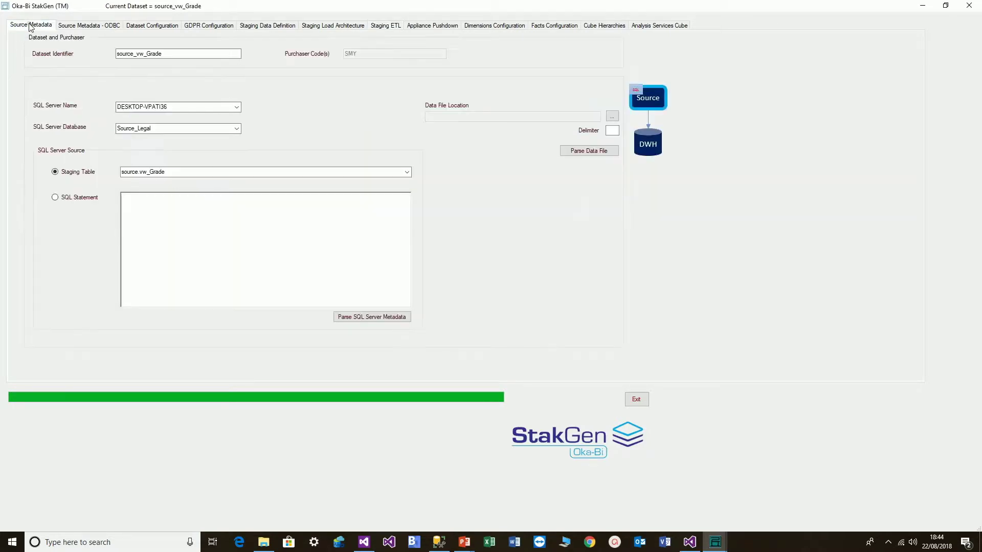
pyautogui.click(408, 173)
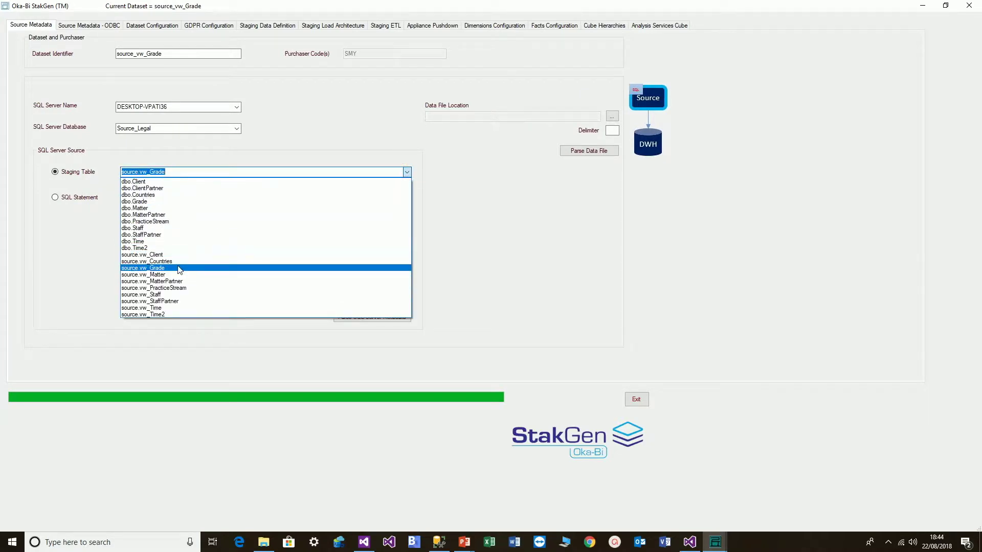
pyautogui.click(174, 276)
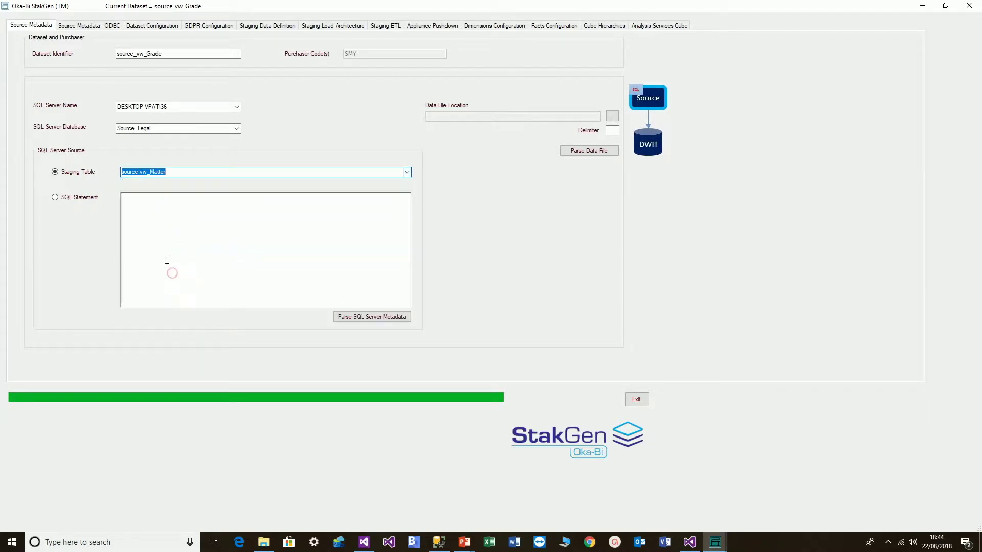
pyautogui.click(363, 318)
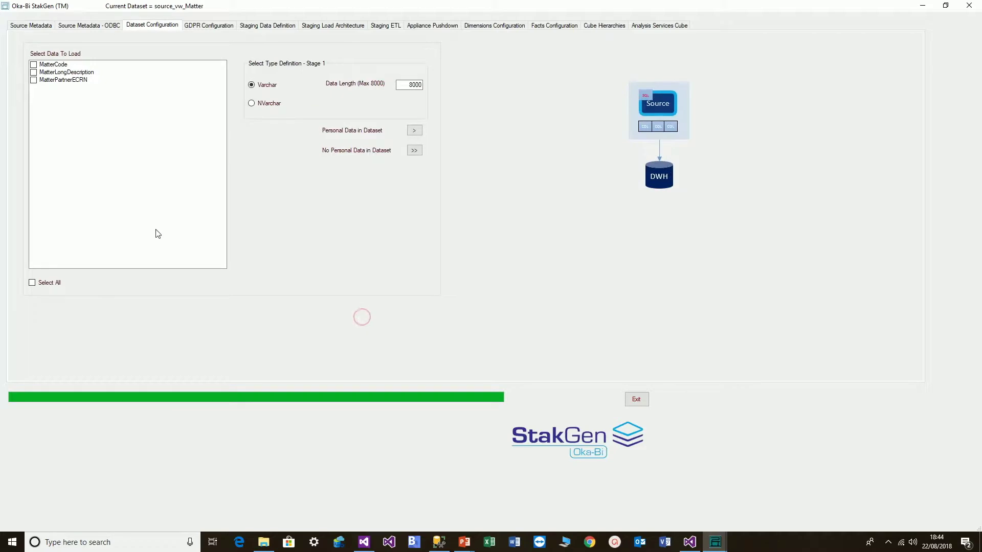
# - Configure source_vw_Matter to load all columns with no personal data, and accept its staging table definition
pyautogui.click(34, 282)
pyautogui.click(415, 151)
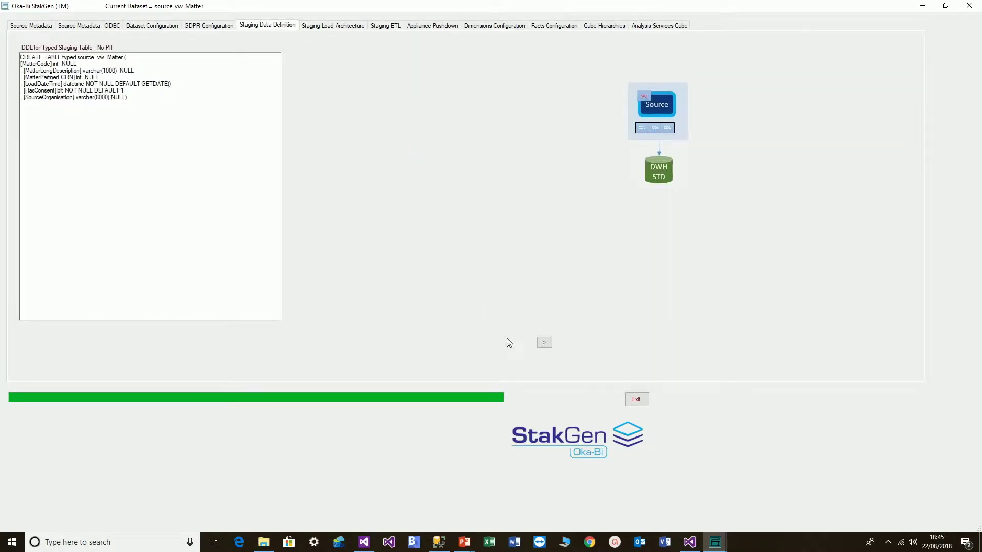
pyautogui.click(546, 346)
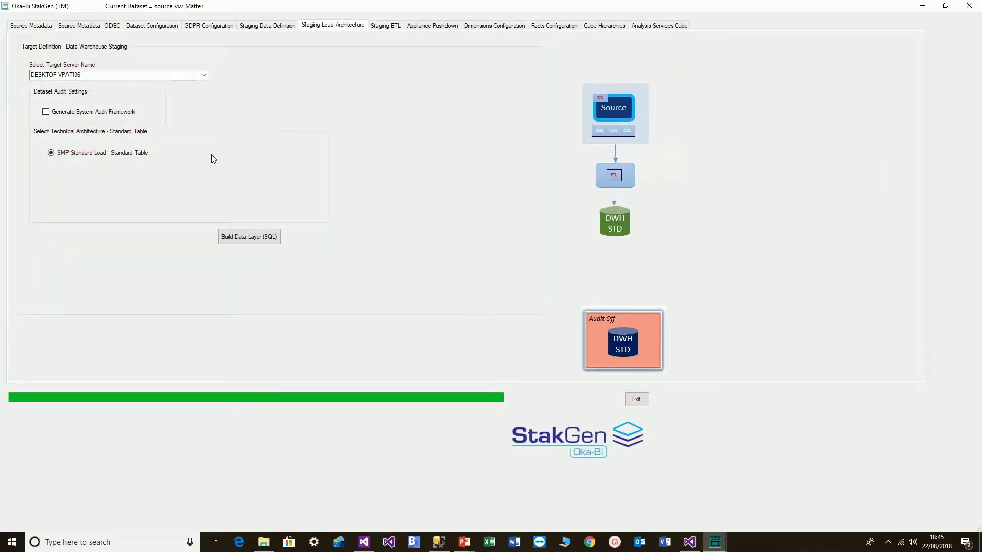
# - Build the source_vw_Matter data layer with the system audit framework and generate its SSIS package
pyautogui.click(113, 112)
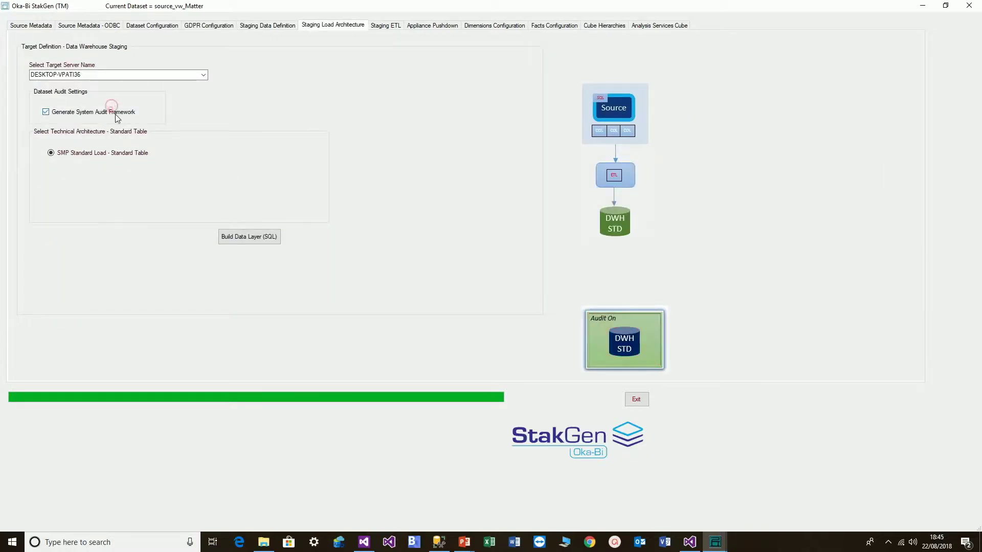
pyautogui.click(242, 239)
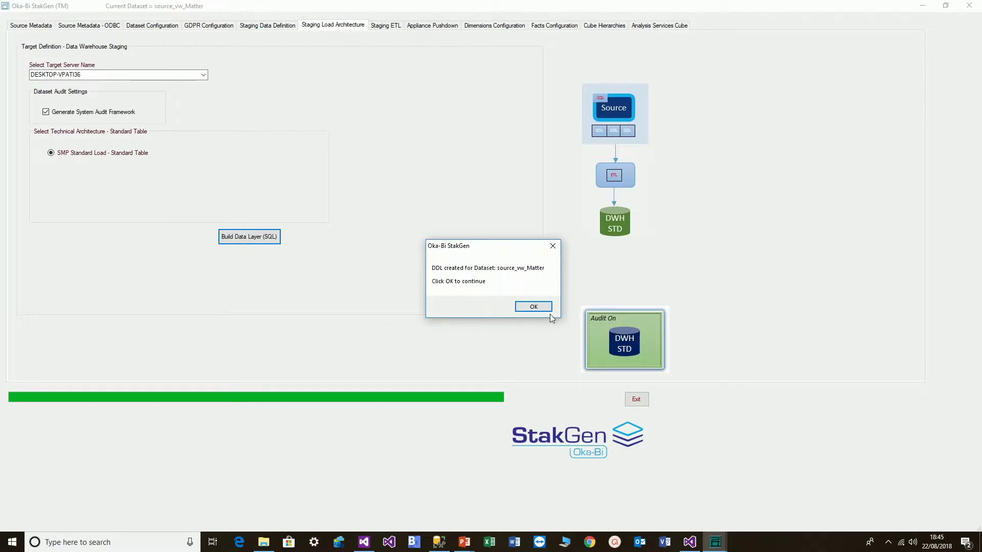
pyautogui.click(534, 306)
pyautogui.click(201, 191)
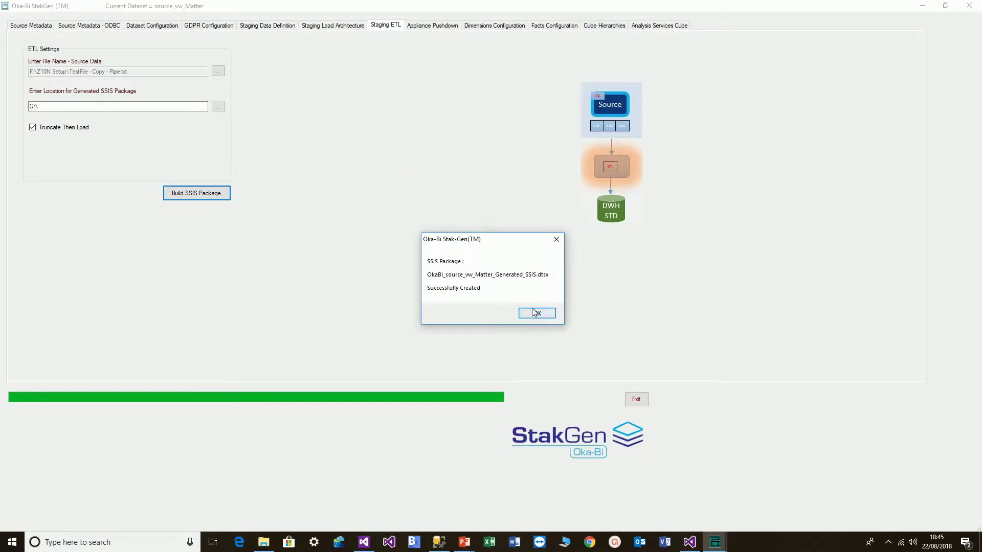
pyautogui.click(534, 310)
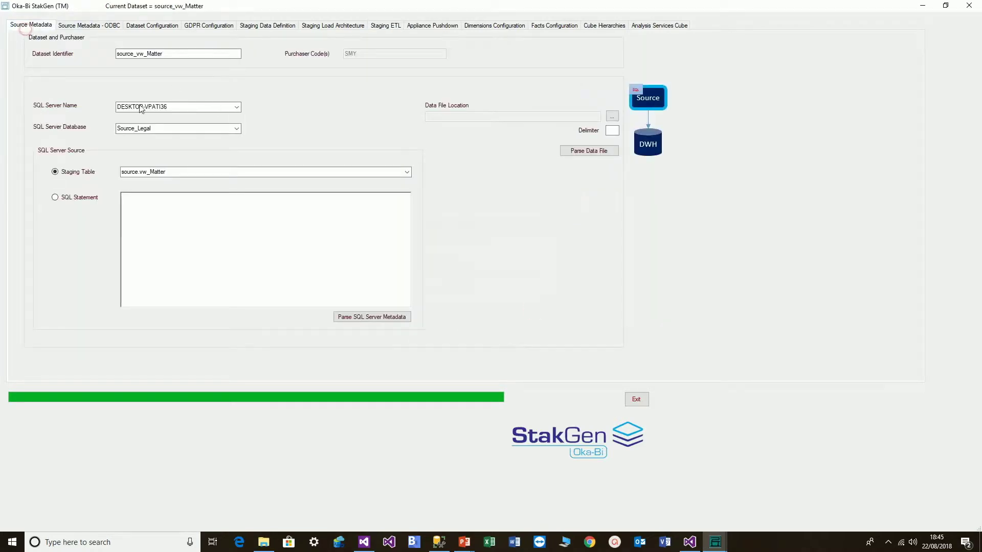
# - Parse the SQL Server metadata of staging table source.vw_PracticeStream from the Source_Legal database
pyautogui.click(408, 173)
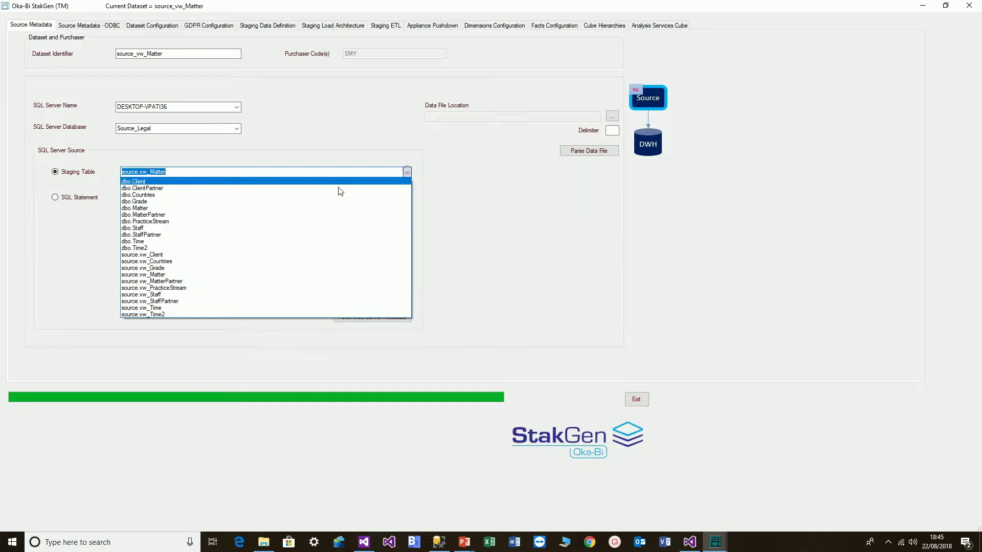
pyautogui.click(191, 288)
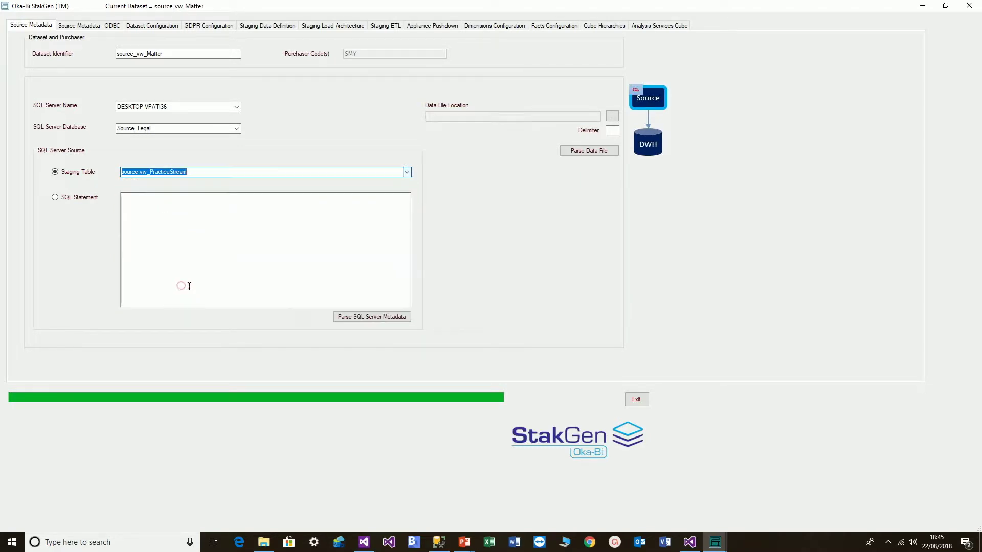
pyautogui.click(372, 317)
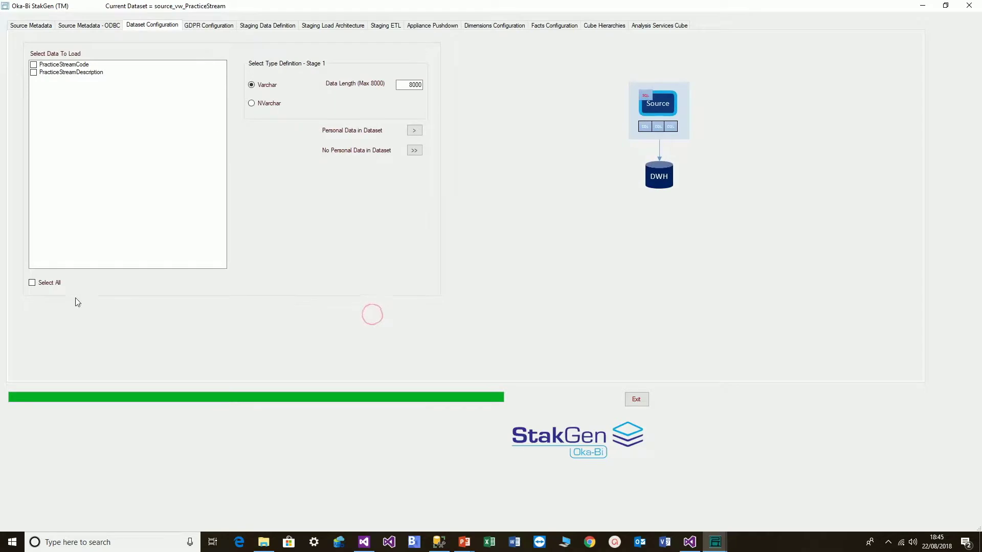
# - Configure source_vw_PracticeStream to load all columns with no personal data, and accept its staging table definition
pyautogui.click(45, 283)
pyautogui.click(414, 151)
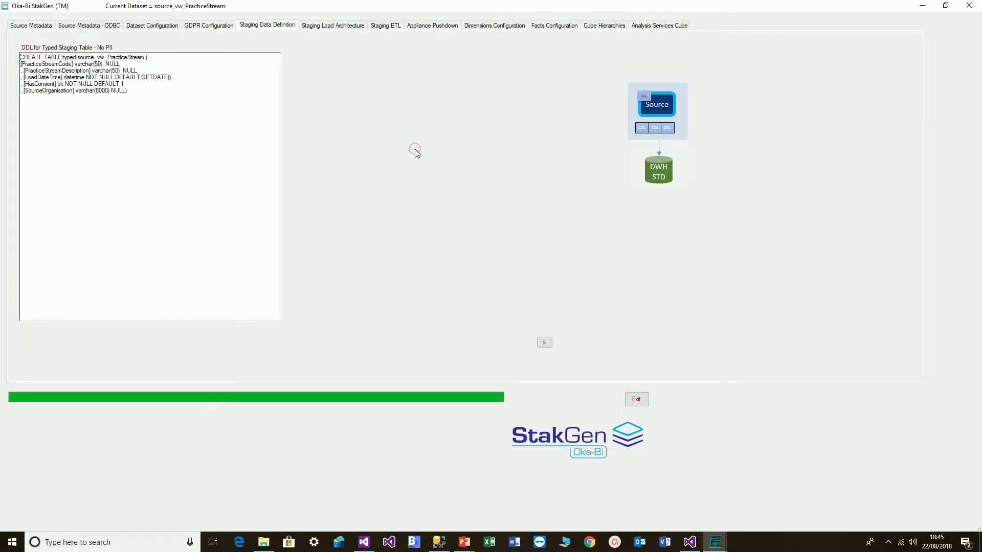
pyautogui.click(544, 342)
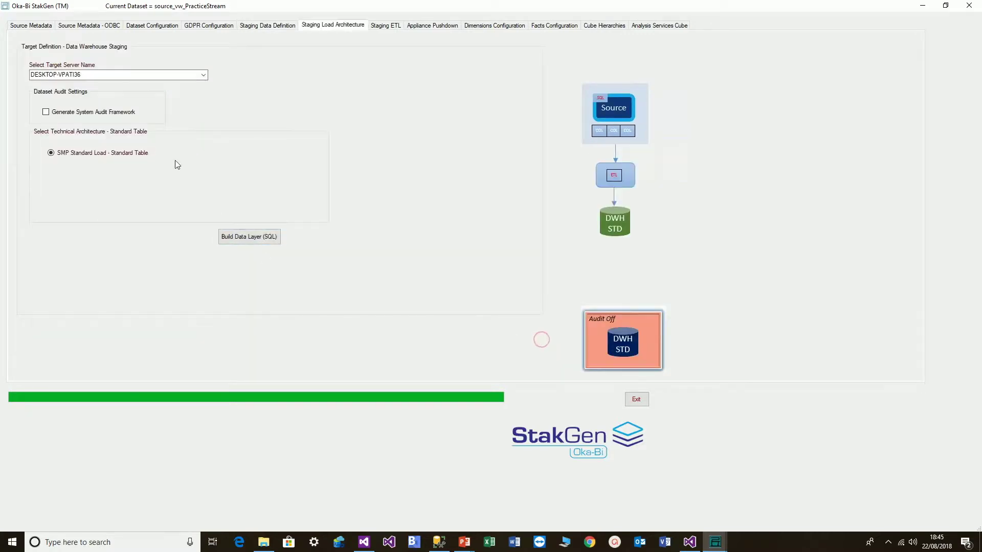
# - Build the source_vw_PracticeStream data layer with the system audit framework and generate its SSIS package
pyautogui.click(114, 116)
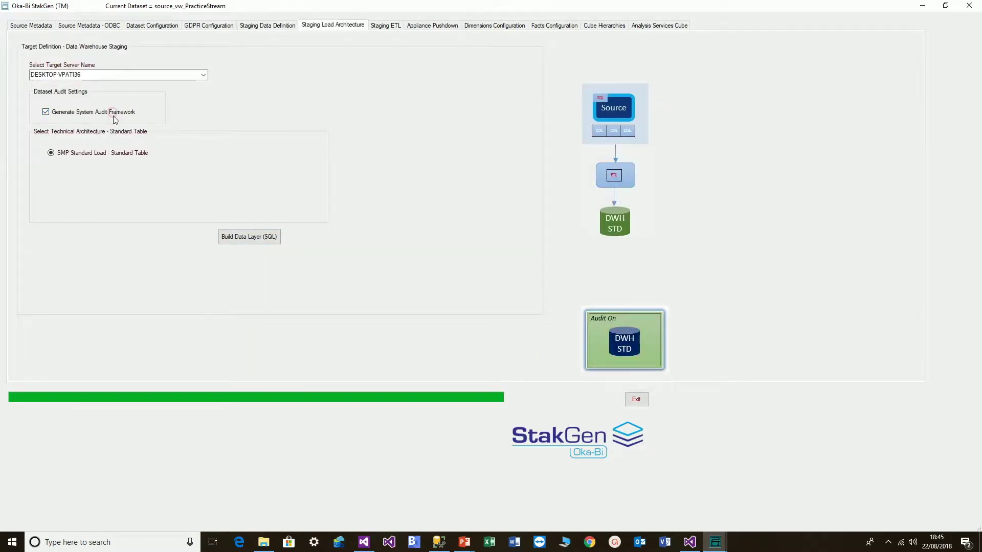
pyautogui.click(243, 239)
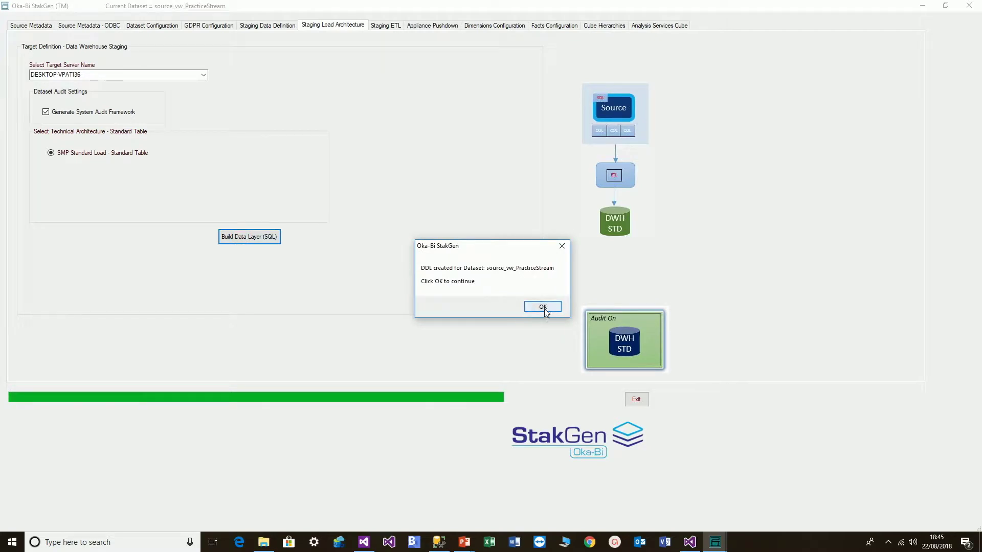
pyautogui.click(542, 307)
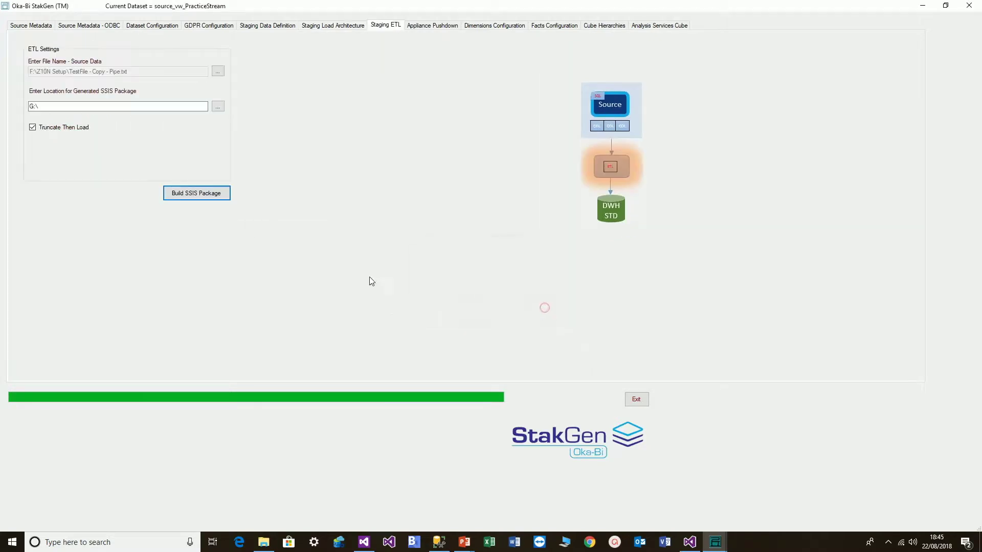
pyautogui.click(186, 191)
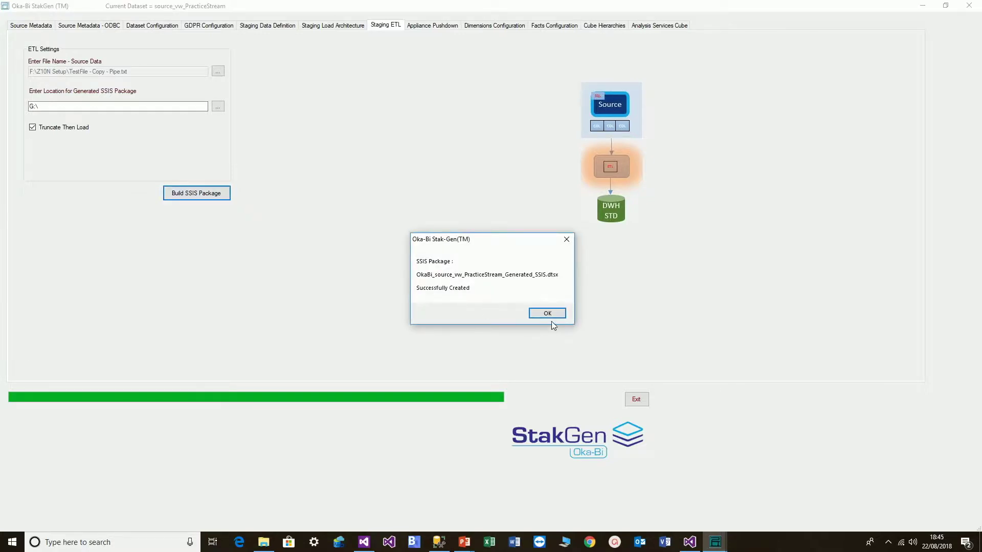
pyautogui.click(545, 310)
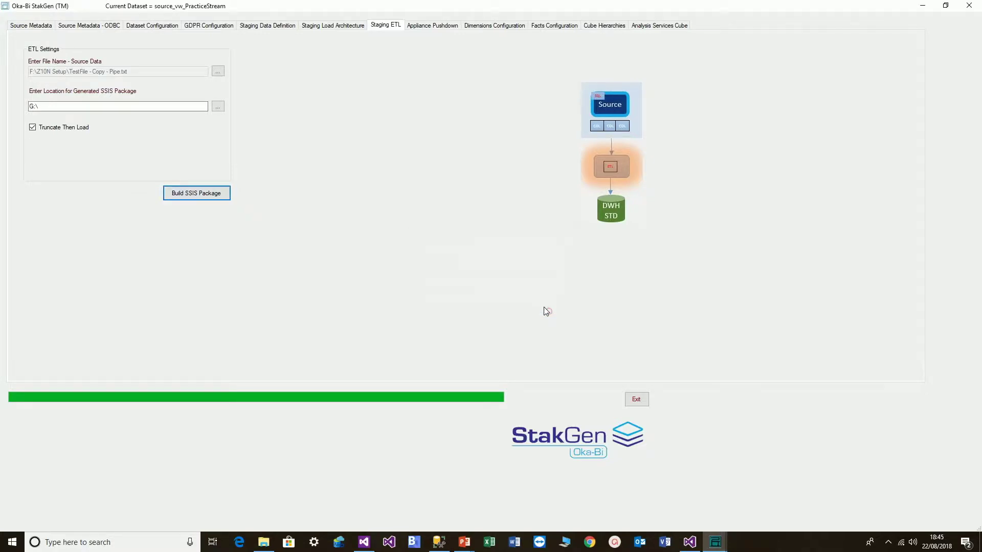
# - Parse the SQL Server metadata of staging table source.vw_Time2 from the Source_Legal database
pyautogui.click(15, 27)
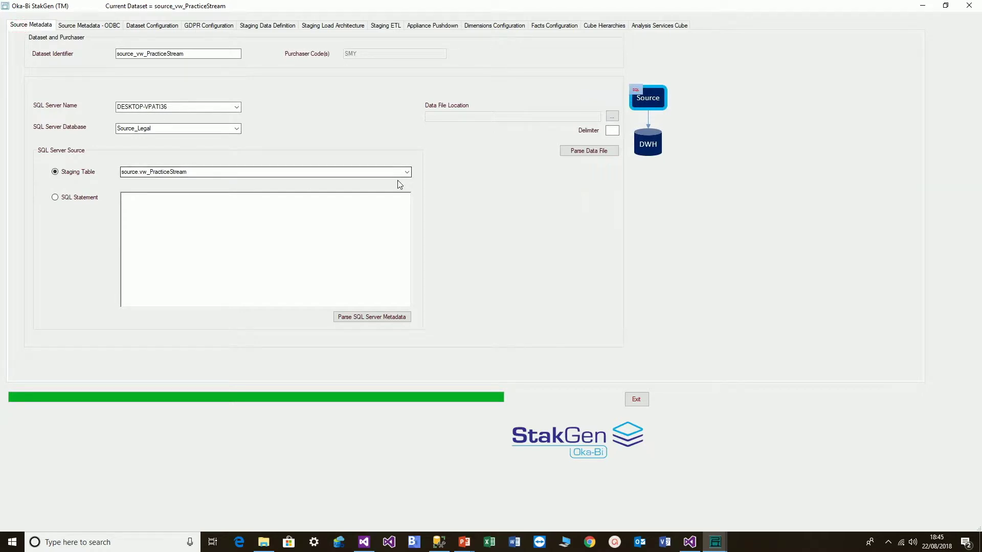
pyautogui.click(407, 172)
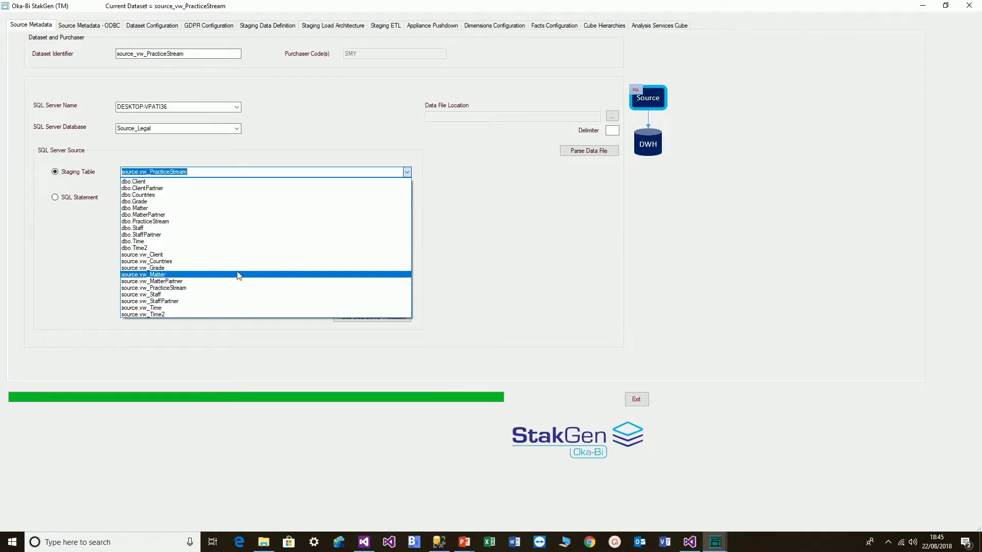
pyautogui.click(164, 314)
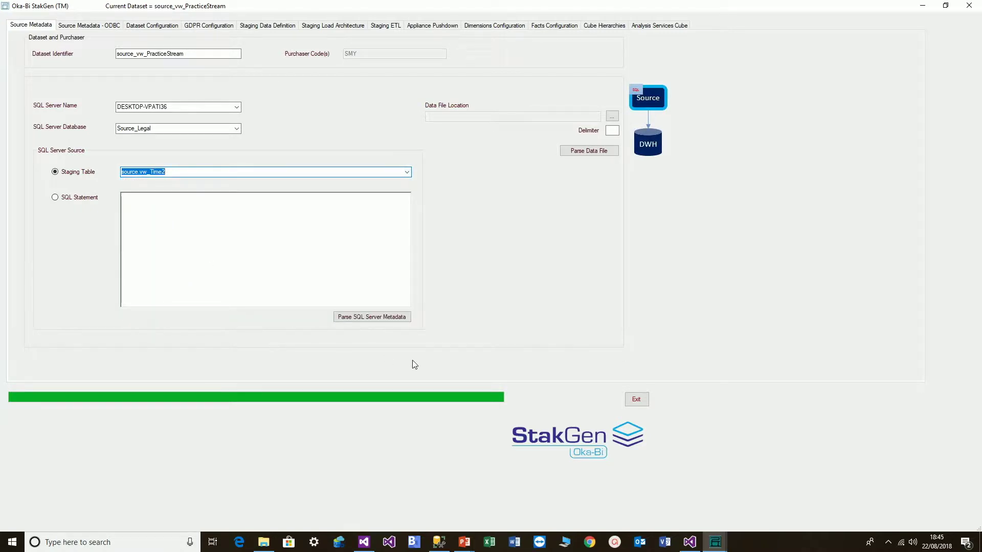
pyautogui.click(385, 316)
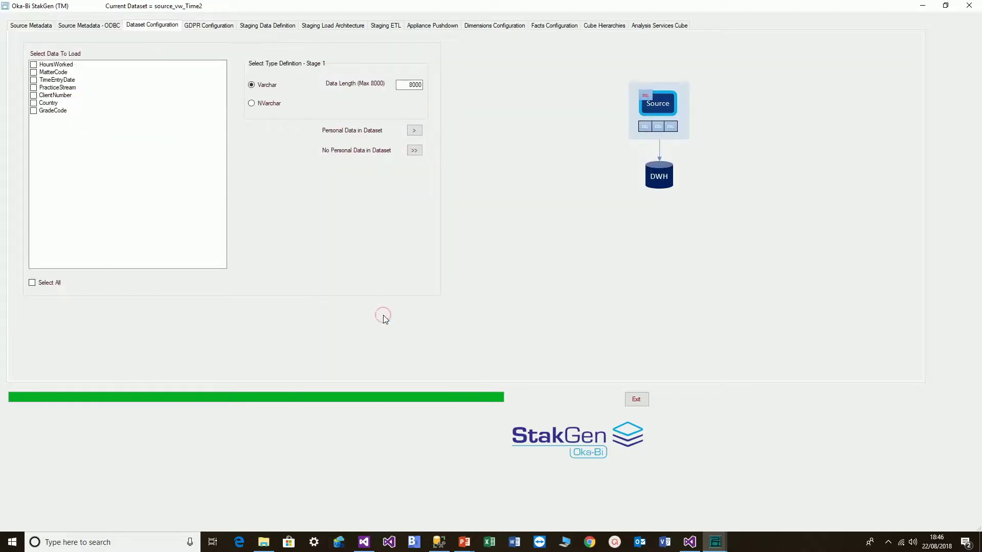
# - Configure source_vw_Time2 to load all columns with no personal data, and accept its staging table definition
pyautogui.click(43, 281)
pyautogui.click(416, 151)
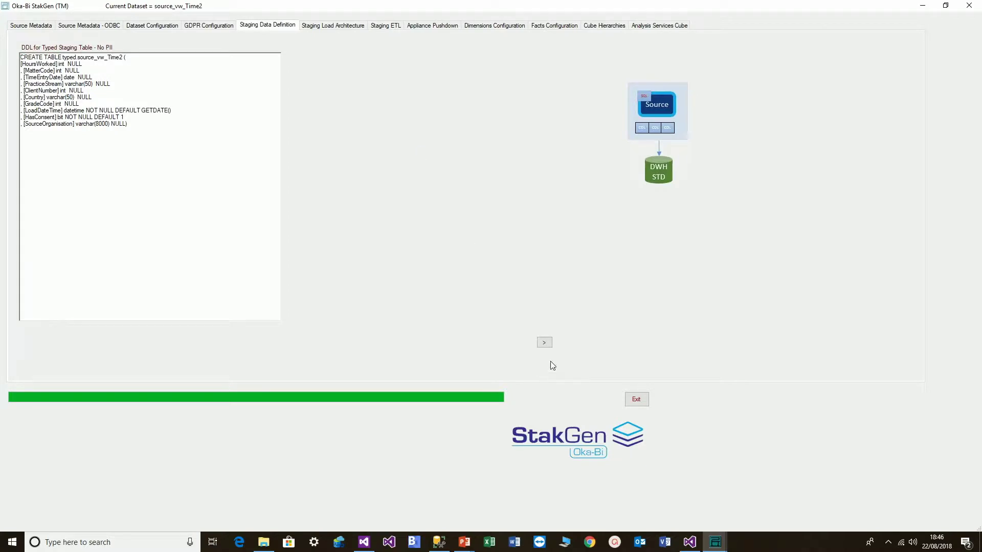
pyautogui.click(544, 343)
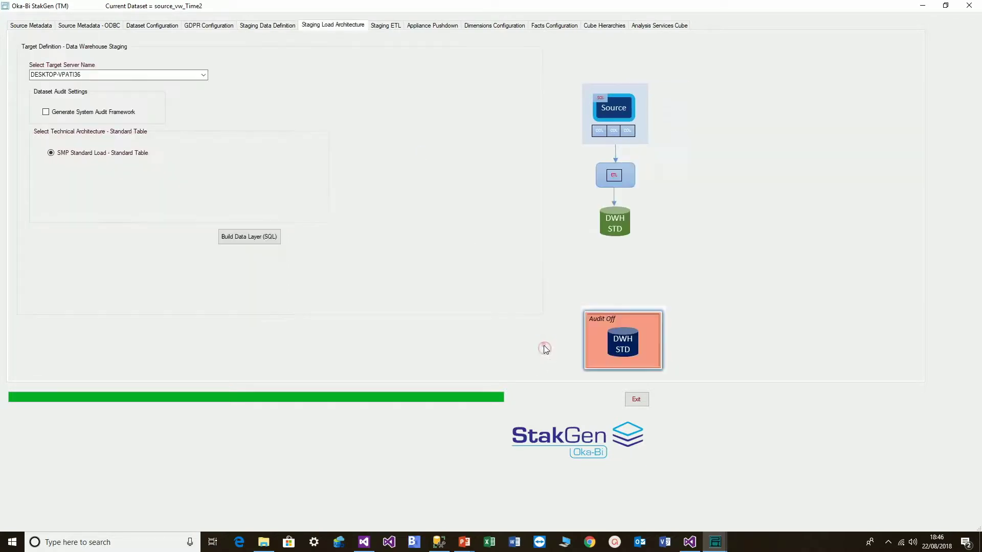
# - Build the source_vw_Time2 data layer with the system audit framework and generate its SSIS package
pyautogui.click(94, 113)
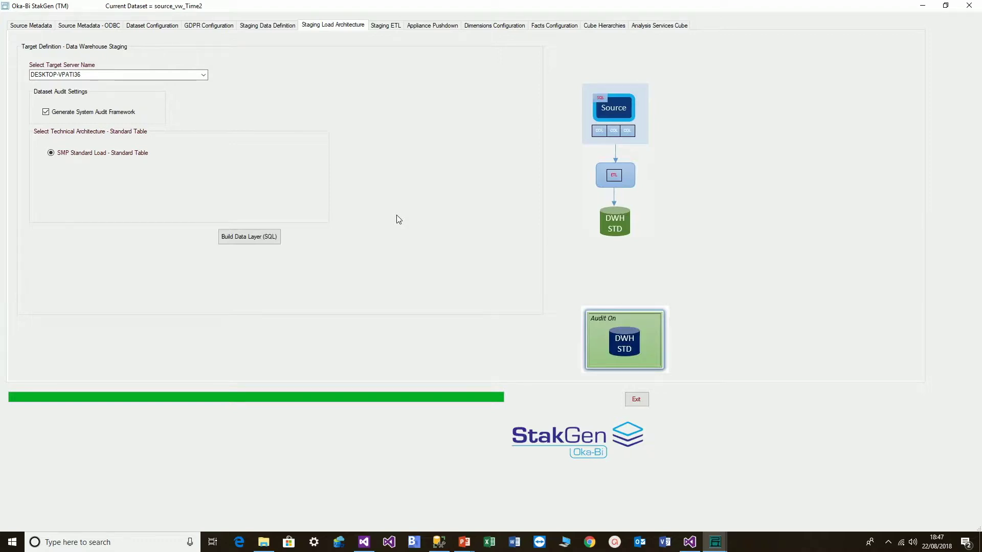
pyautogui.click(269, 241)
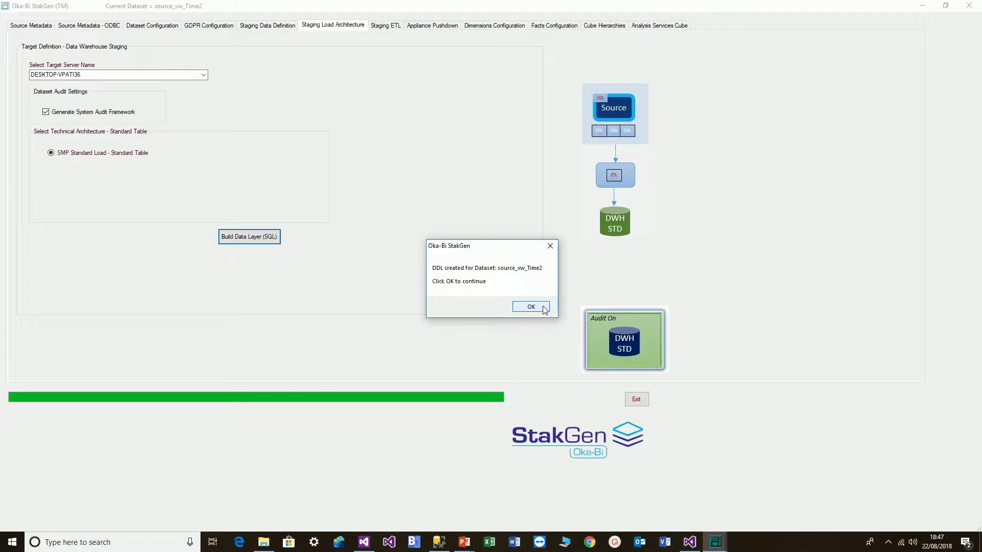
pyautogui.click(544, 308)
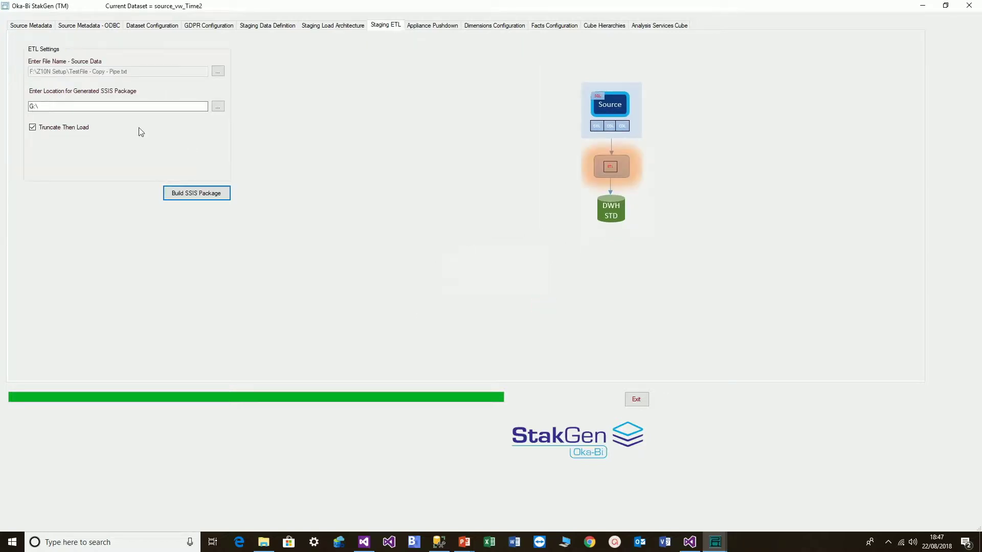
pyautogui.click(189, 192)
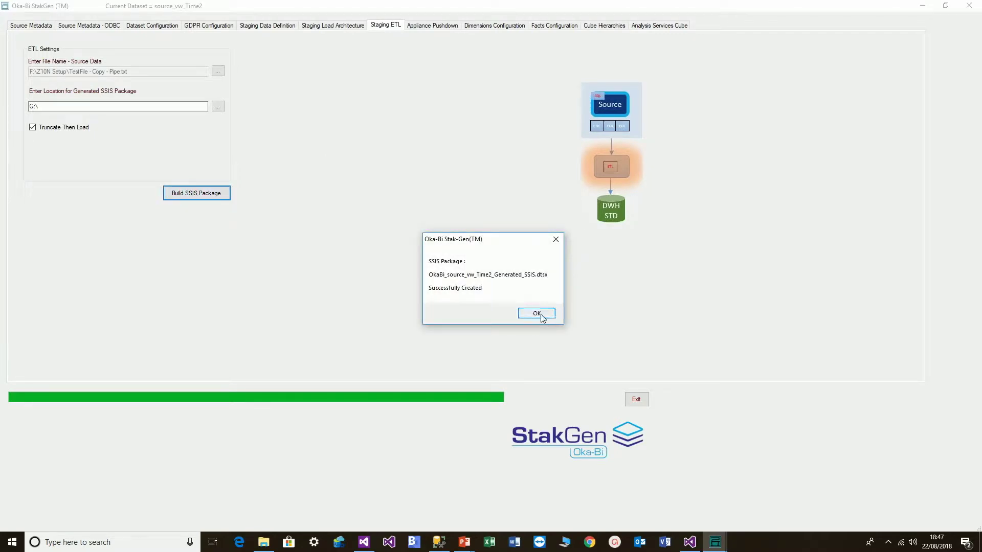
pyautogui.click(541, 315)
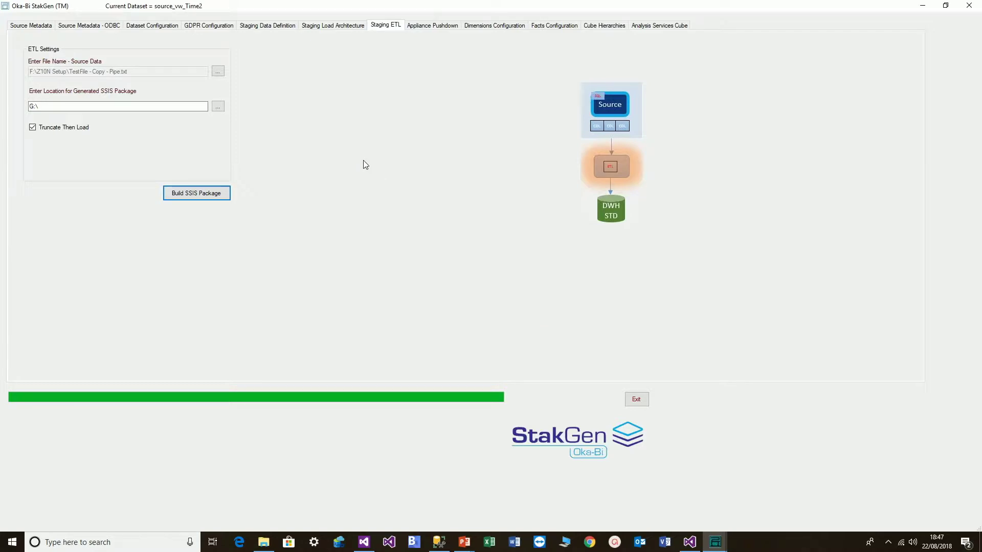
# - Copy all six OkaBi_source_vw generated SSIS package files from drive G:, from Client through Time2
pyautogui.click(264, 542)
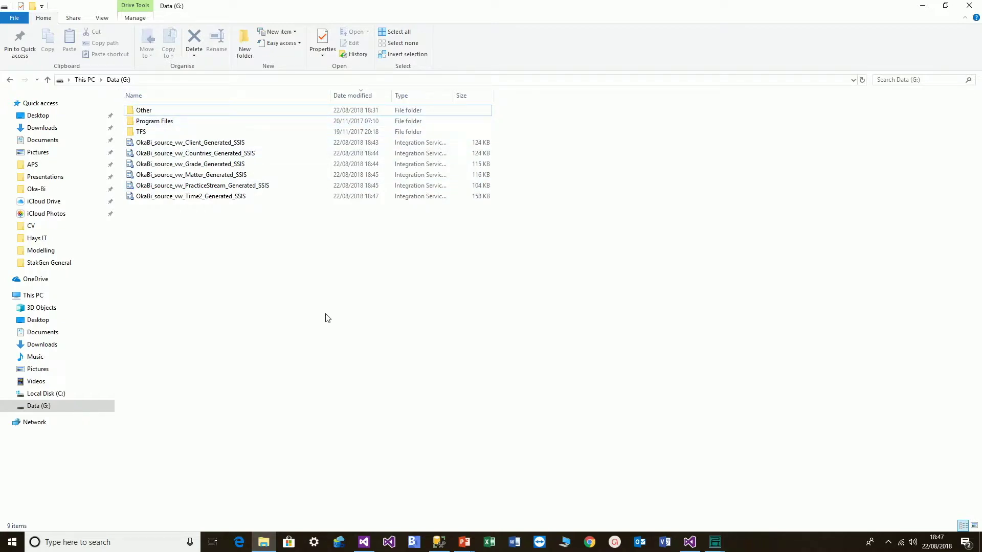
pyautogui.hotkey('alt', 'Tab')
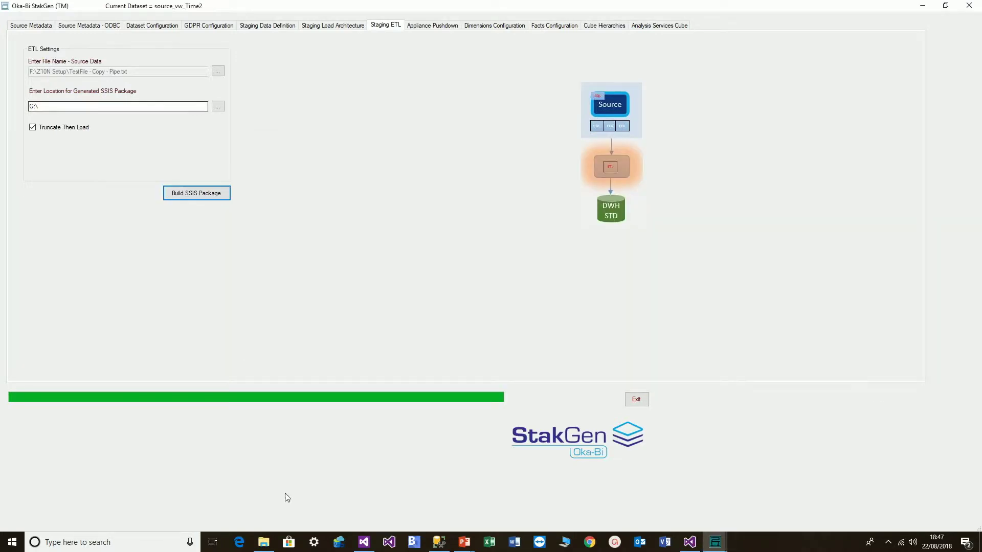
pyautogui.click(263, 541)
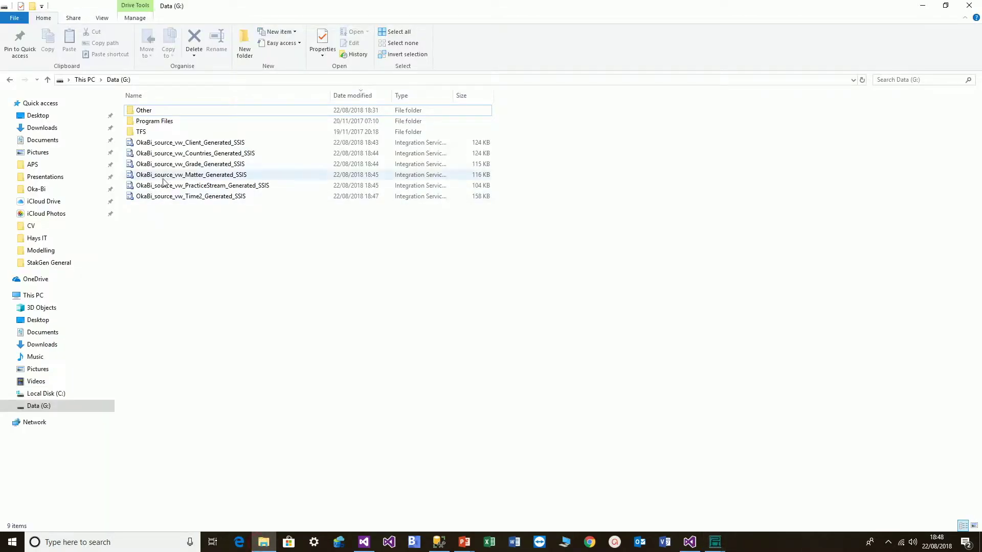
pyautogui.click(166, 144)
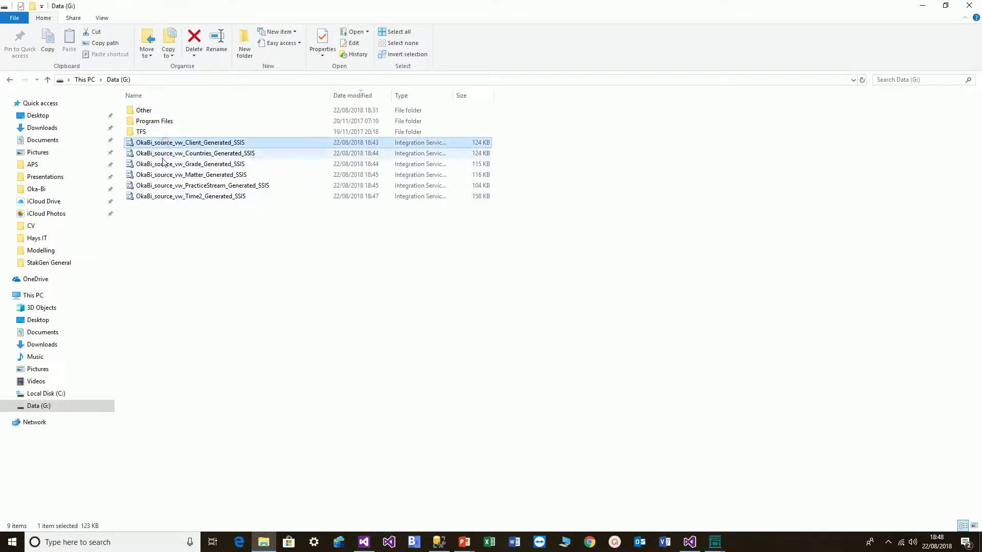
pyautogui.keyDown('shift'); pyautogui.click(175, 199); pyautogui.keyUp('shift')
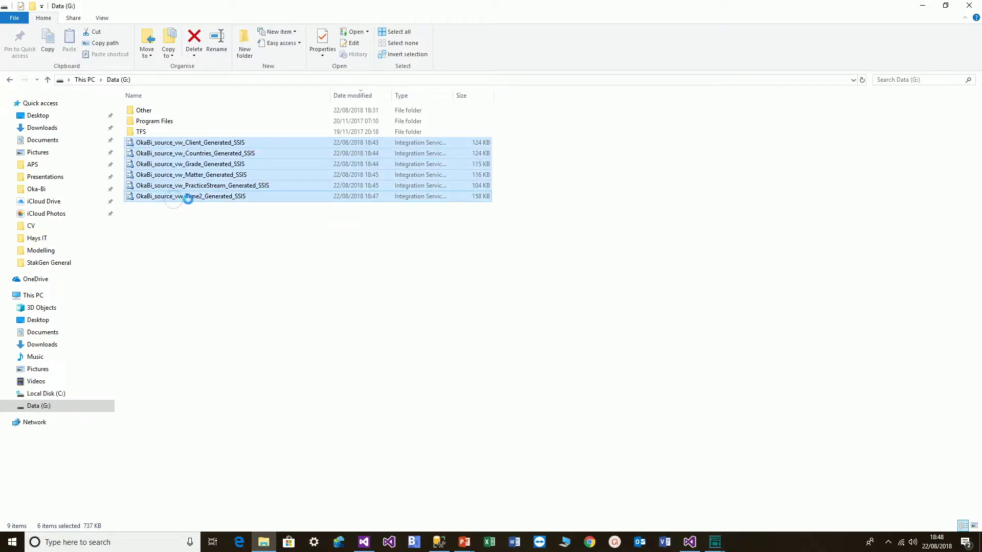
pyautogui.rightClick(175, 202)
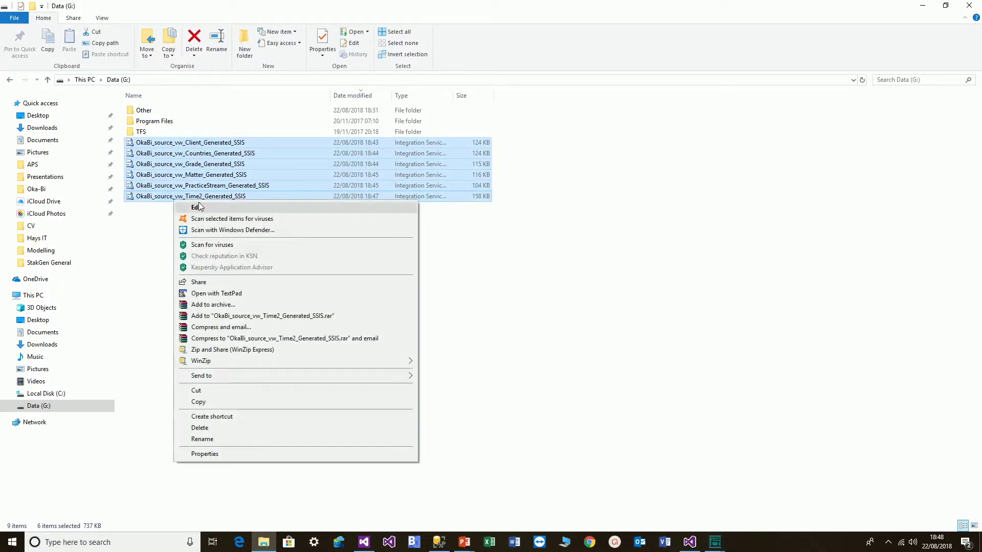
pyautogui.click(203, 403)
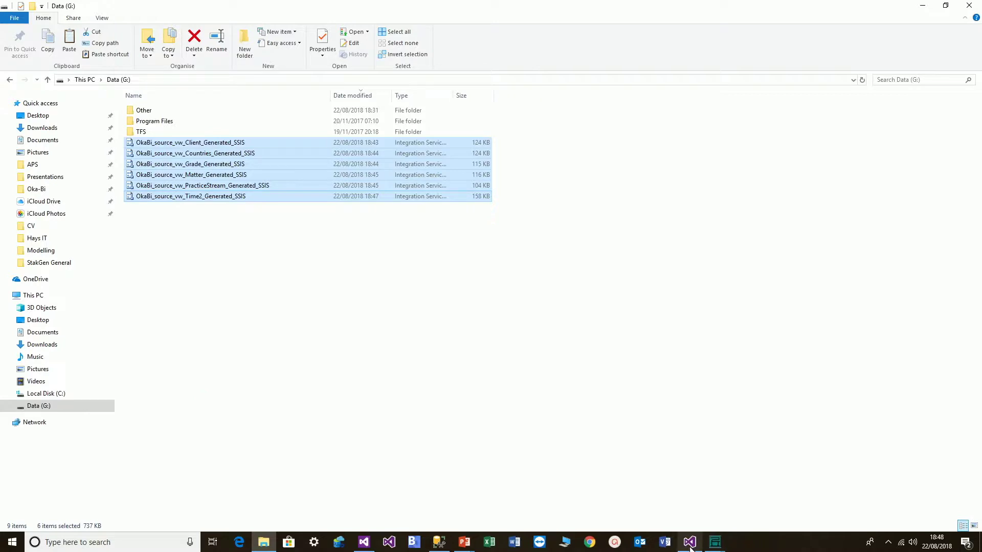
# - Switch to the StakGen_AutoSSIS project in Visual Studio and paste the copied packages into its SSIS Packages folder
pyautogui.moveTo(689, 547)
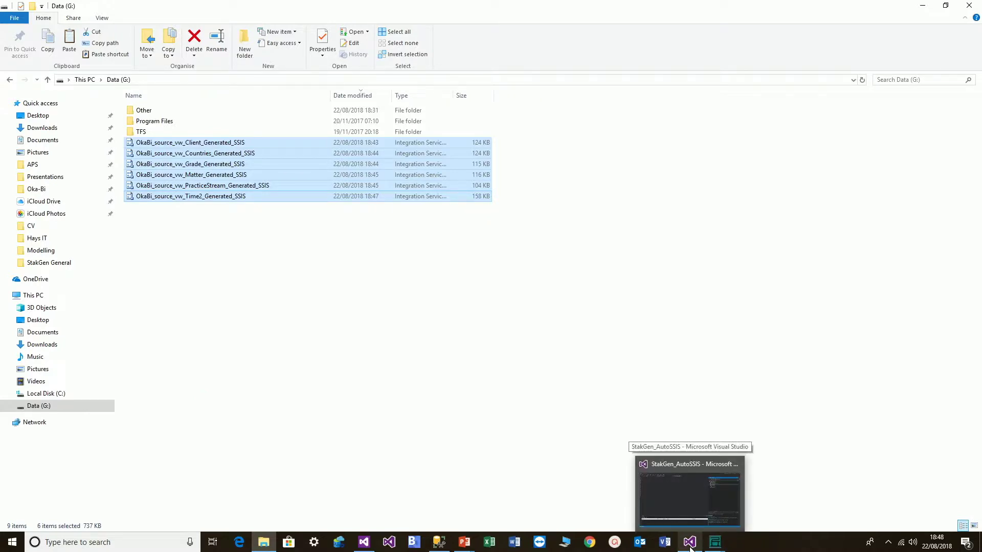
pyautogui.click(685, 506)
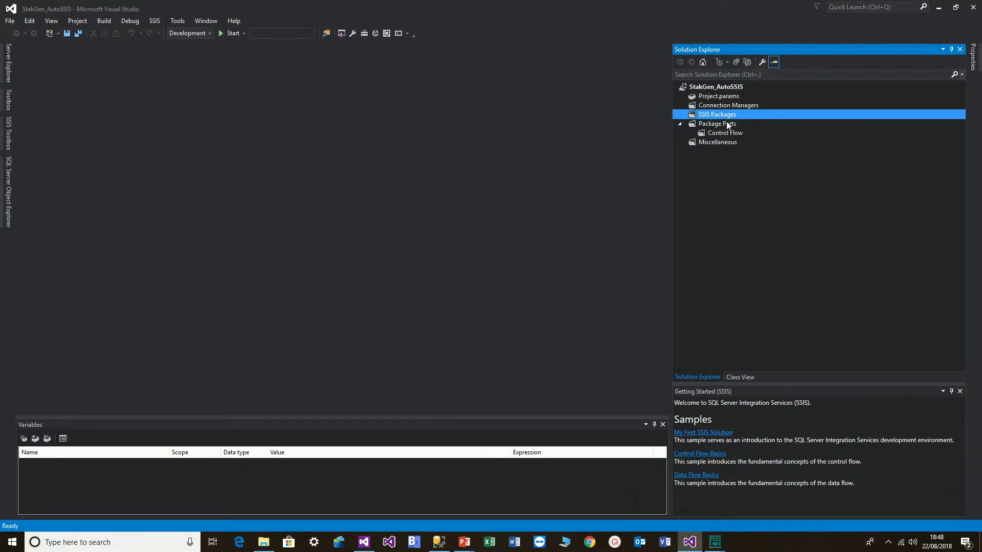
pyautogui.rightClick(713, 114)
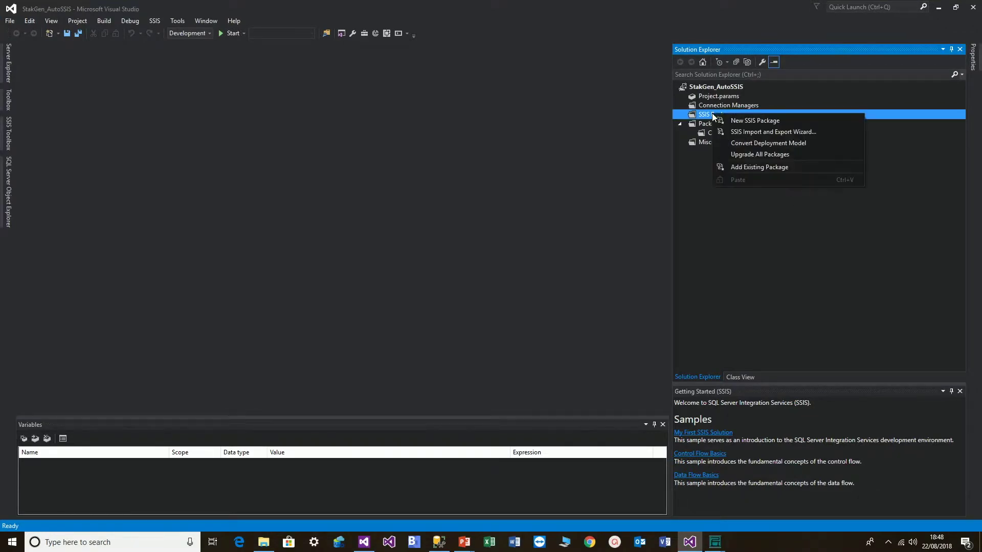
pyautogui.click(707, 127)
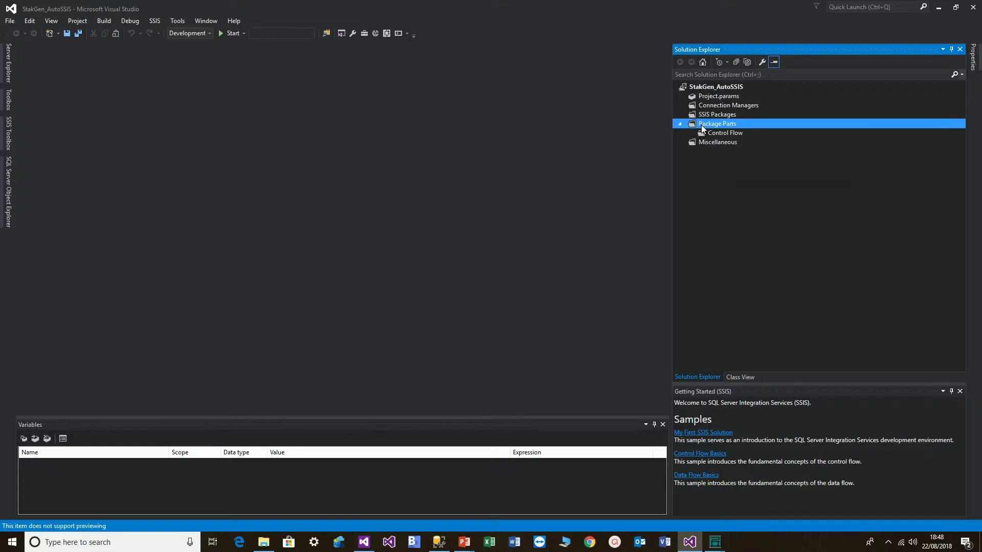
pyautogui.rightClick(708, 117)
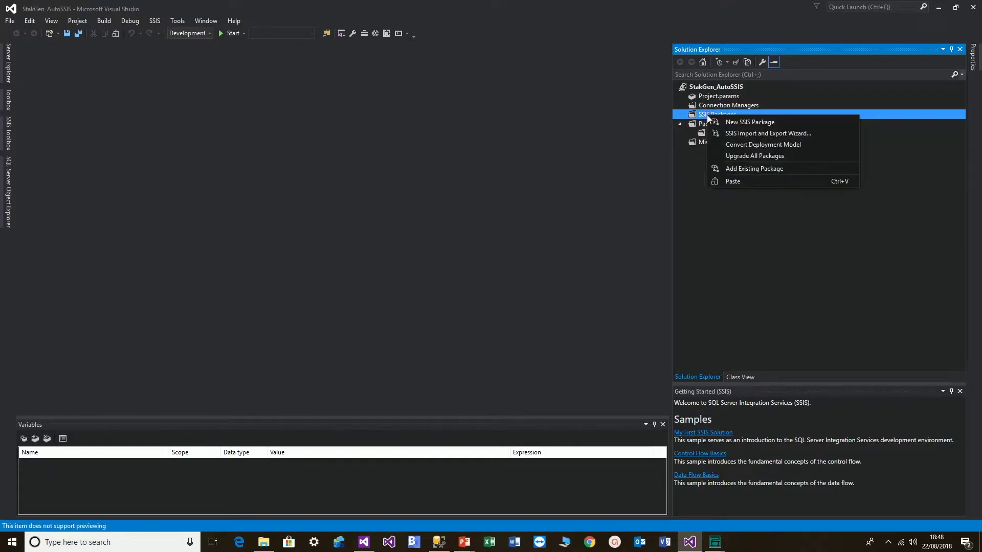
pyautogui.click(740, 182)
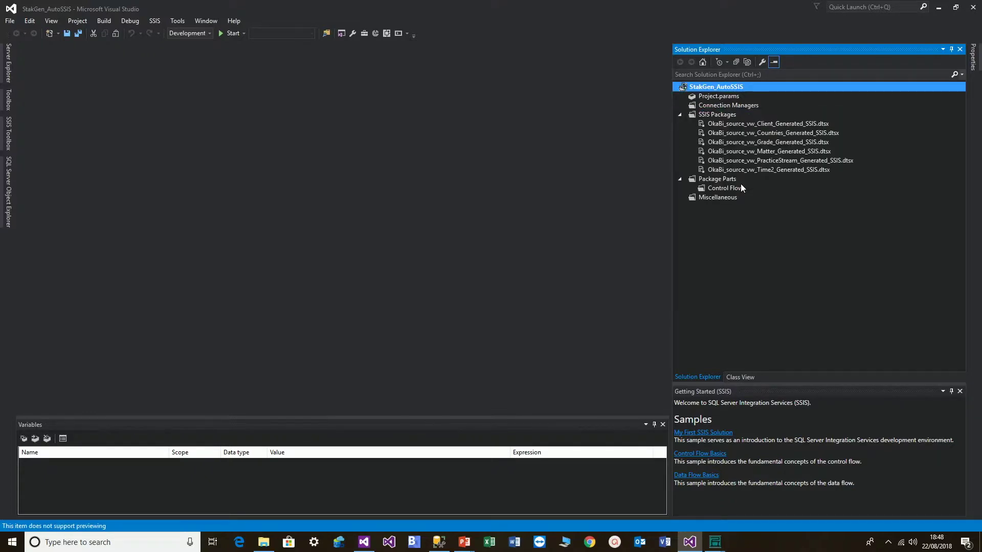
# - Open the Client, Countries, Grade, Matter, PracticeStream and Time2 packages to view their control flows
pyautogui.click(739, 125)
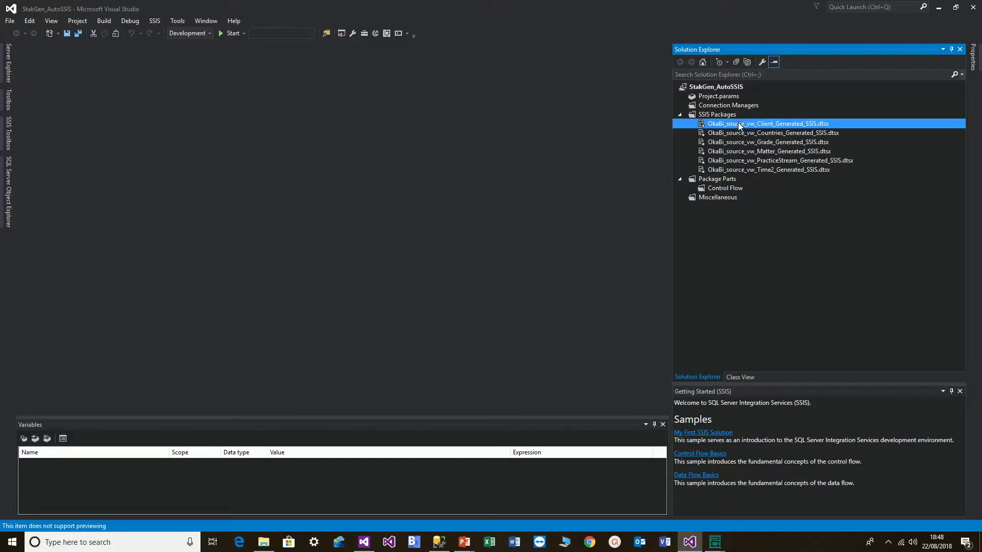
pyautogui.keyDown('shift'); pyautogui.click(738, 166); pyautogui.keyUp('shift')
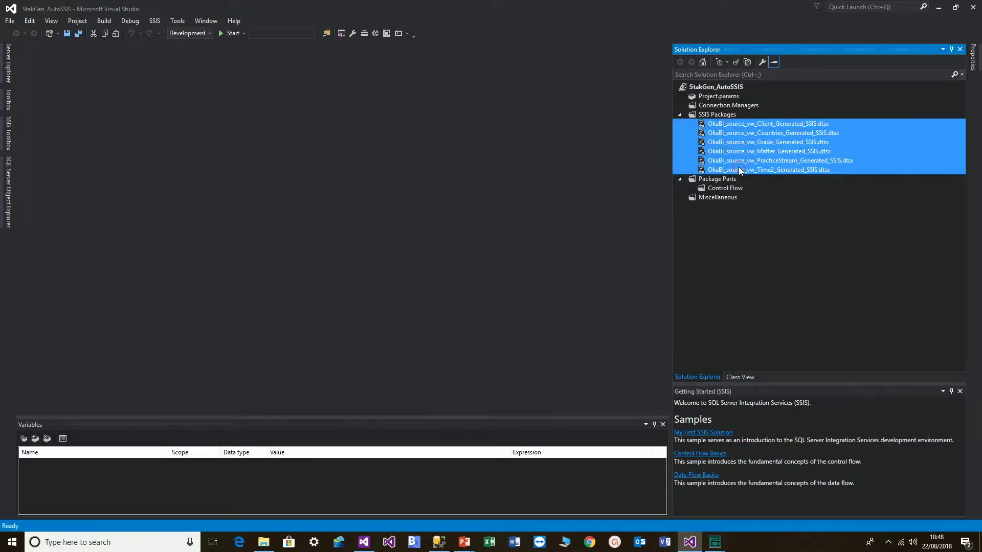
pyautogui.click(735, 126)
pyautogui.doubleClick(735, 126)
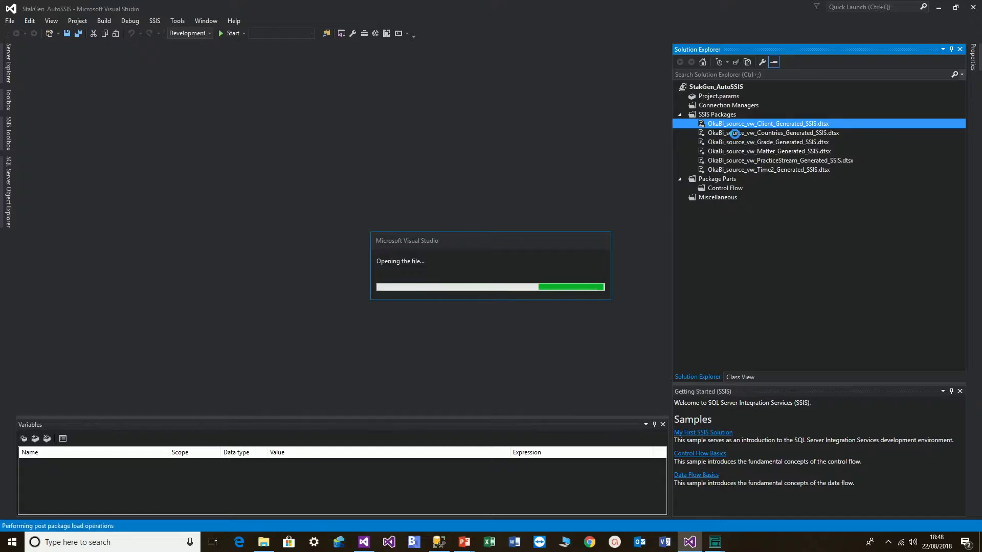
pyautogui.click(735, 134)
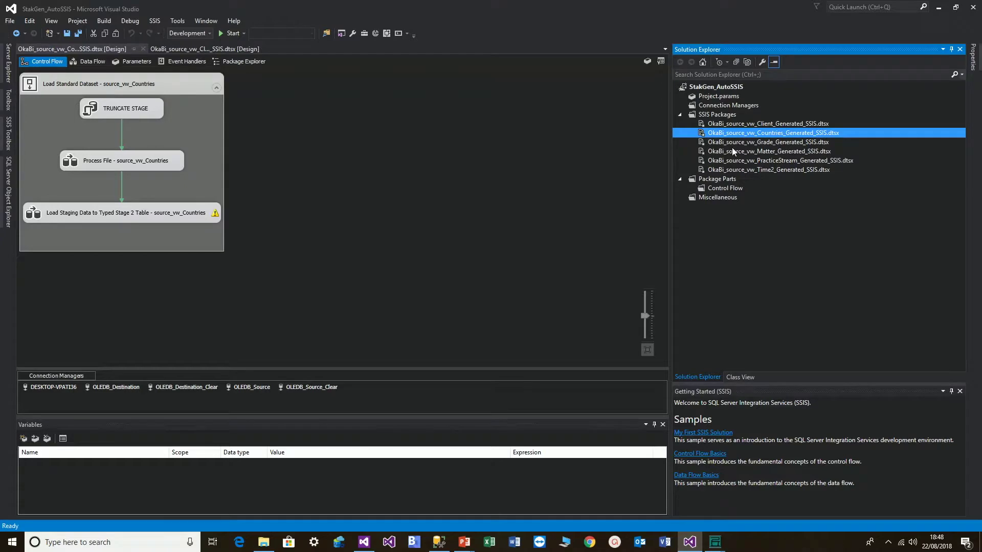
pyautogui.doubleClick(732, 144)
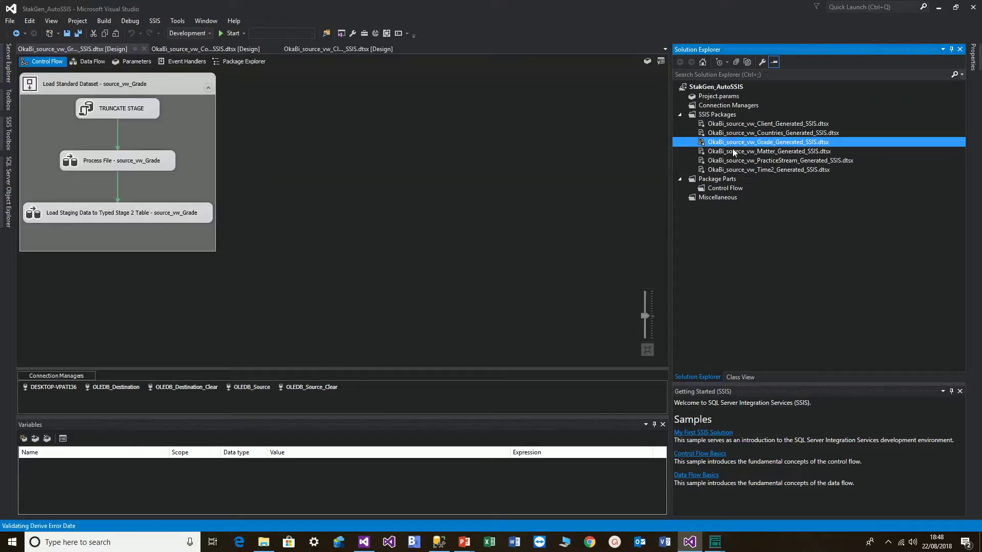
pyautogui.doubleClick(733, 151)
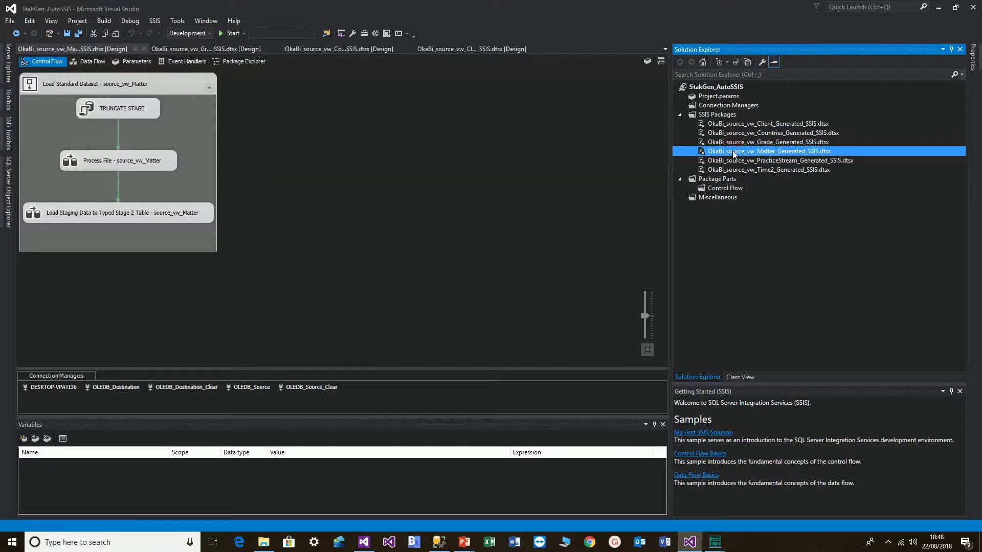
pyautogui.doubleClick(733, 161)
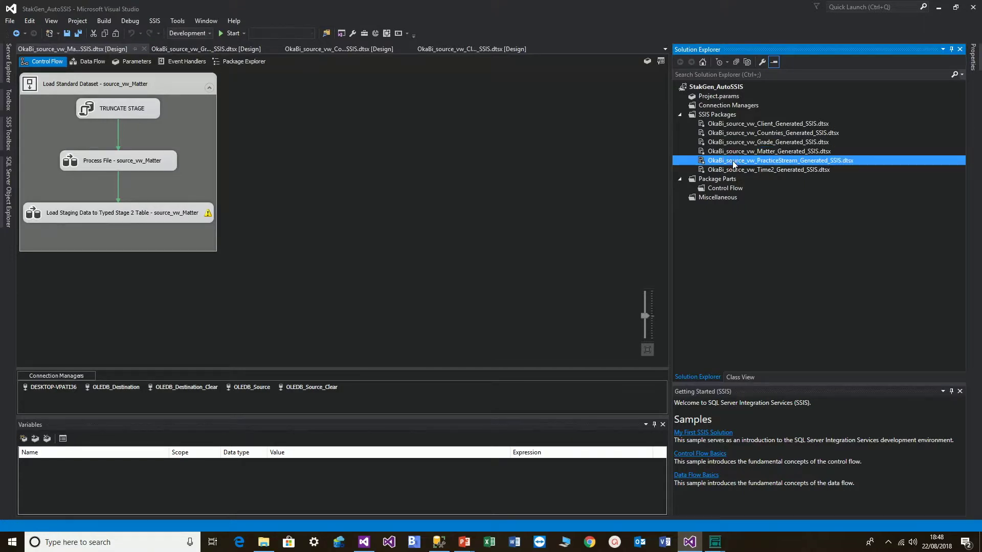
pyautogui.doubleClick(733, 170)
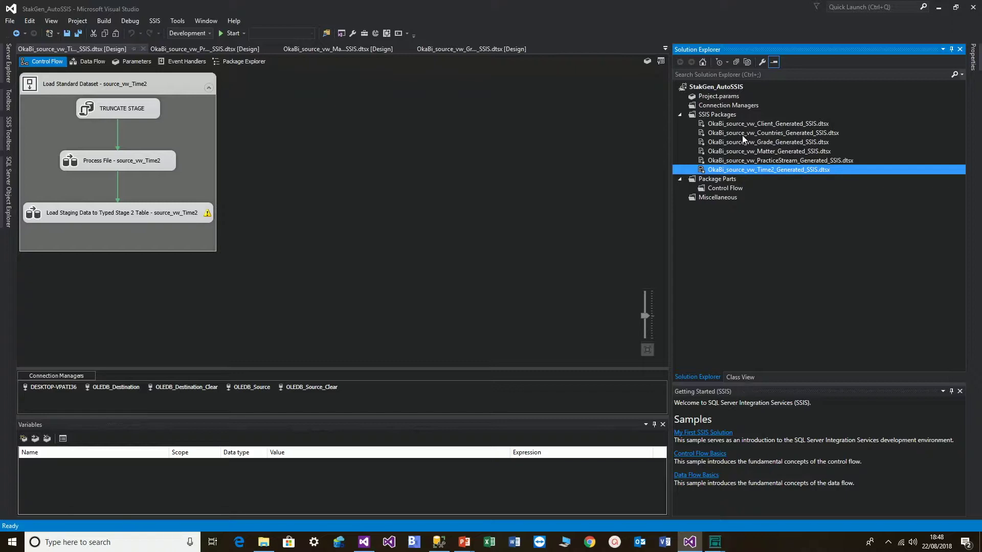
# - Execute the source_vw_Client package and return to design mode once the run completes
pyautogui.rightClick(749, 127)
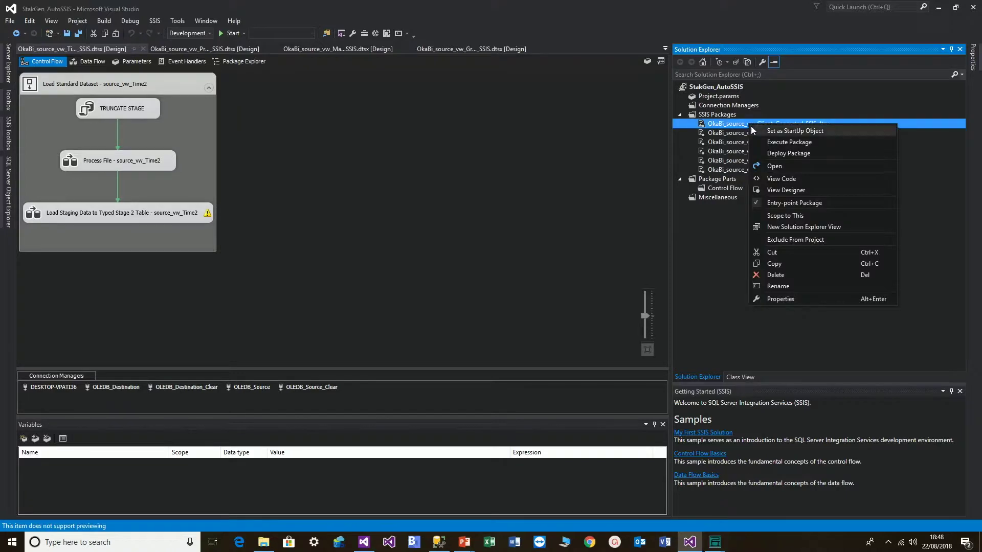
pyautogui.click(764, 140)
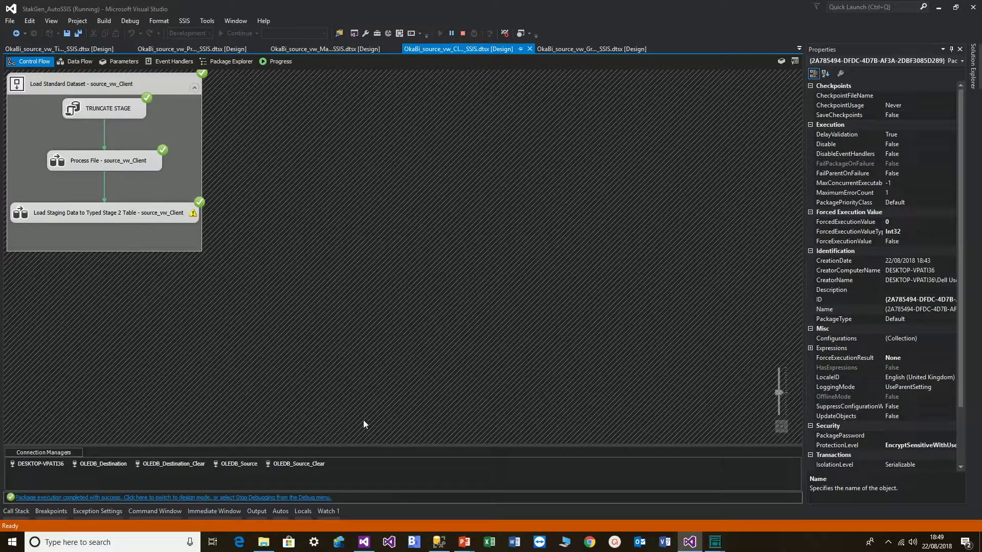
pyautogui.click(288, 498)
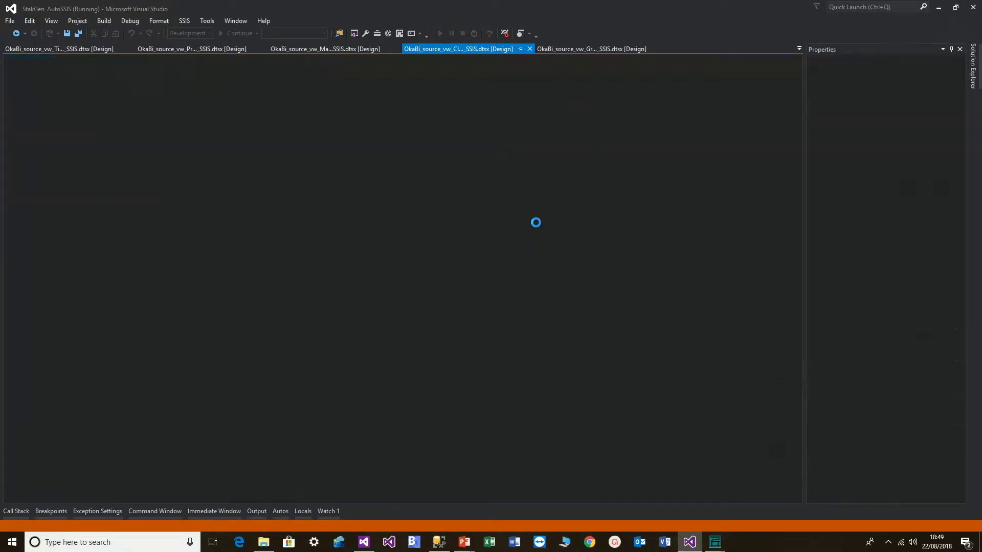
# - Execute the source_vw_Countries package and return to design mode once the run completes
pyautogui.rightClick(715, 134)
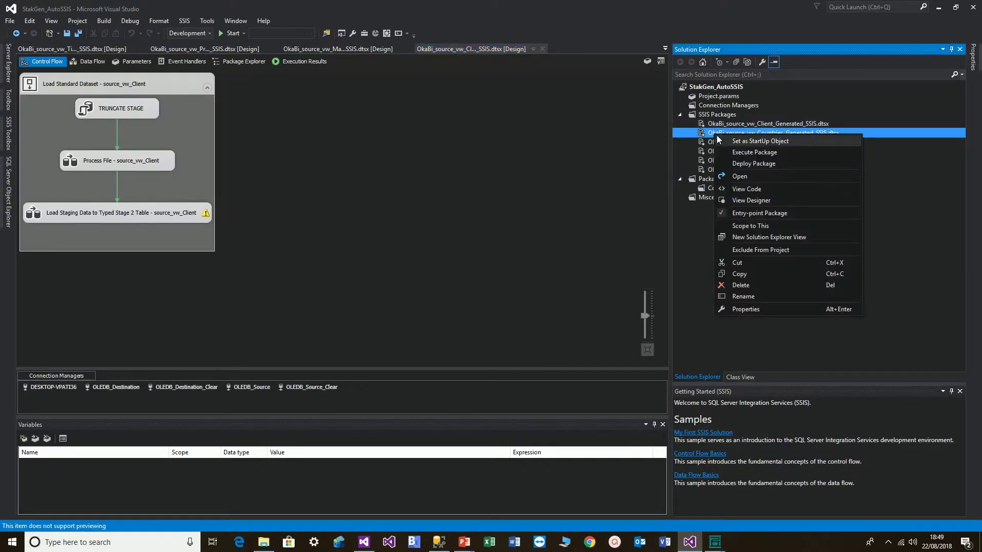
pyautogui.click(724, 152)
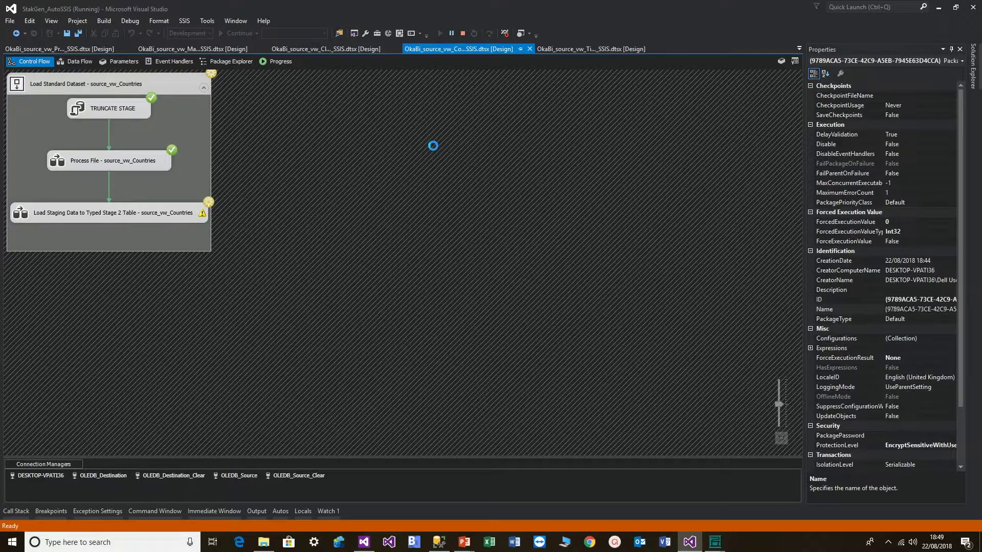
pyautogui.click(256, 494)
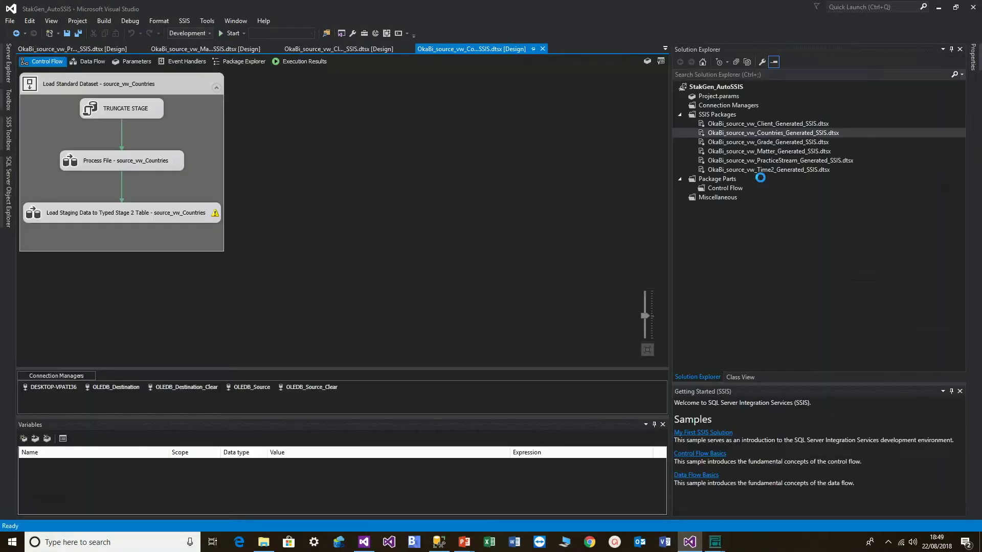
# - Execute the source_vw_Grade package
pyautogui.click(759, 143)
pyautogui.rightClick(760, 144)
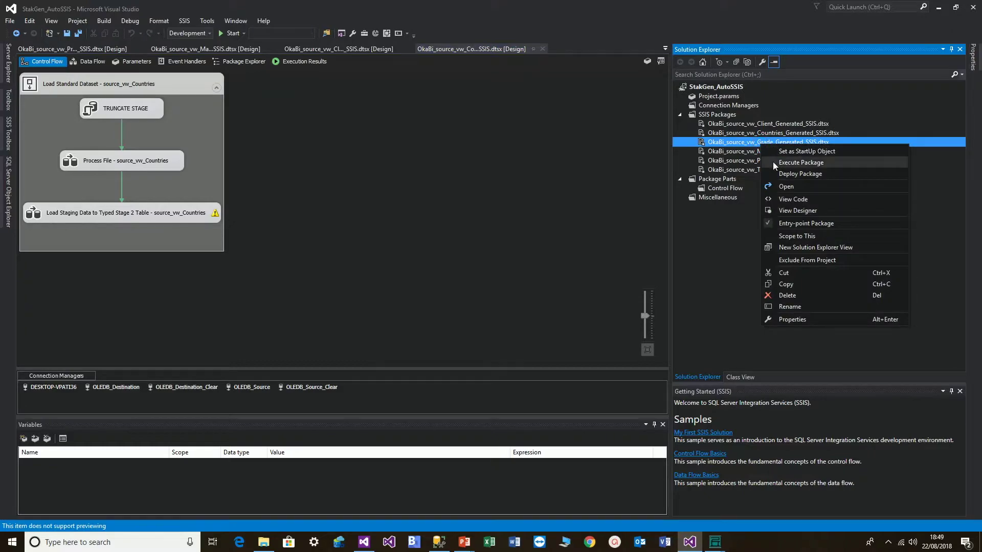
pyautogui.click(772, 162)
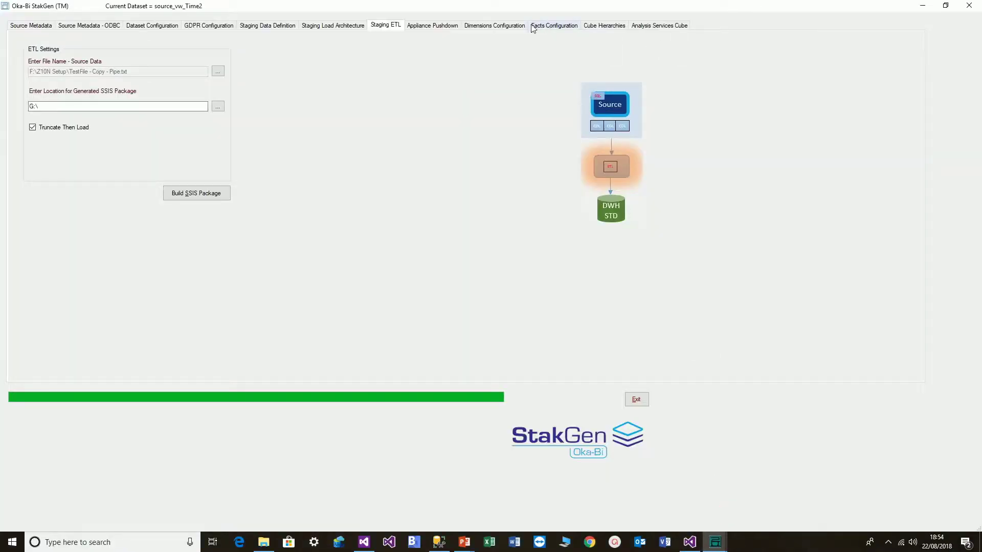
# - In StakGen, configure a SQL Server dimension named Client on server DESKTOP-VPATI36 with the NewSafeHaven database
pyautogui.click(494, 26)
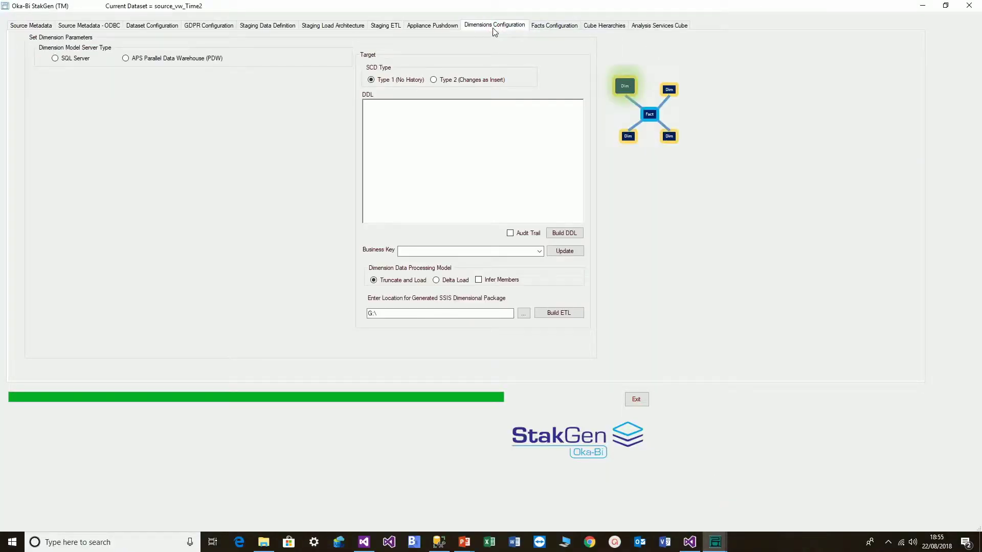
pyautogui.click(56, 58)
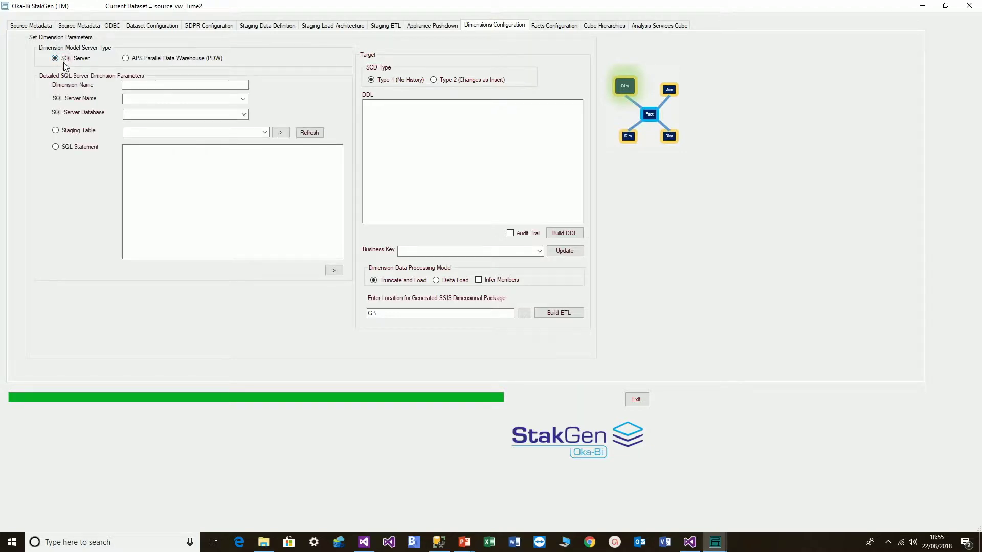
pyautogui.click(205, 85)
pyautogui.click(243, 98)
pyautogui.click(214, 109)
pyautogui.click(244, 114)
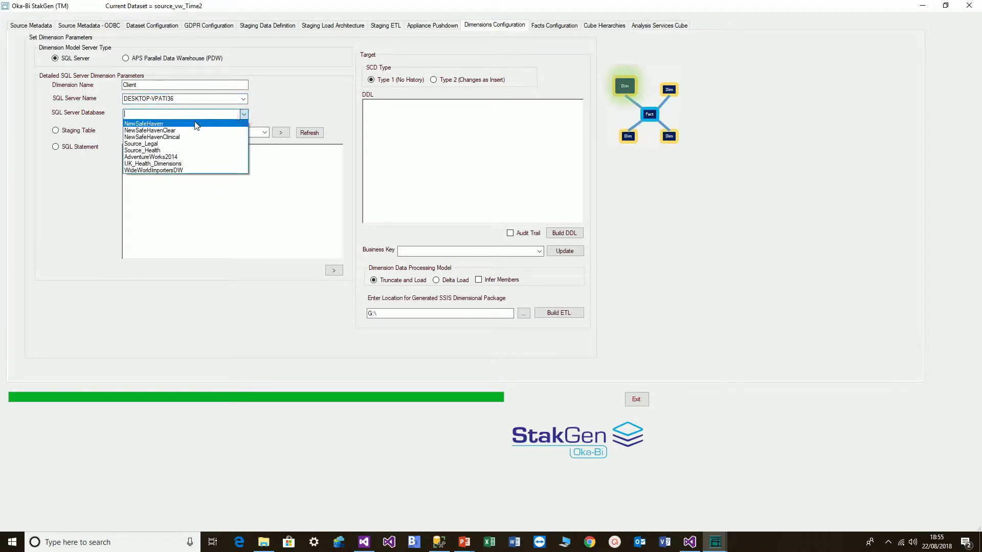
pyautogui.click(162, 124)
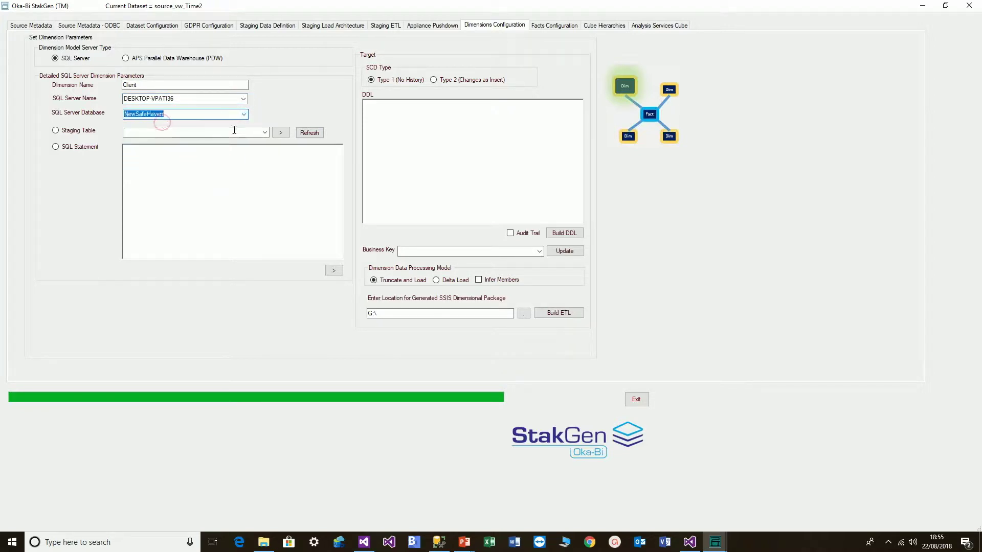
# - Refresh the staging tables and generate the Client dimension's table definition from reid.vw_Okabi_Clear_source_vw_Client
pyautogui.click(301, 133)
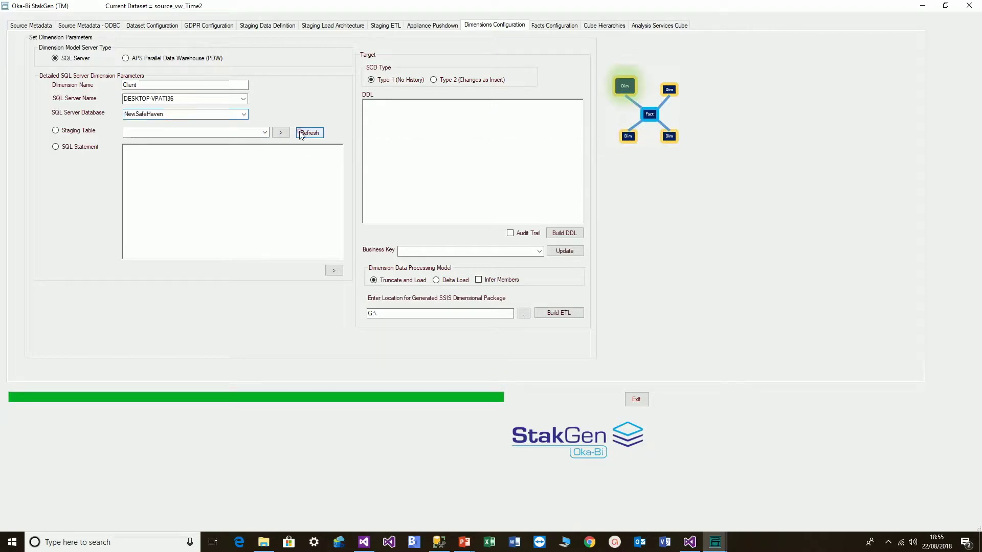
pyautogui.click(265, 132)
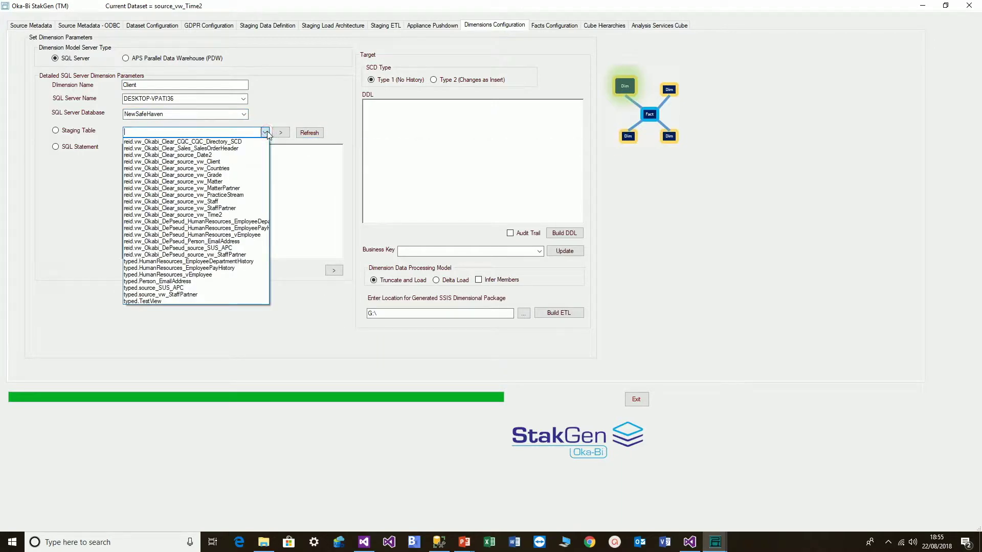
pyautogui.click(212, 161)
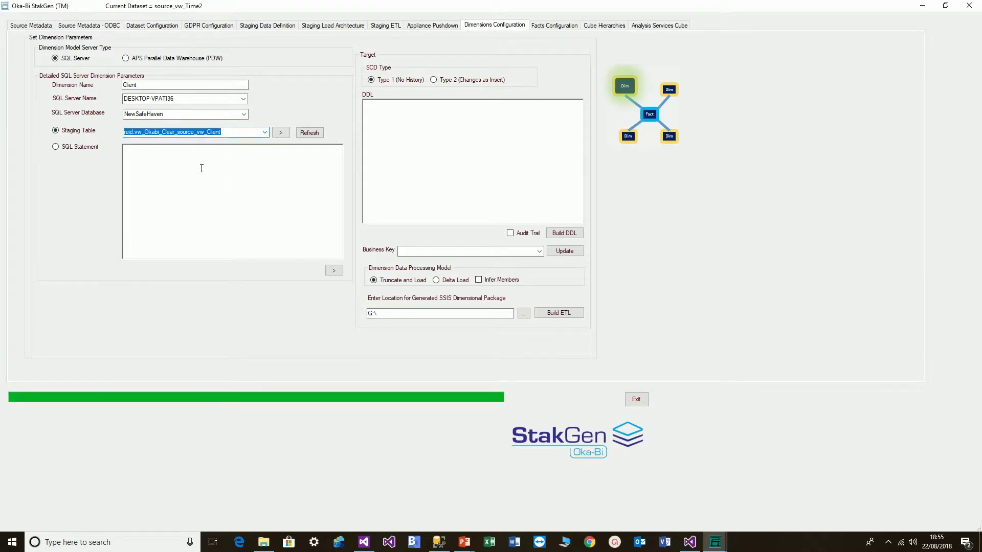
pyautogui.click(283, 135)
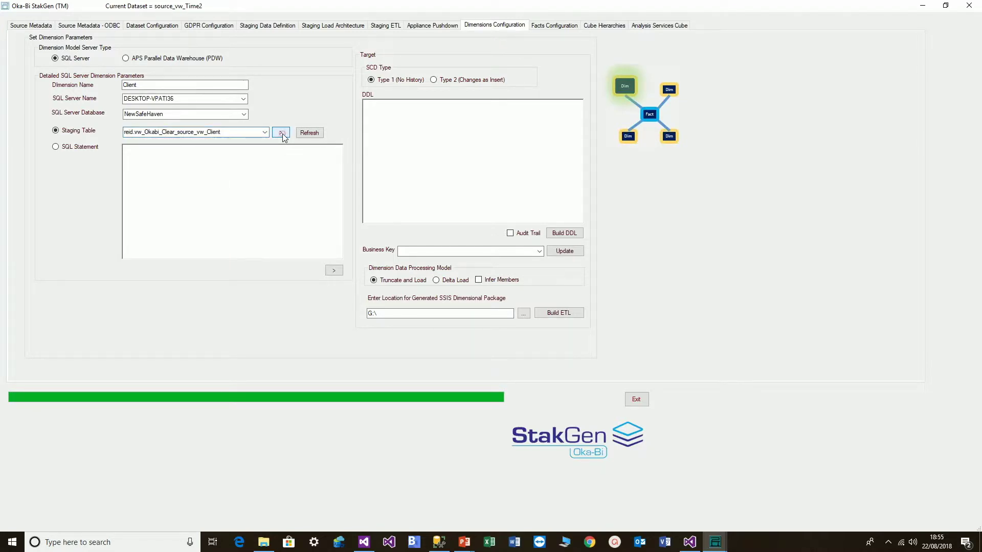
# - Enable the audit trail and build the Type 1 Client dimension table from its DDL
pyautogui.click(514, 235)
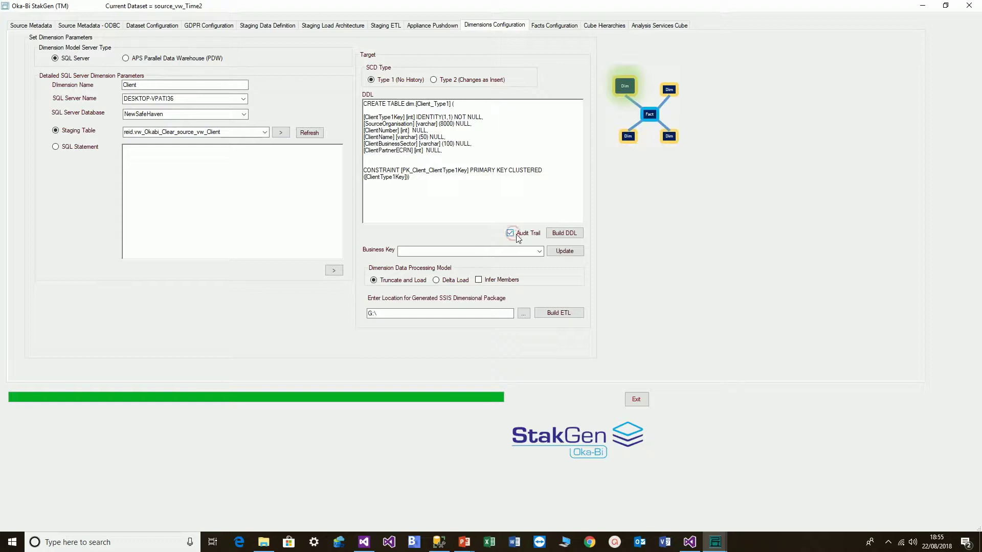
pyautogui.click(570, 233)
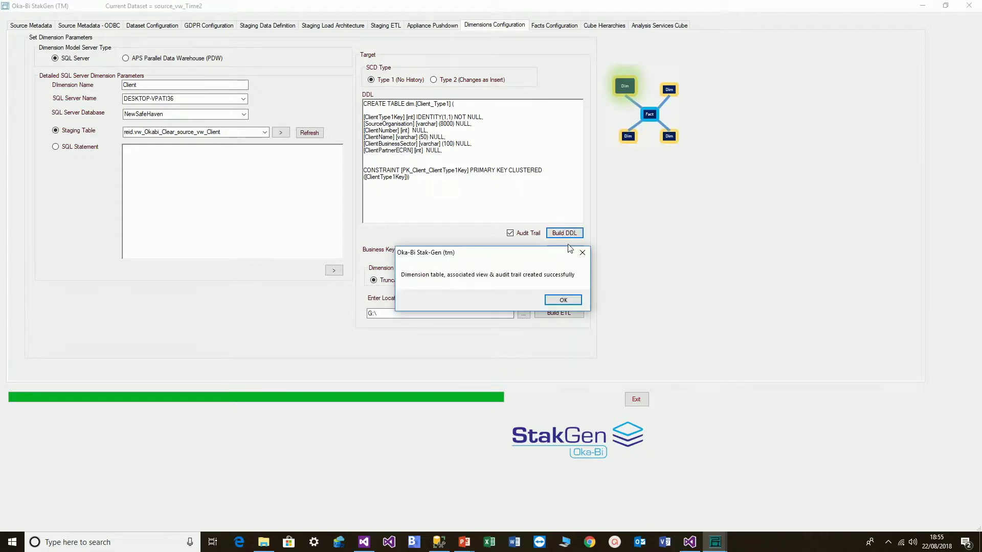
pyautogui.click(558, 301)
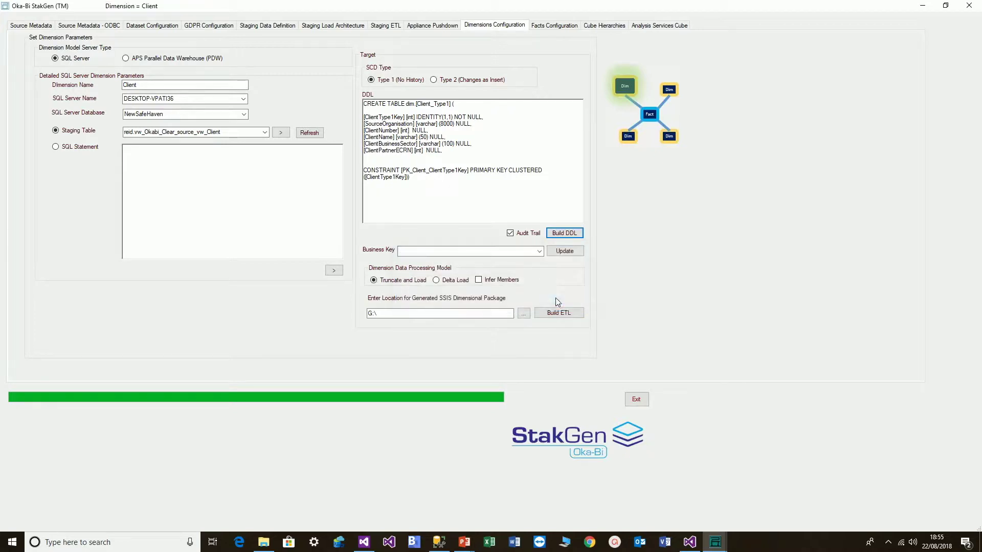
# - Set ClientNumber as the business key of the Client dimension
pyautogui.click(539, 251)
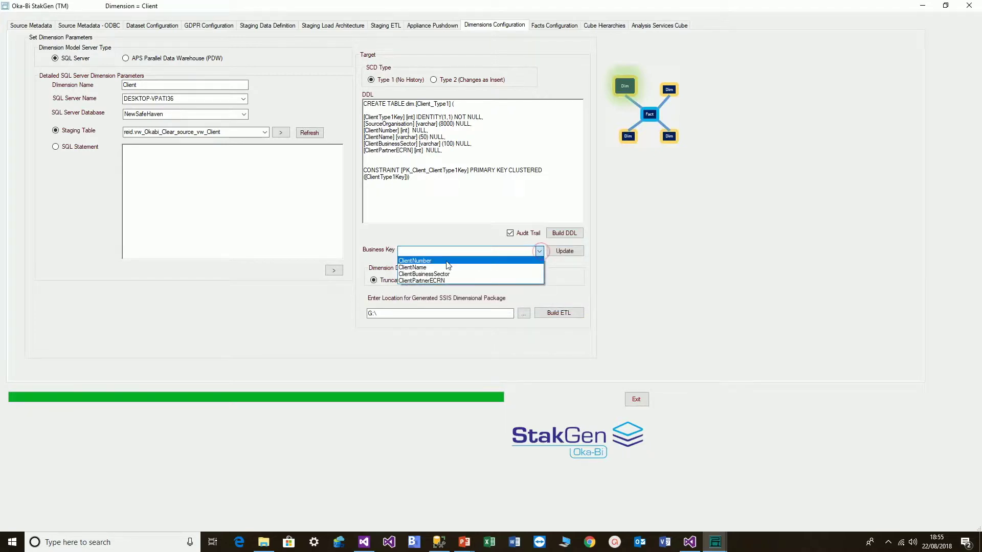
pyautogui.click(446, 261)
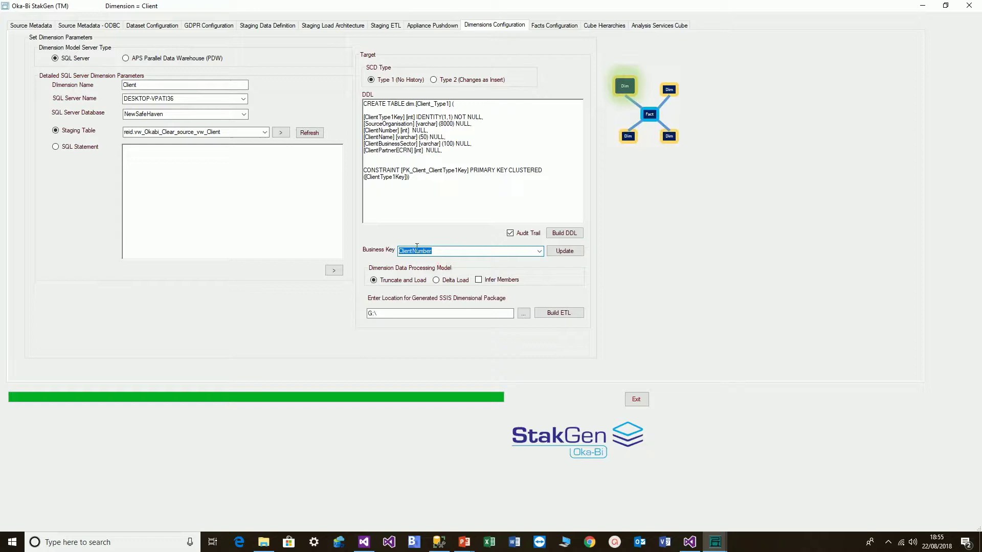
pyautogui.click(566, 252)
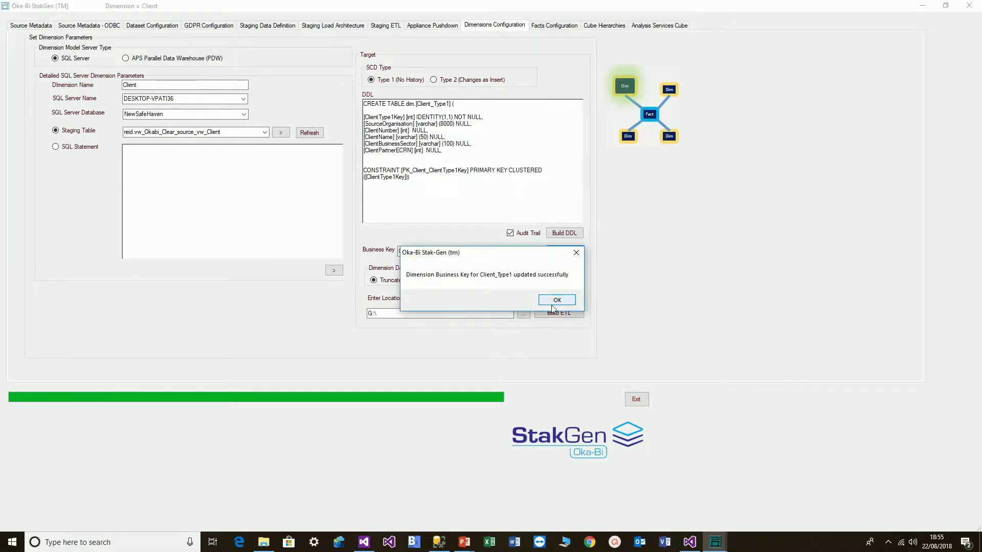
pyautogui.click(551, 300)
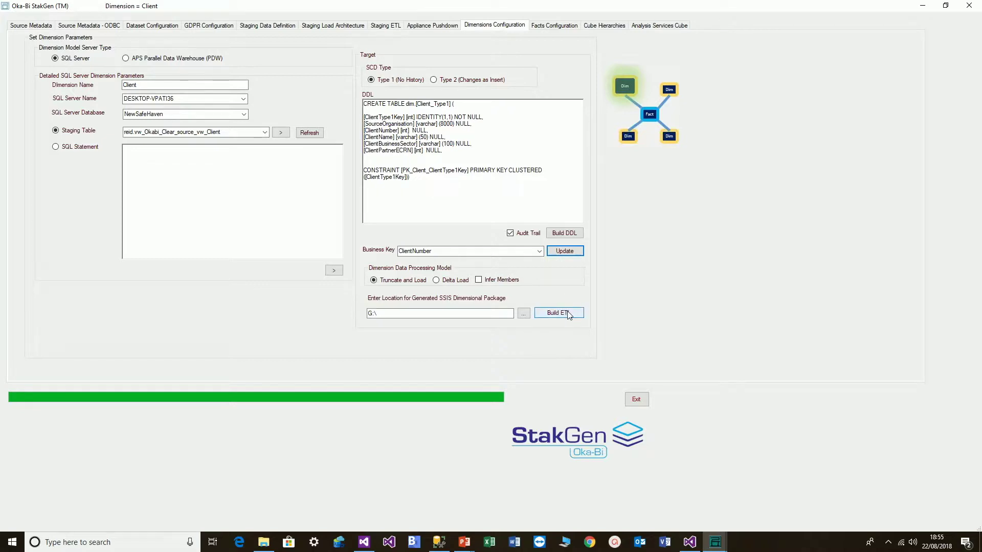
# - Generate the Client dimension's SSIS package in G:\ using the Truncate and Load processing model
pyautogui.click(405, 281)
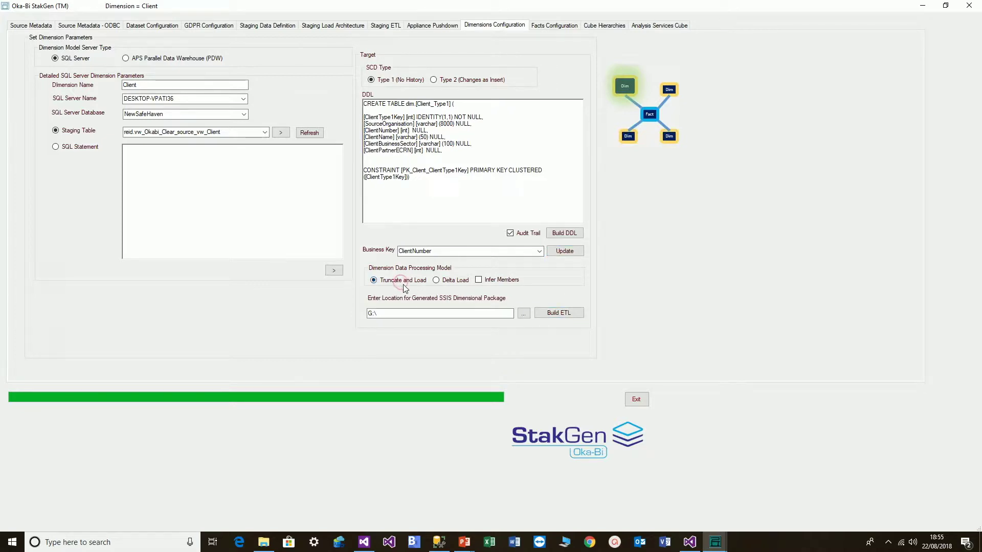
pyautogui.click(554, 313)
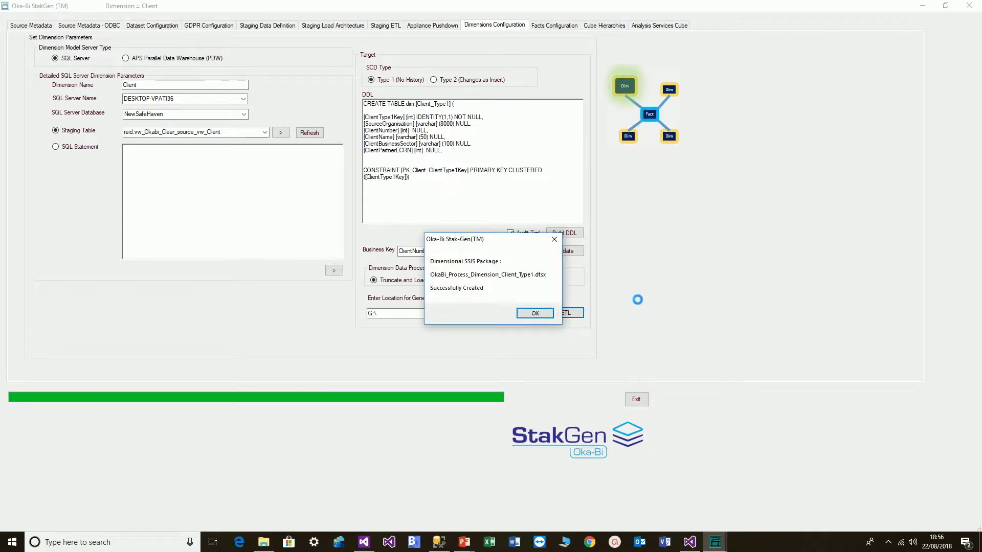
pyautogui.click(536, 313)
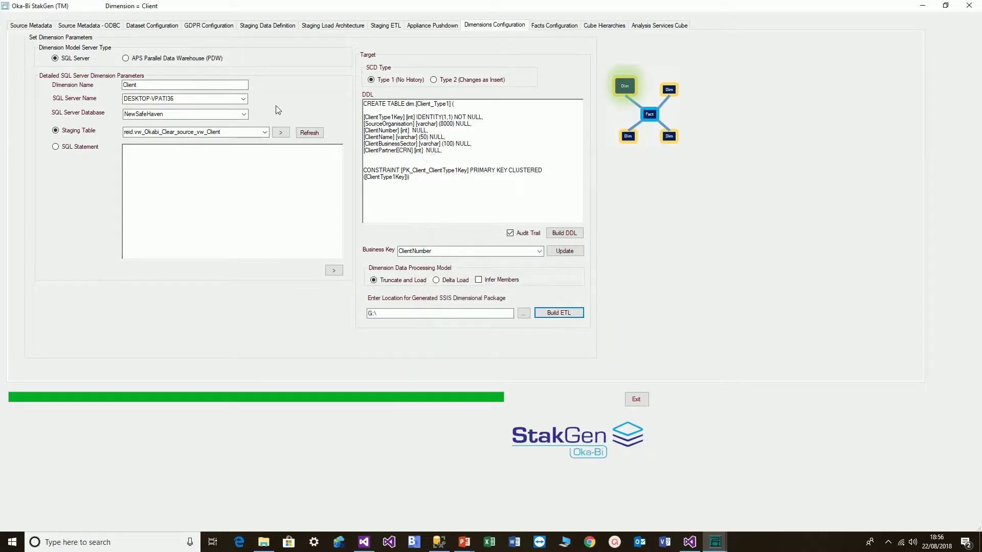
# - Name a new dimension Country and generate its table definition from the staging view reid.vw_Okabi_Clear_source_vw_Countries
pyautogui.click(264, 132)
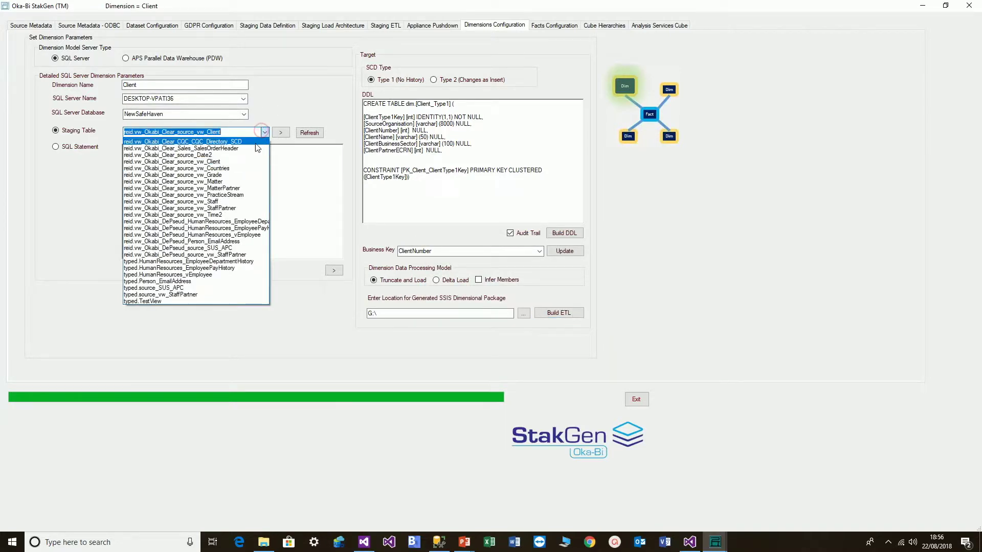
pyautogui.click(245, 168)
pyautogui.moveTo(207, 134); pyautogui.dragTo(239, 132)
pyautogui.hotkey('ctrl', 'c')
pyautogui.doubleClick(153, 86)
pyautogui.hotkey('ctrl', 'v')
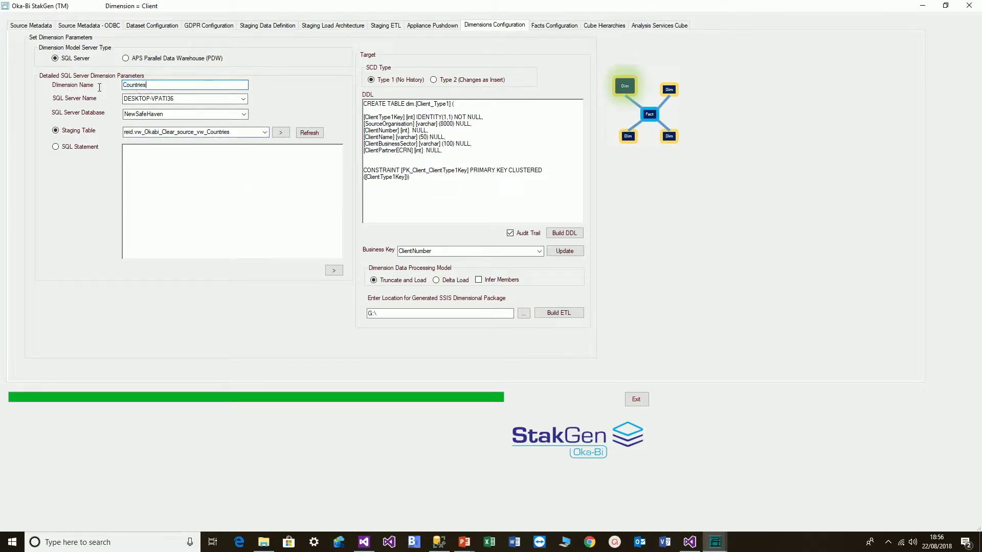
pyautogui.press('BackSpace')
pyautogui.press('BackSpace')
pyautogui.press('BackSpace')
pyautogui.click(281, 135)
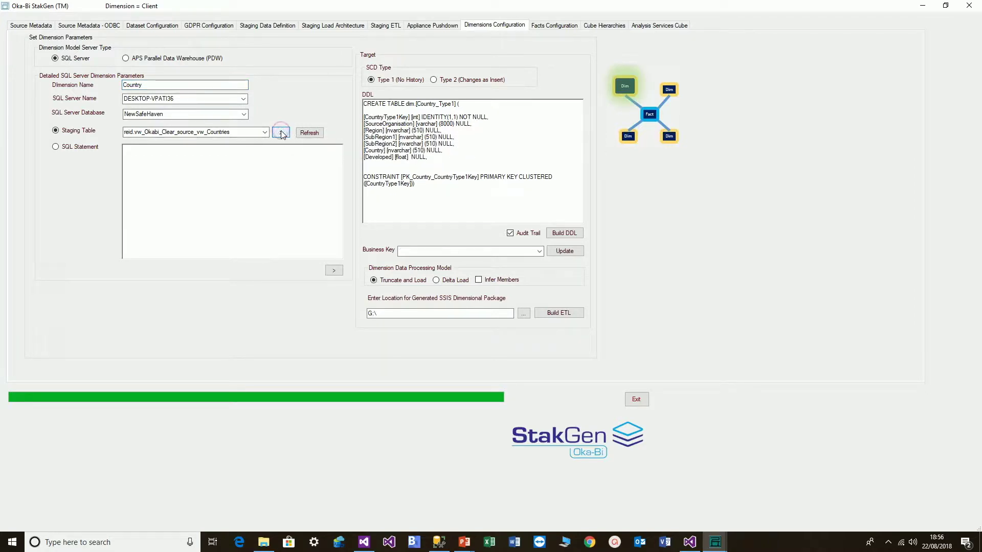
# - Review the region and country columns in the DDL and build the Country dimension table with its audit trail
pyautogui.moveTo(364, 131); pyautogui.dragTo(425, 159)
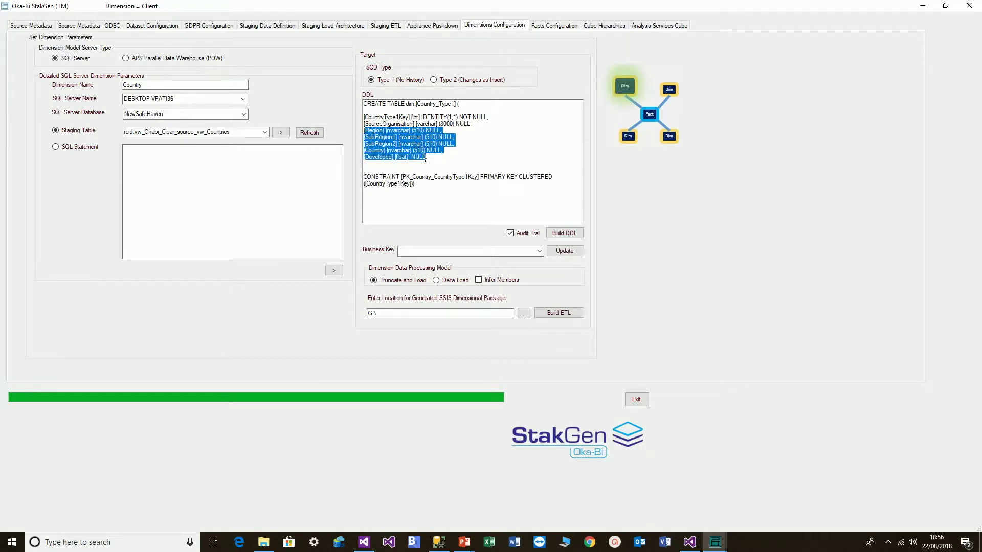
pyautogui.click(429, 158)
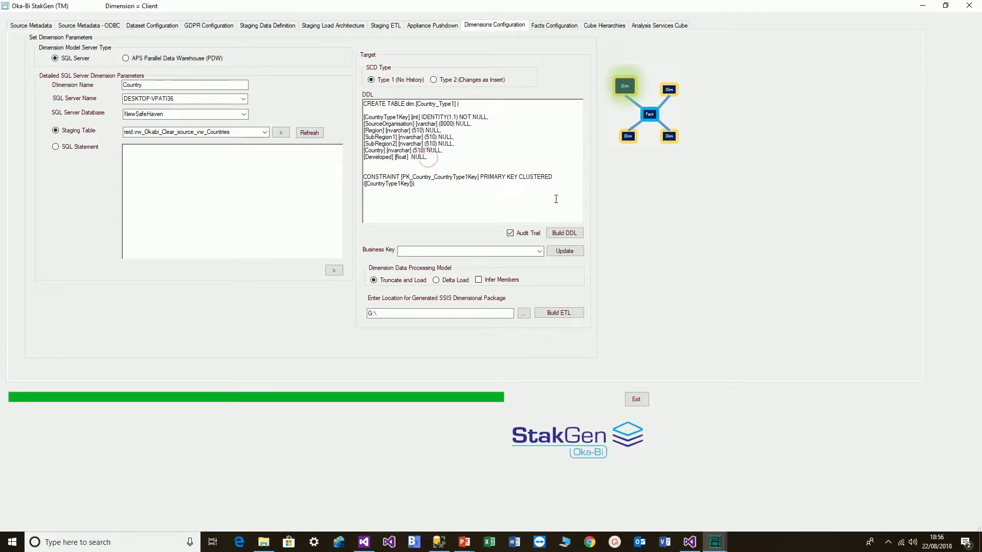
pyautogui.click(563, 235)
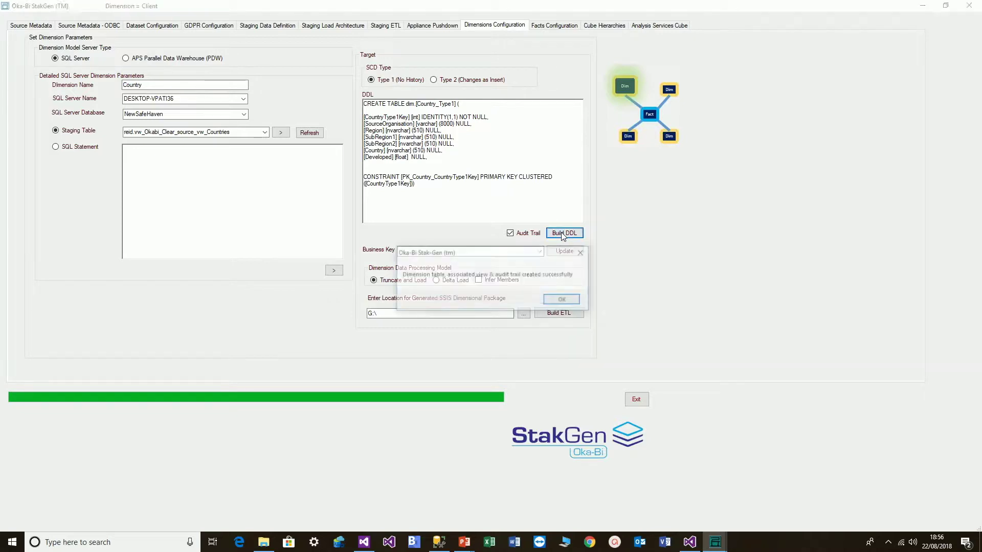
pyautogui.click(563, 300)
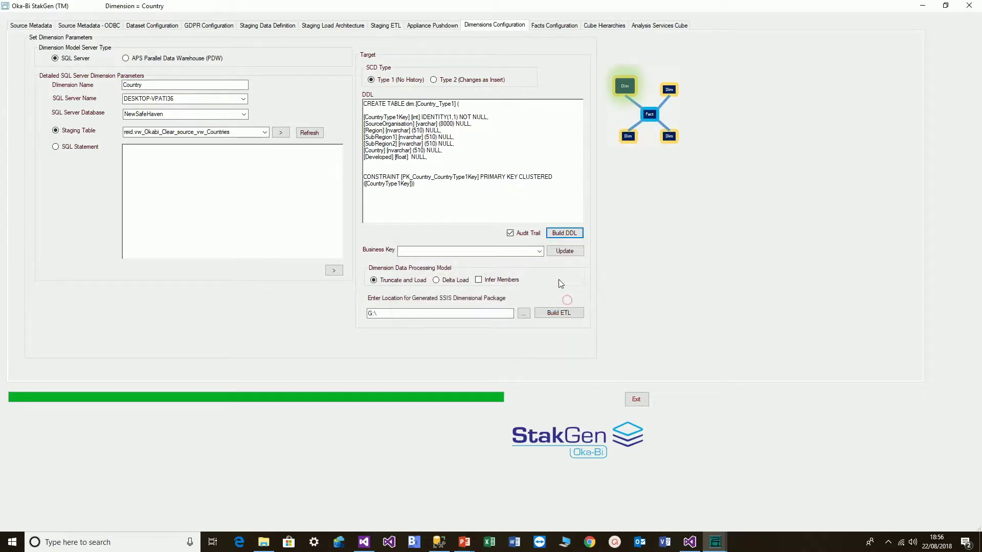
# - Set Country as the Country dimension's business key and generate its Truncate and Load SSIS package in G:\
pyautogui.click(538, 251)
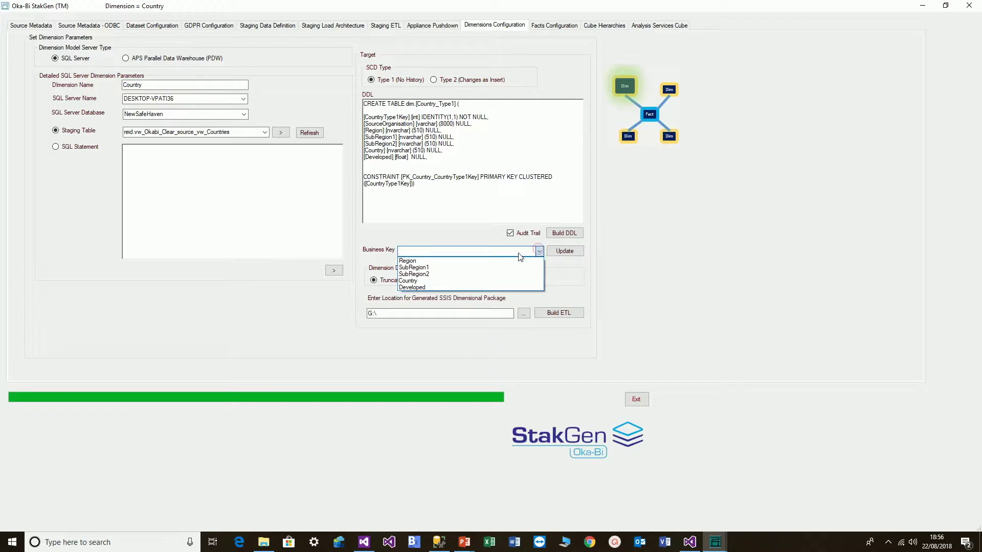
pyautogui.click(421, 281)
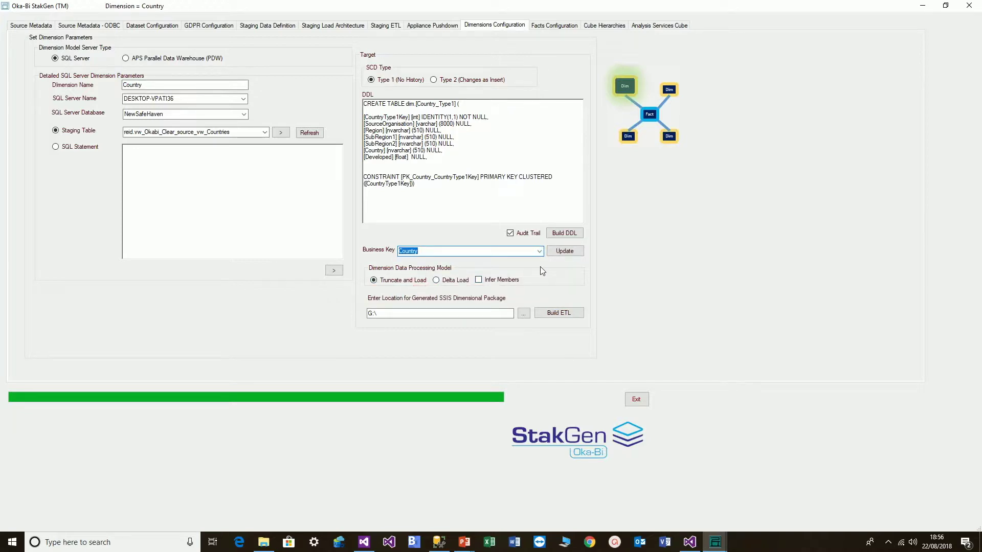
pyautogui.click(561, 252)
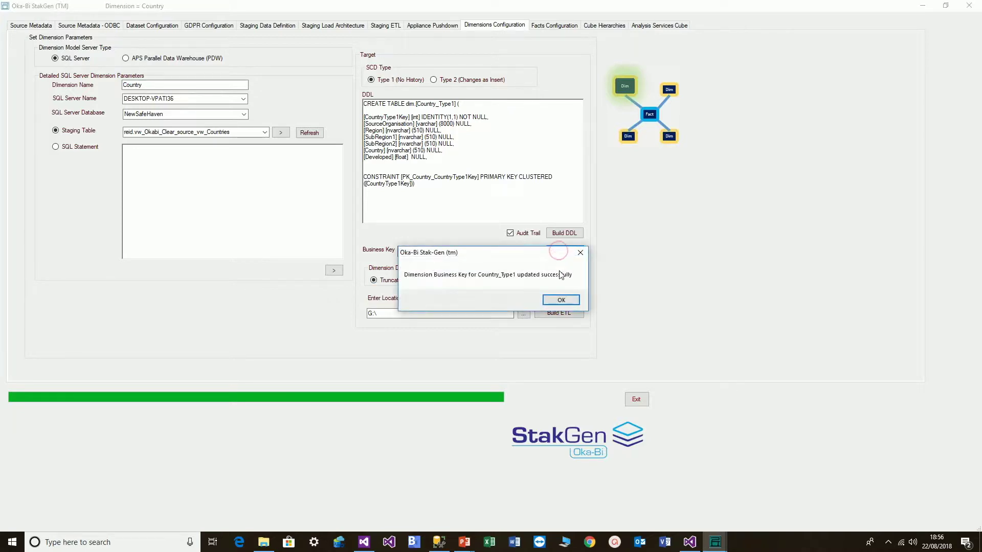
pyautogui.click(561, 300)
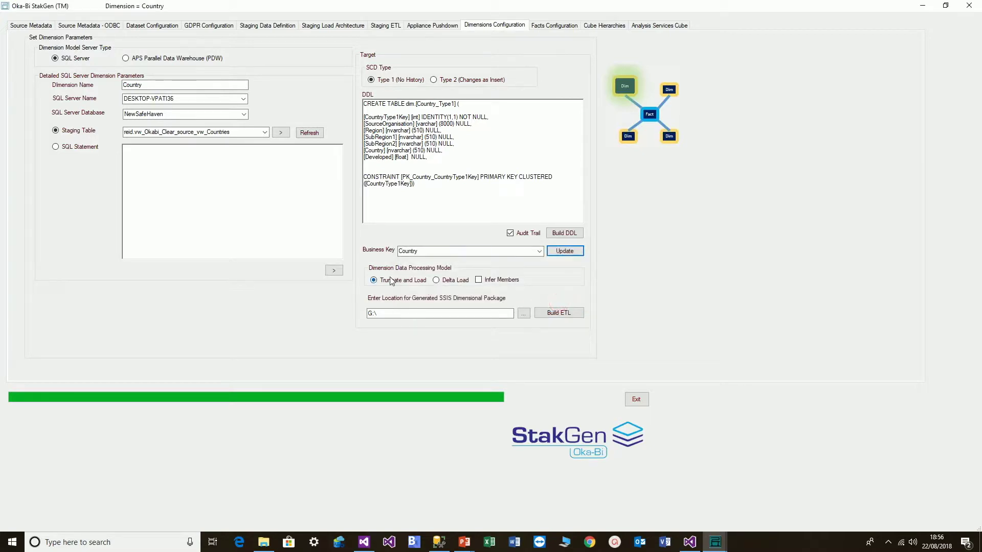
pyautogui.click(559, 316)
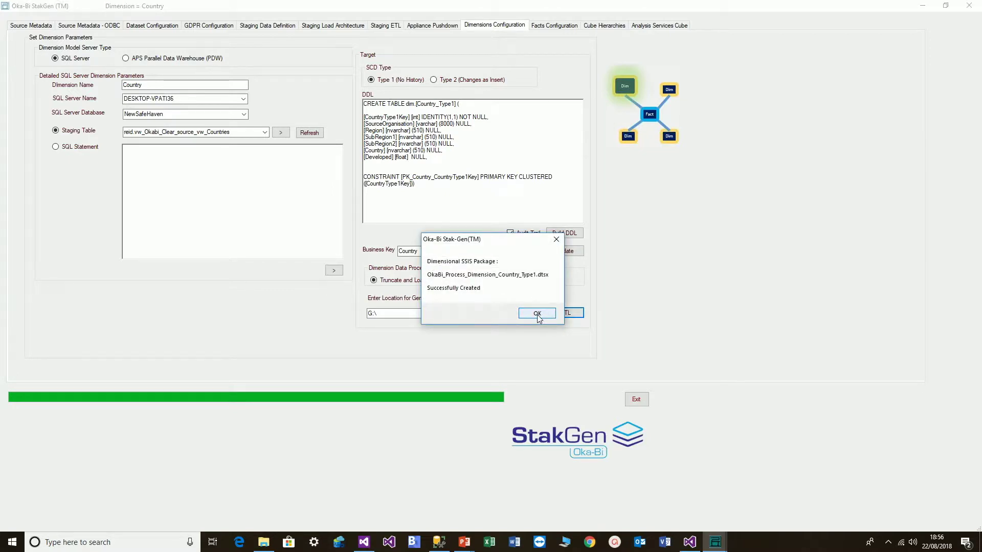
pyautogui.click(537, 314)
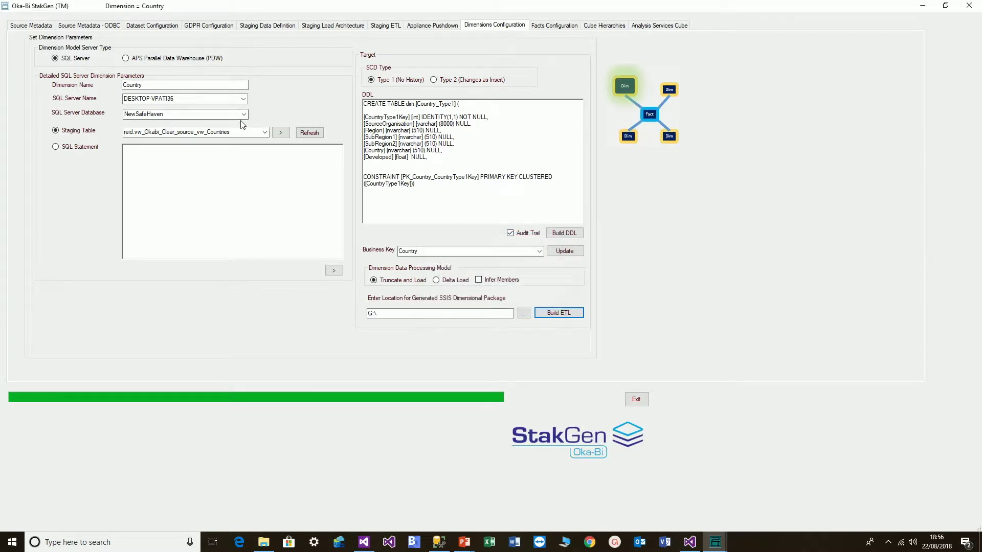
# - Name a new dimension Grade and generate its table definition from the staging view reid.vw_Okabi_Clear_source_vw_Grade
pyautogui.click(264, 132)
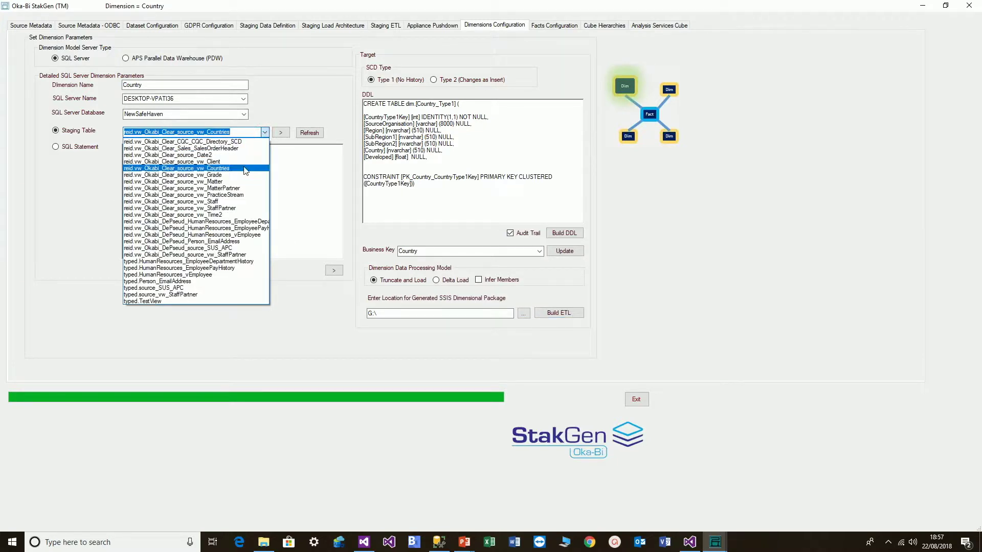
pyautogui.click(223, 175)
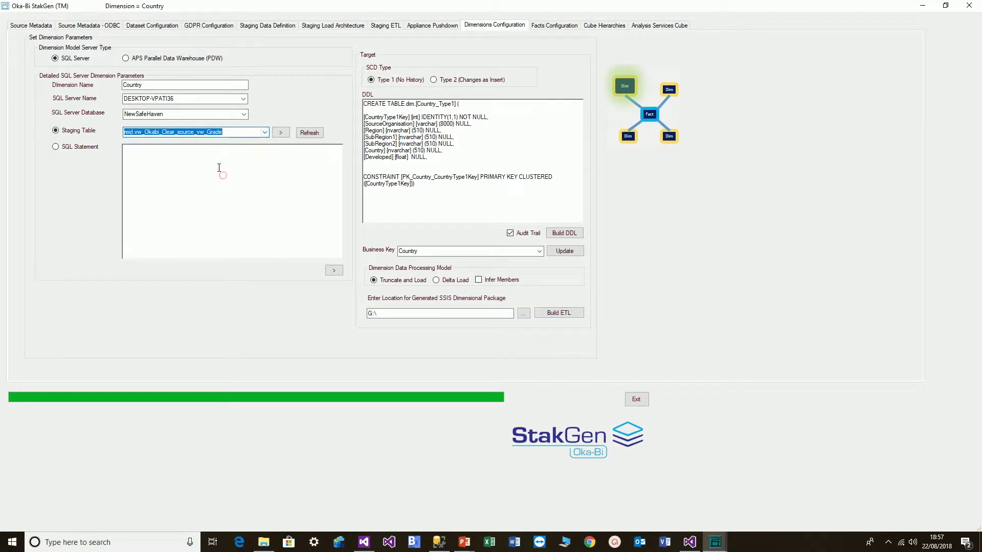
pyautogui.click(212, 133)
pyautogui.moveTo(212, 133); pyautogui.dragTo(223, 132)
pyautogui.hotkey('ctrl', 'c')
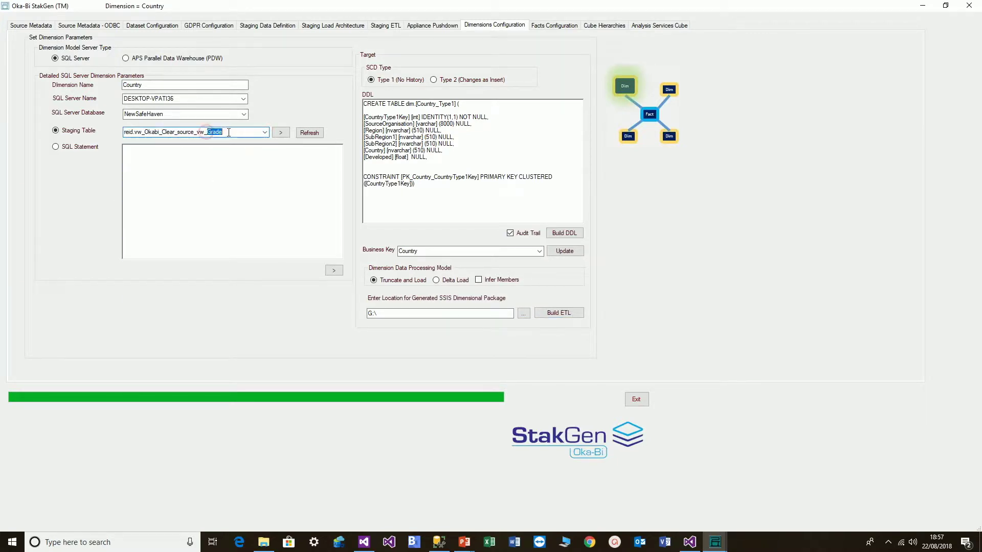
pyautogui.click(144, 85)
pyautogui.doubleClick(143, 85)
pyautogui.hotkey('ctrl', 'v')
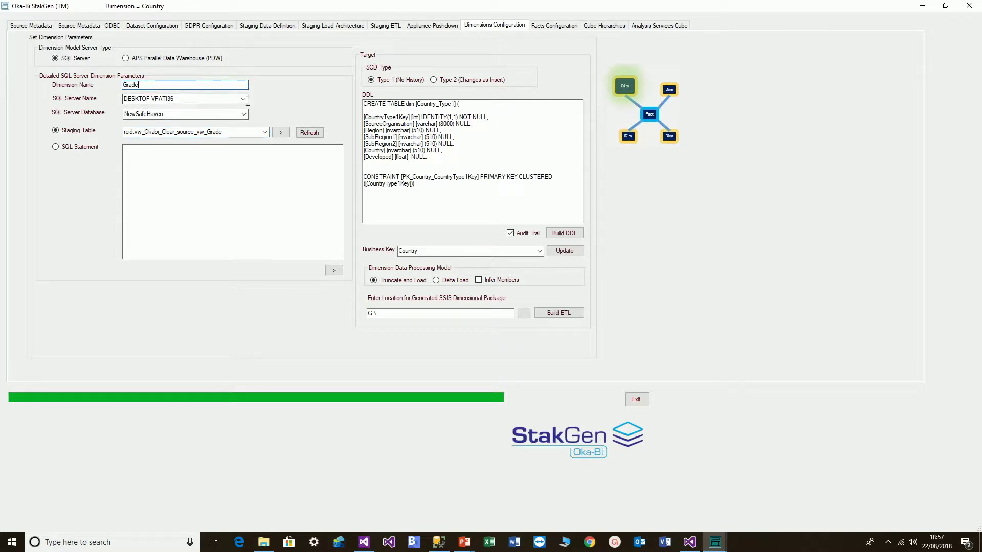
pyautogui.click(280, 134)
pyautogui.click(281, 134)
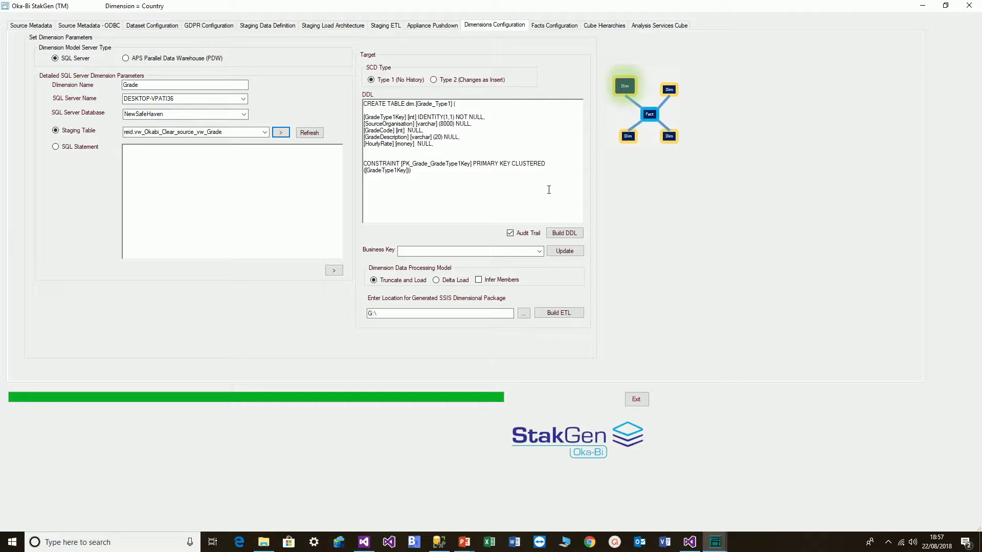
# - Build the Type 1 Grade dimension table from its DDL with the audit trail enabled
pyautogui.click(523, 233)
pyautogui.click(523, 233)
pyautogui.click(571, 234)
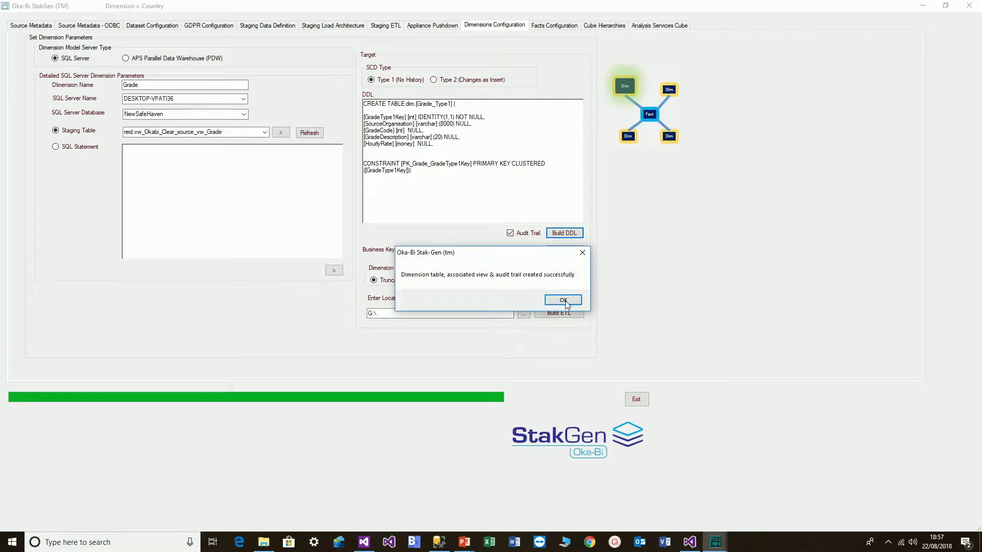
pyautogui.click(562, 301)
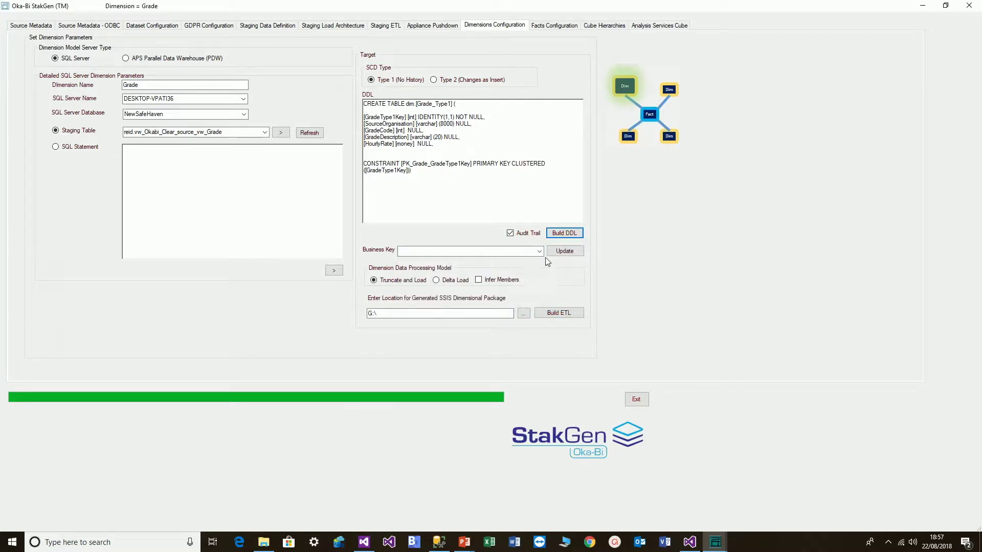
# - Set GradeCode as the Grade dimension's business key and generate its Truncate and Load SSIS package in G:\
pyautogui.click(540, 252)
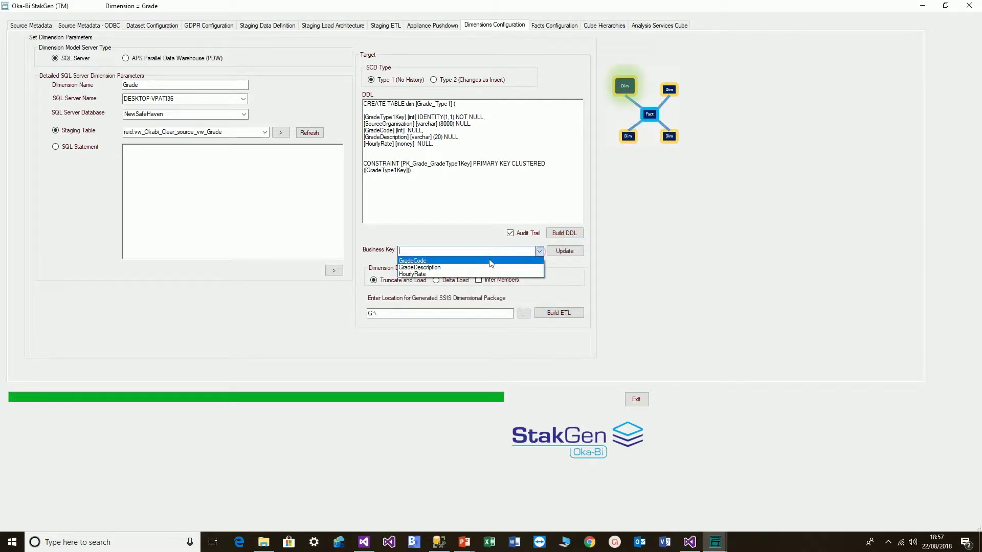
pyautogui.click(421, 262)
pyautogui.click(571, 252)
pyautogui.click(556, 300)
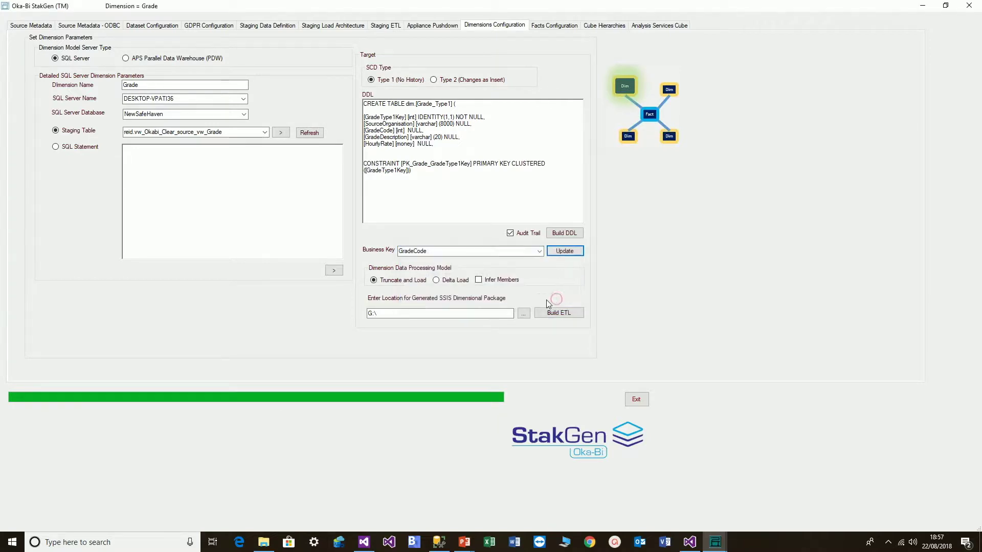
pyautogui.click(563, 318)
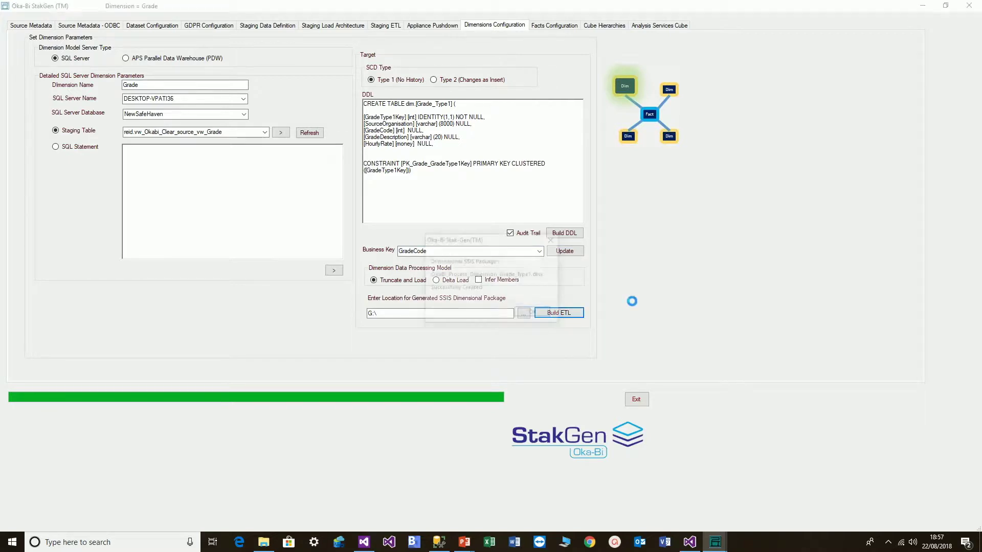
pyautogui.click(533, 314)
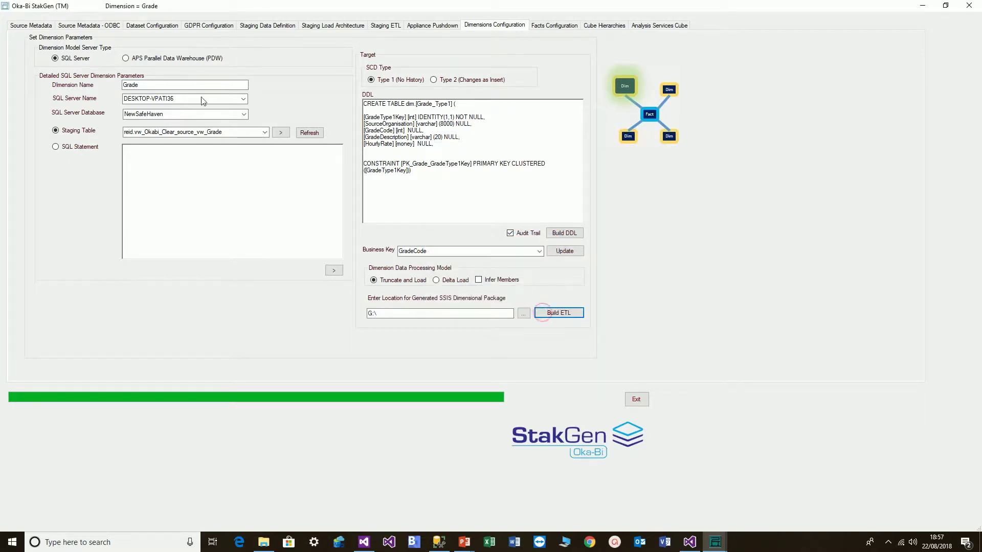
# - Name a new dimension Matter and generate its table definition from the staging view reid.vw_Okabi_Clear_source_vw_Matter
pyautogui.click(265, 133)
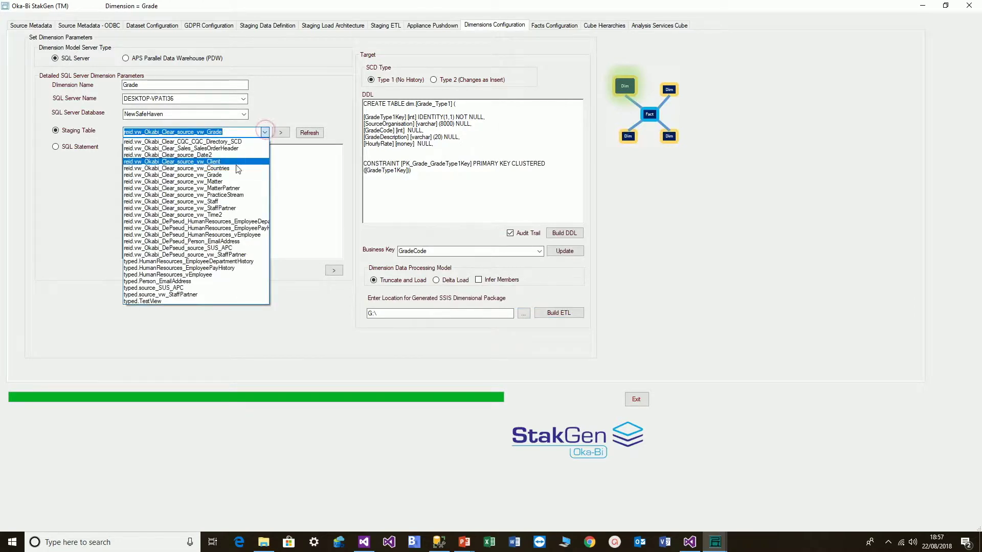
pyautogui.click(218, 182)
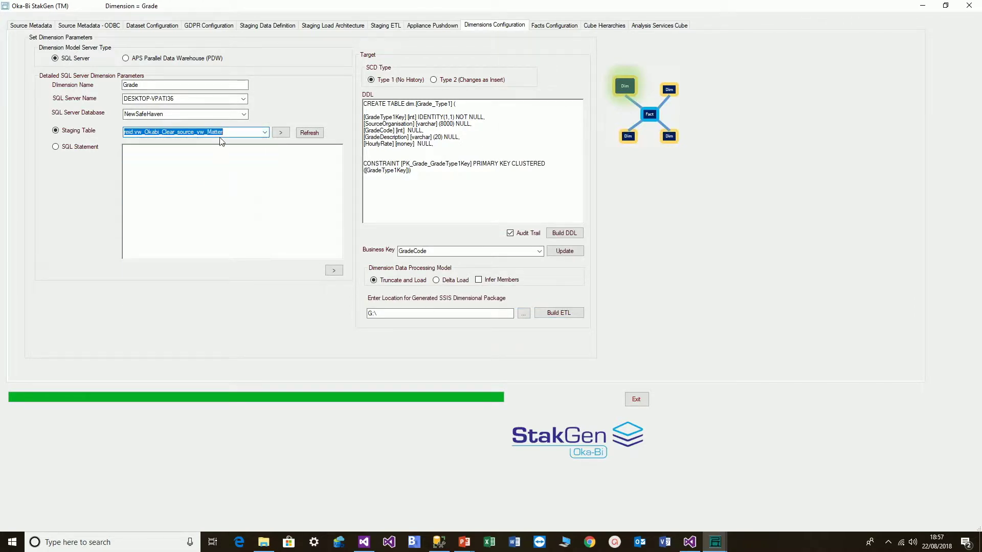
pyautogui.doubleClick(215, 131)
pyautogui.hotkey('ctrl', 'c')
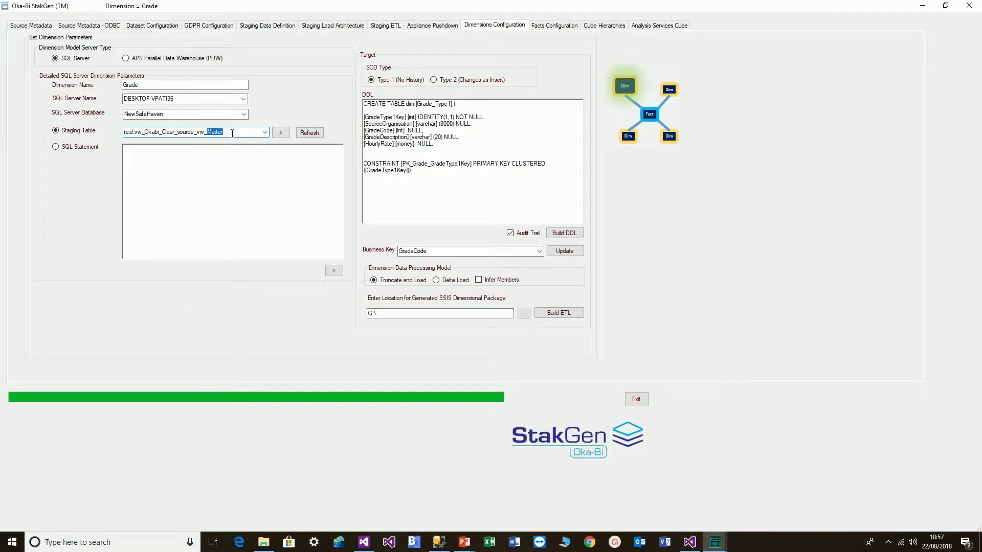
pyautogui.doubleClick(178, 85)
pyautogui.hotkey('ctrl', 'v')
pyautogui.click(281, 134)
# - Build the Type 1 Matter dimension table from its DDL with the audit trail enabled
pyautogui.click(510, 233)
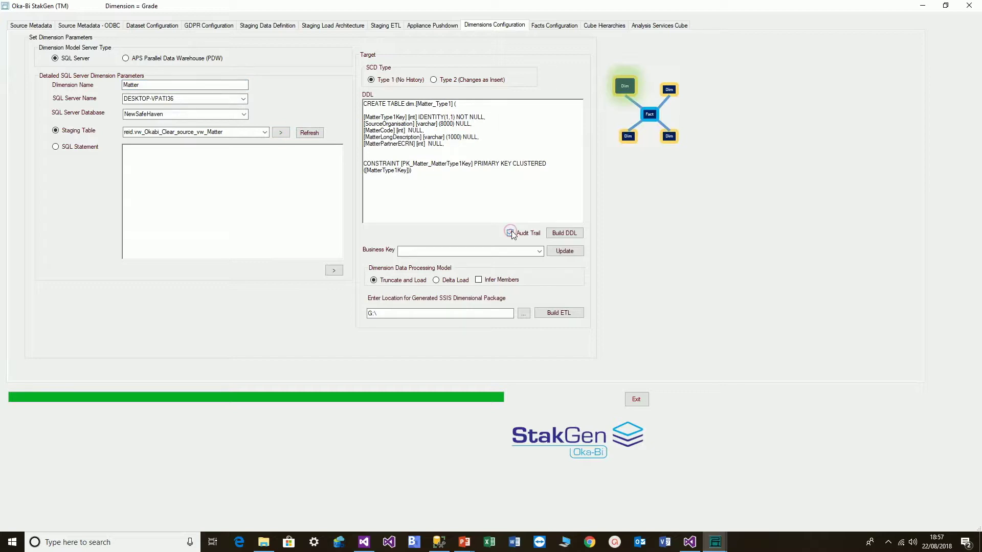
pyautogui.click(569, 235)
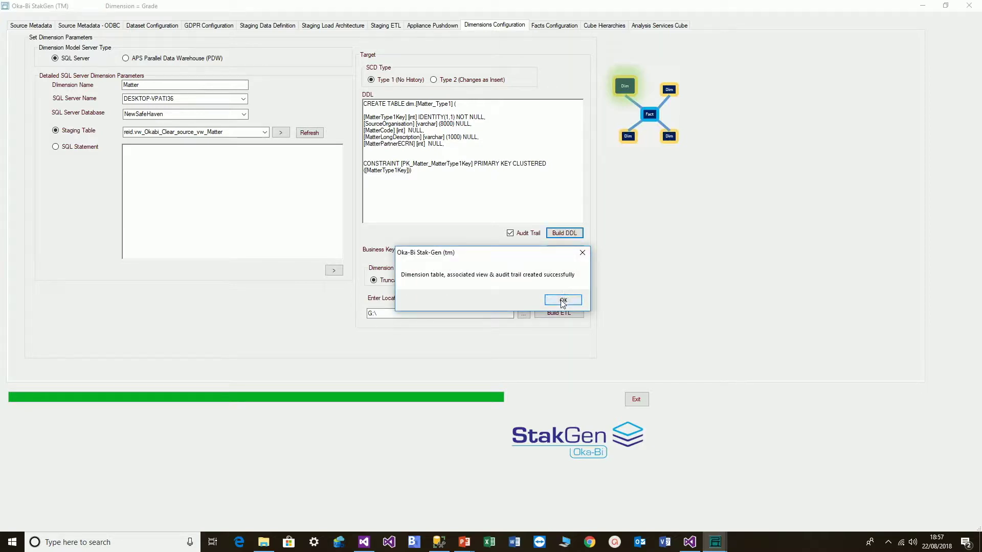
pyautogui.click(563, 300)
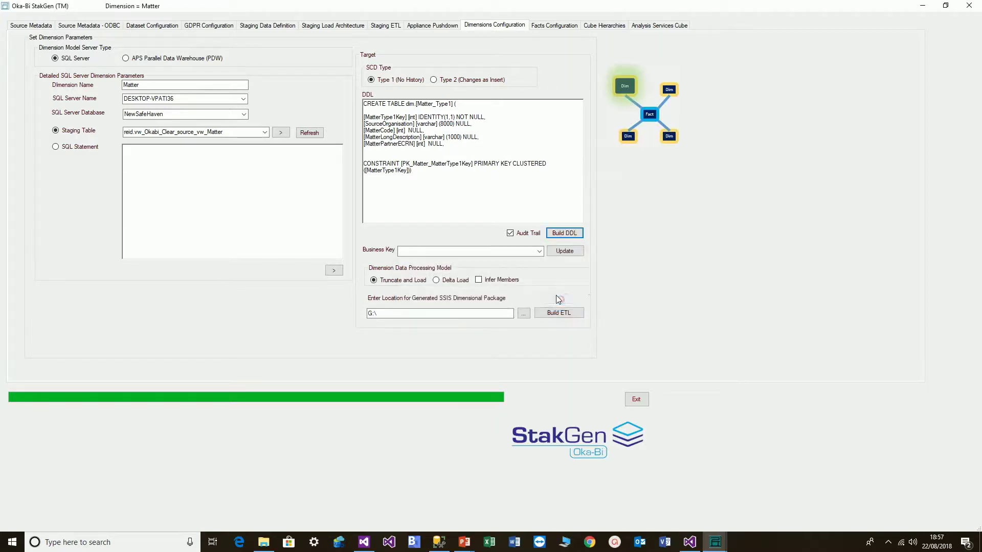
# - Choose MatterCode as the Matter dimension's business key and generate its Truncate and Load SSIS package in G:\
pyautogui.click(539, 251)
pyautogui.click(482, 259)
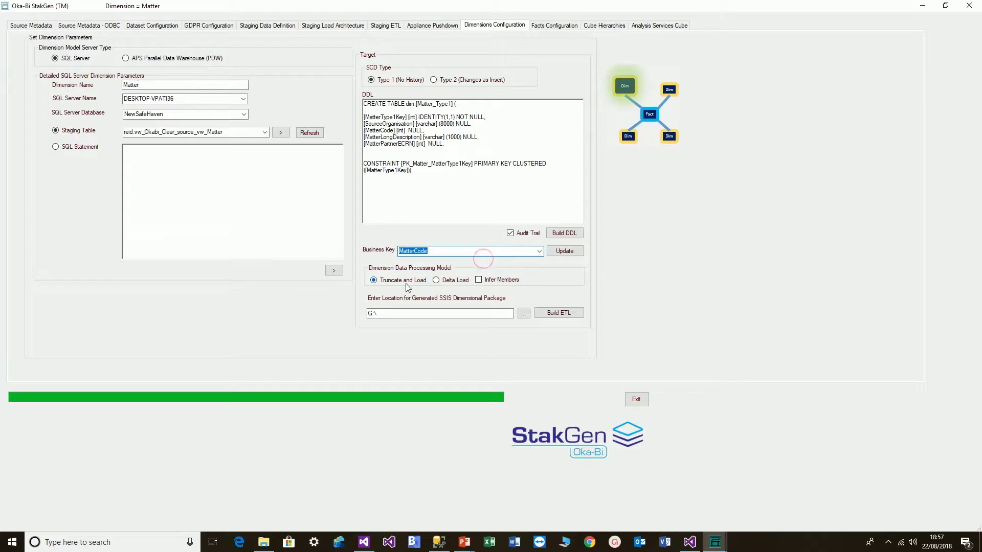
pyautogui.click(563, 313)
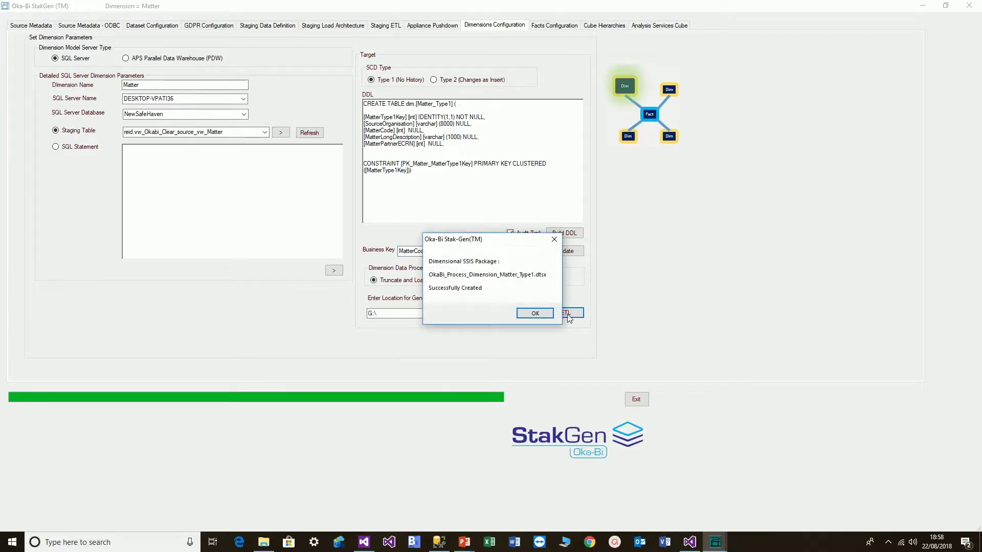
pyautogui.click(541, 313)
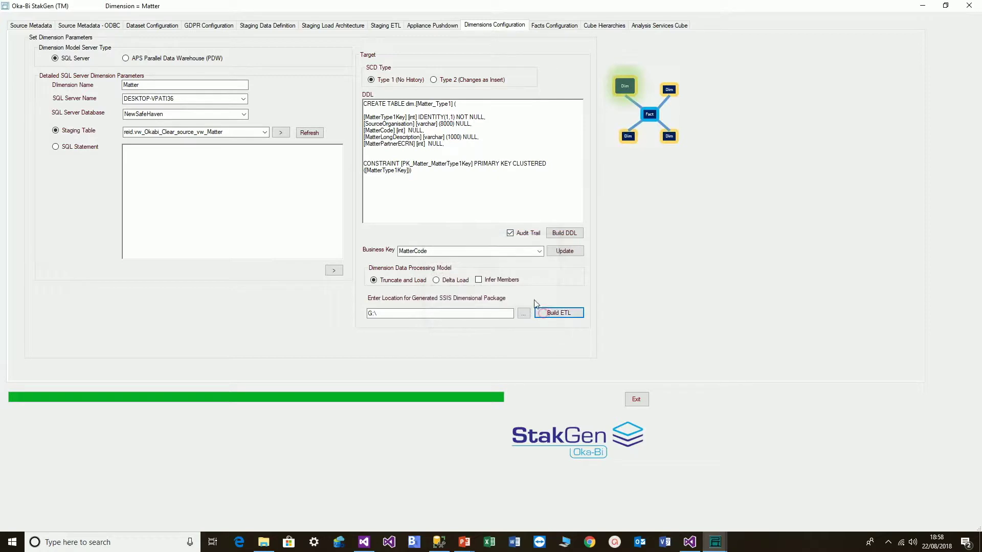
# - Name a new dimension PracticeStream and generate its table definition from the staging view reid.vw_Okabi_Clear_source_vw_PracticeStream
pyautogui.click(265, 132)
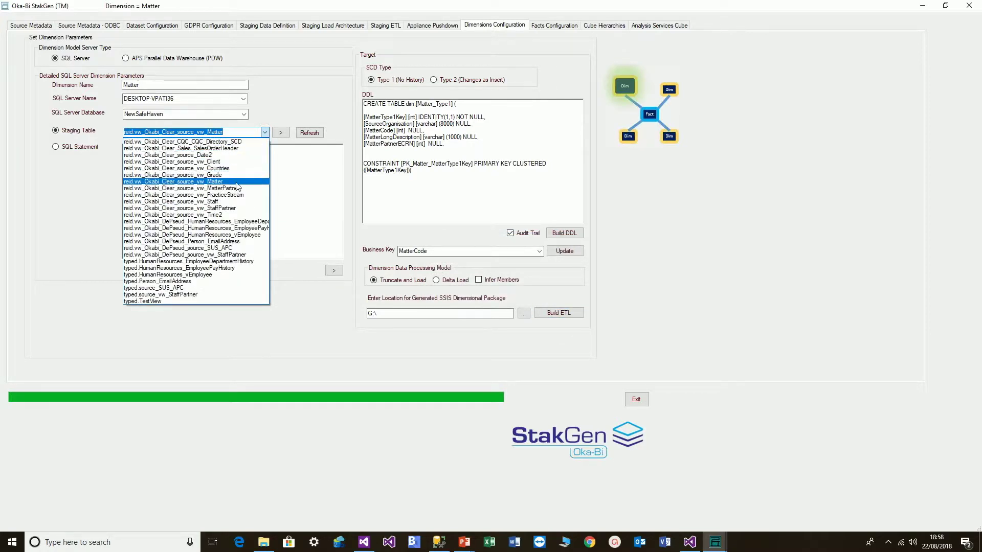
pyautogui.click(228, 195)
pyautogui.moveTo(207, 131); pyautogui.dragTo(248, 134)
pyautogui.hotkey('ctrl', 'c')
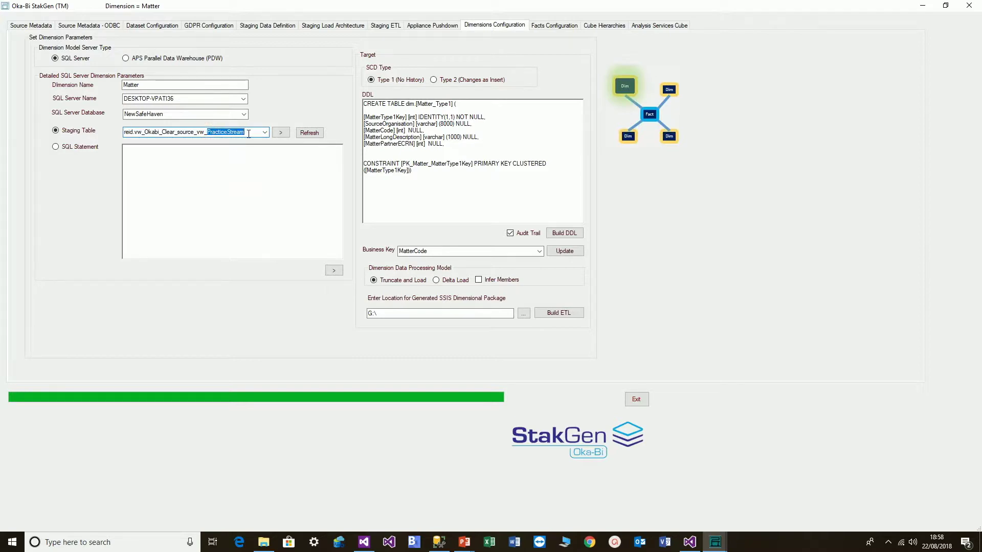
pyautogui.doubleClick(146, 86)
pyautogui.hotkey('ctrl', 'v')
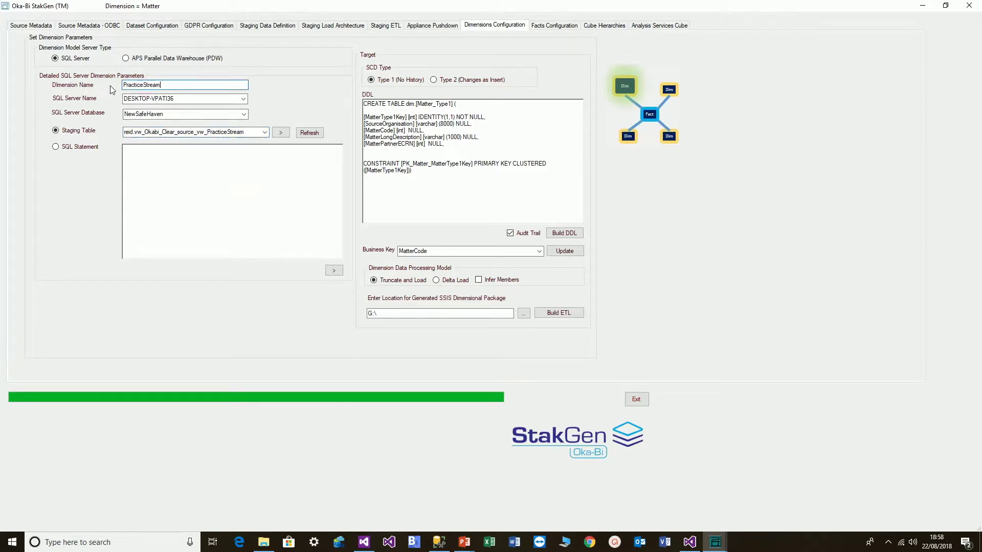
pyautogui.click(281, 133)
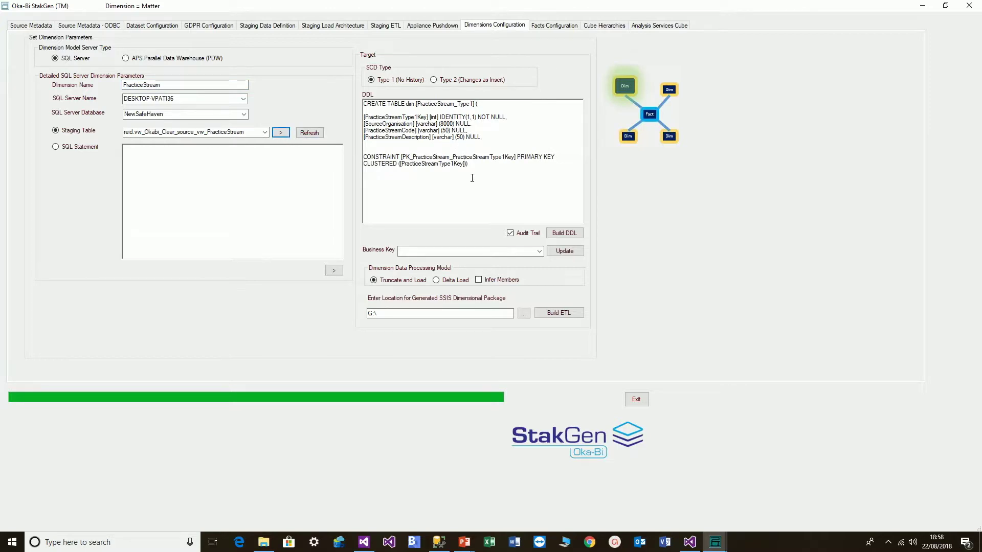
# - Build the Type 1 PracticeStream dimension table from its DDL with the audit trail enabled
pyautogui.click(510, 233)
pyautogui.click(510, 233)
pyautogui.click(565, 234)
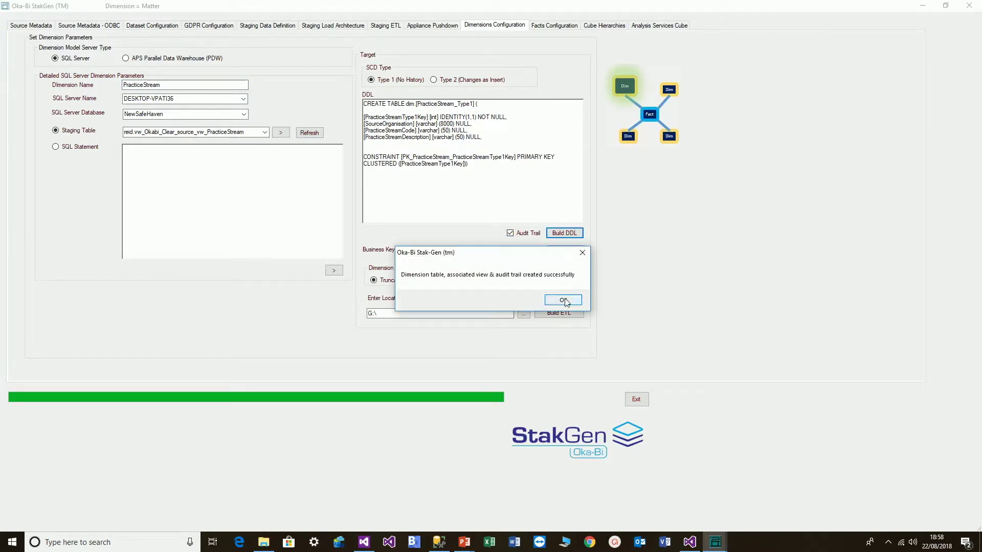
pyautogui.click(564, 299)
# - Set PracticeStreamCode as the PracticeStream dimension's business key and generate its Truncate and Load SSIS package in G:\
pyautogui.click(539, 251)
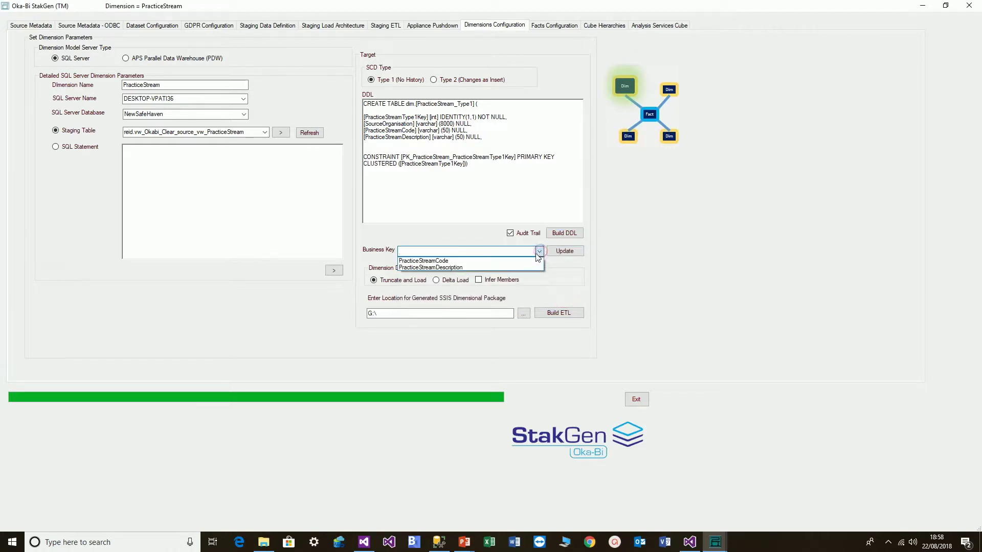
pyautogui.click(523, 262)
pyautogui.click(562, 251)
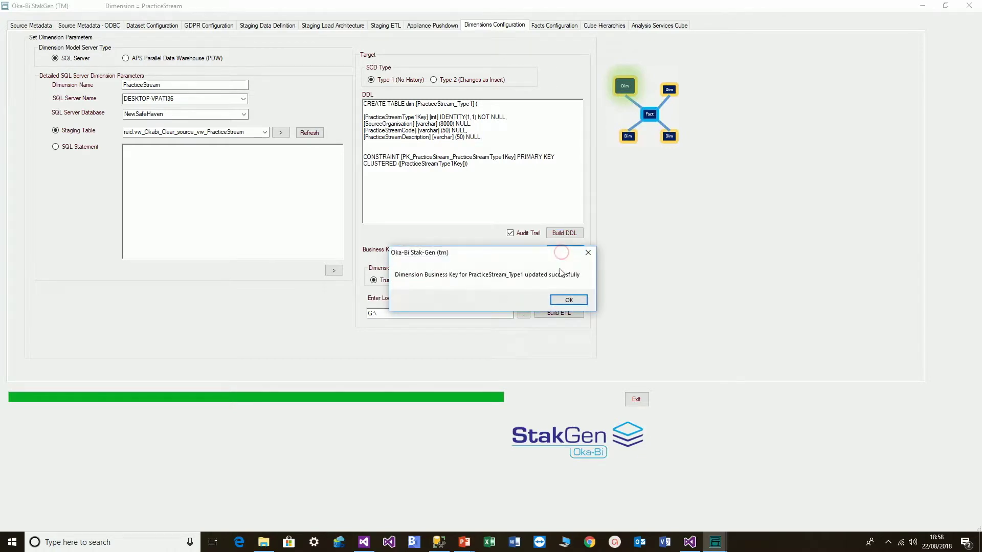
pyautogui.click(567, 300)
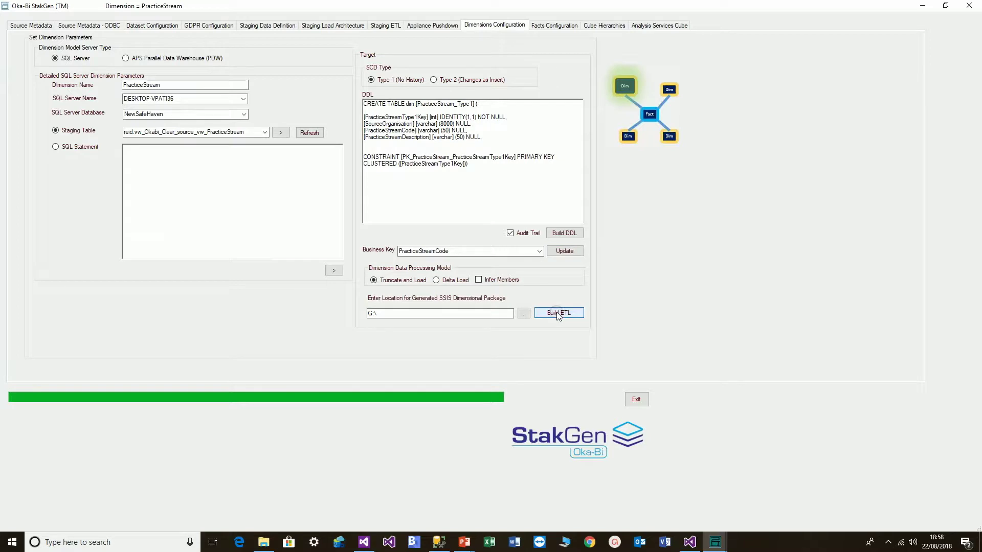
pyautogui.click(558, 313)
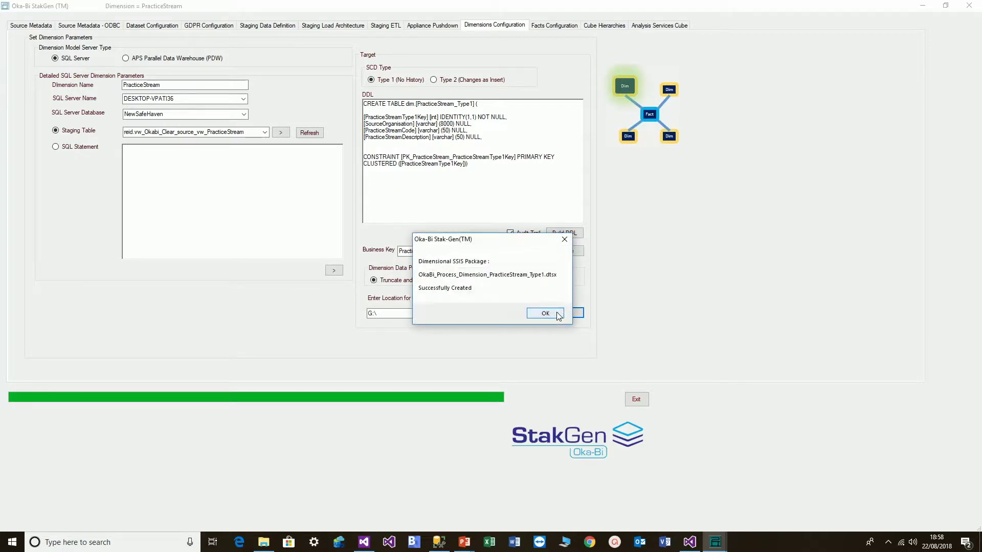
pyautogui.click(538, 313)
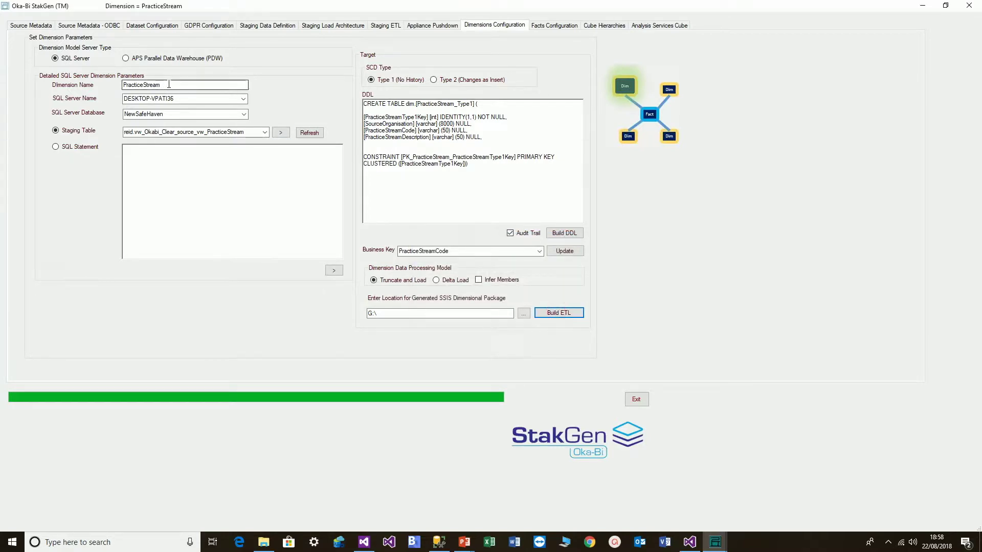
# - Name a new dimension Date and generate its table definition from the staging view reid.vw_Okabi_Clear_source_Date2
pyautogui.moveTo(190, 84); pyautogui.dragTo(99, 86)
pyautogui.write('Date')
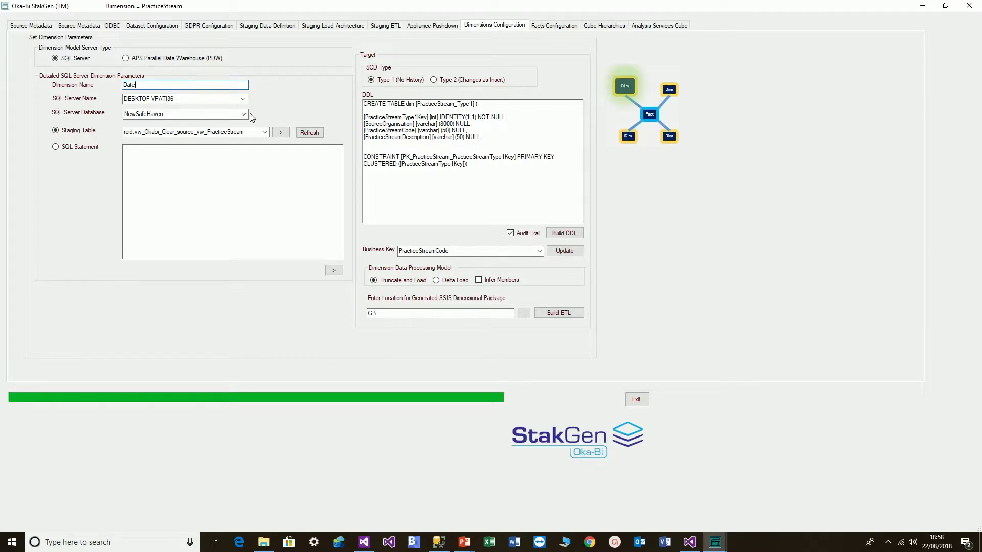
pyautogui.click(264, 132)
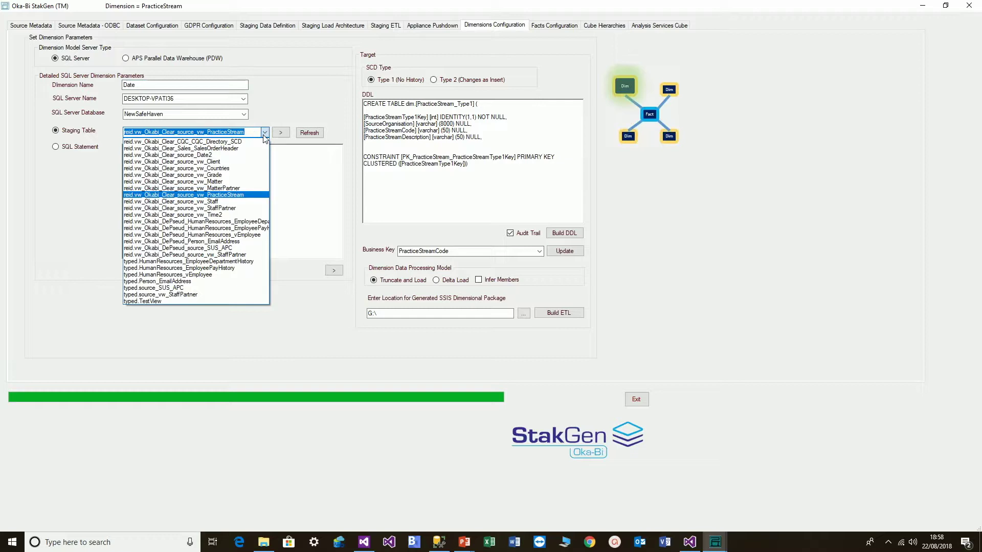
pyautogui.click(205, 155)
pyautogui.click(280, 132)
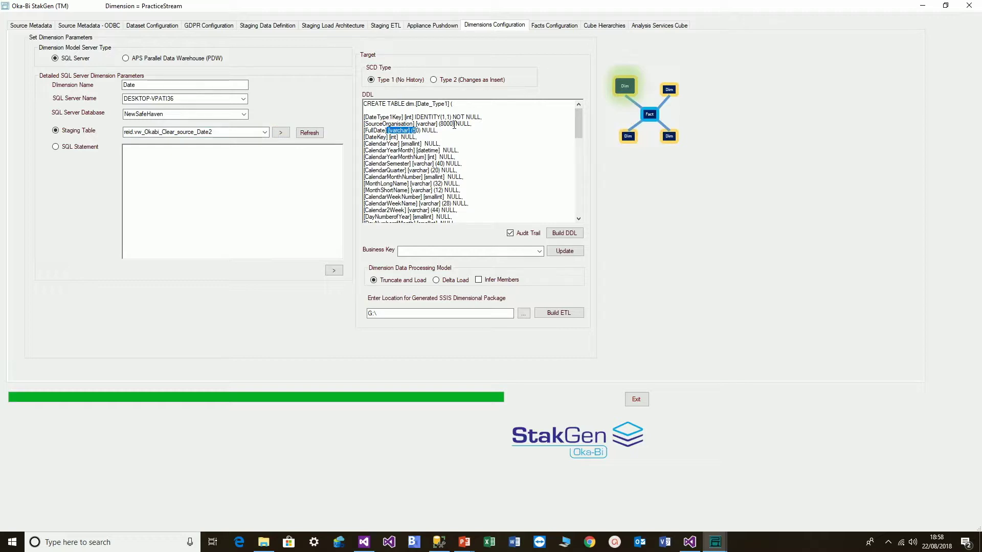
# - Change the FullDate column's data type to date in the DDL and build the Date dimension table with its audit trail
pyautogui.press('Delete')
pyautogui.click(572, 234)
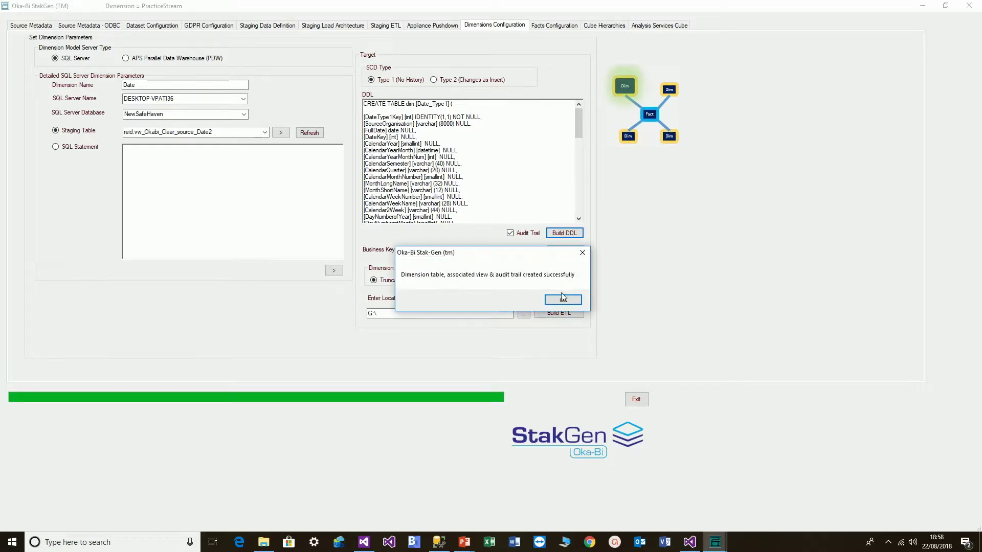
pyautogui.click(557, 303)
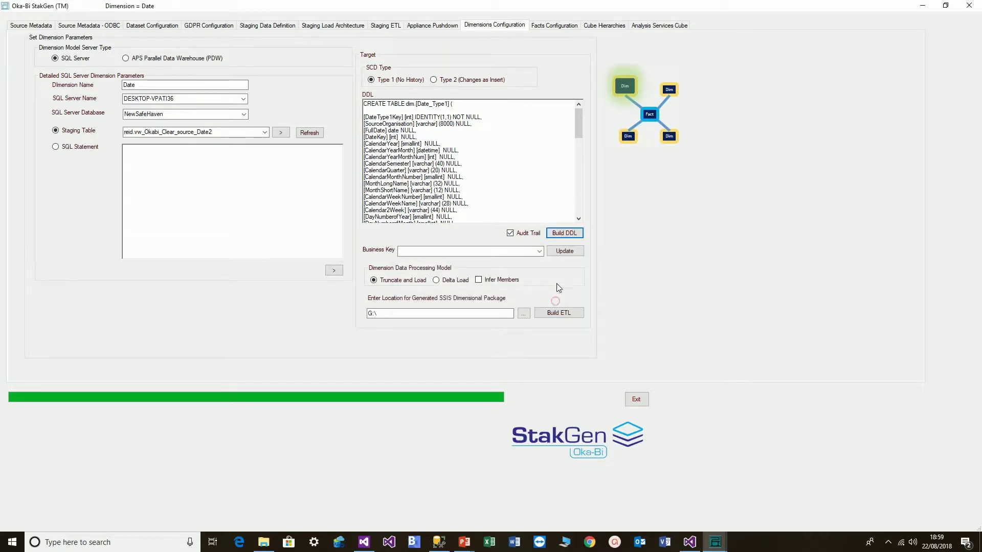
# - Set FullDate as the Date dimension's business key and generate its Truncate and Load SSIS package in G:\
pyautogui.click(539, 251)
pyautogui.click(454, 261)
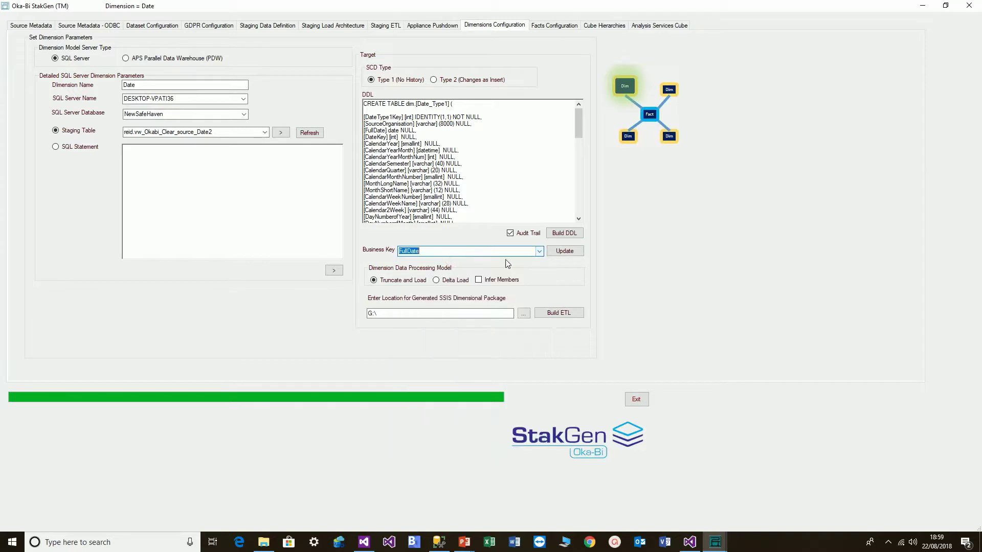
pyautogui.click(566, 252)
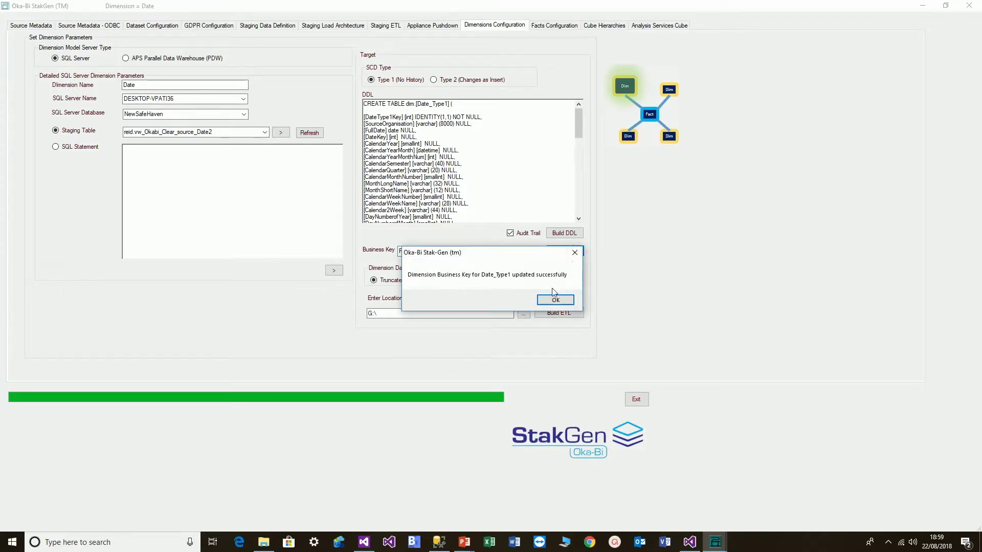
pyautogui.click(551, 301)
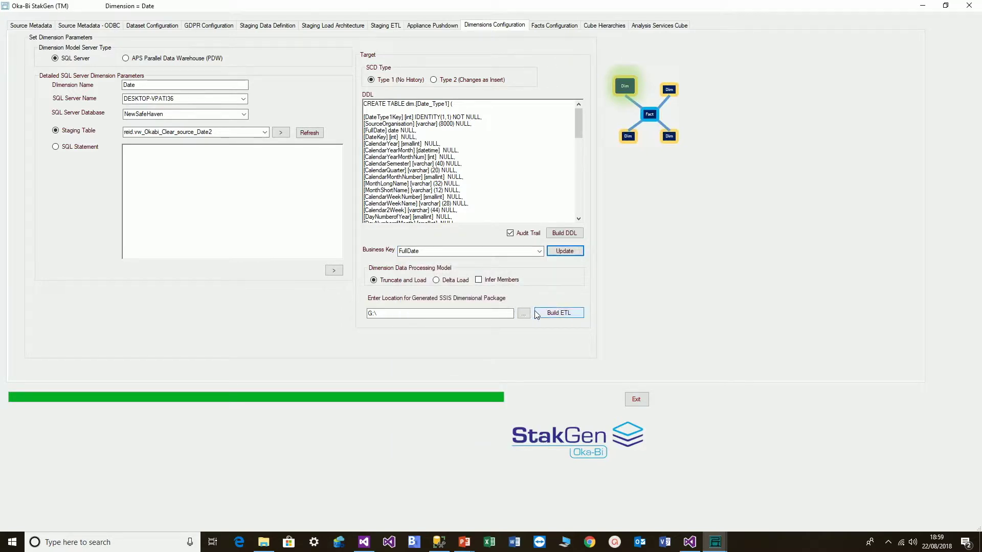
pyautogui.click(553, 313)
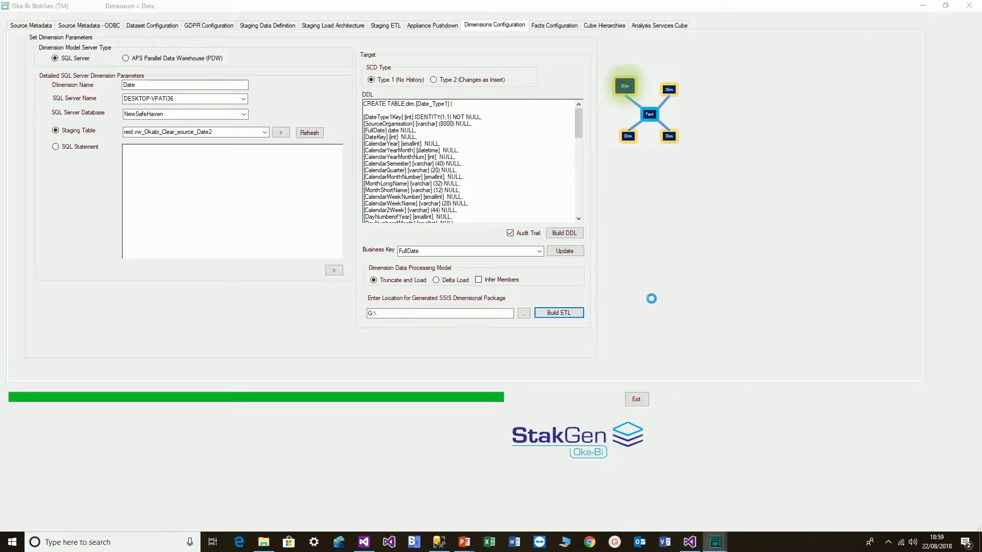
pyautogui.click(533, 314)
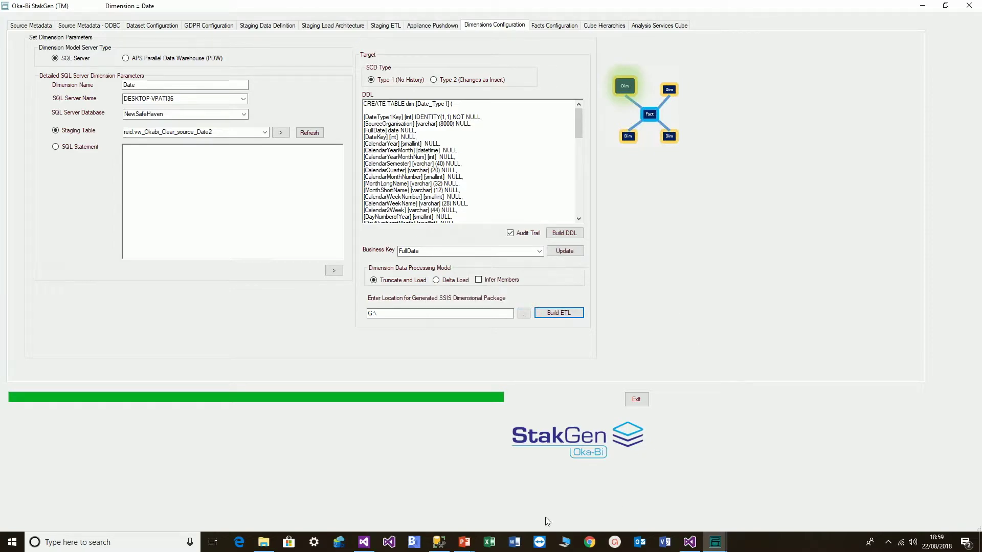
# - Switch to PowerPoint to review the high-level data model around Turnover, and return to StakGen
pyautogui.click(464, 540)
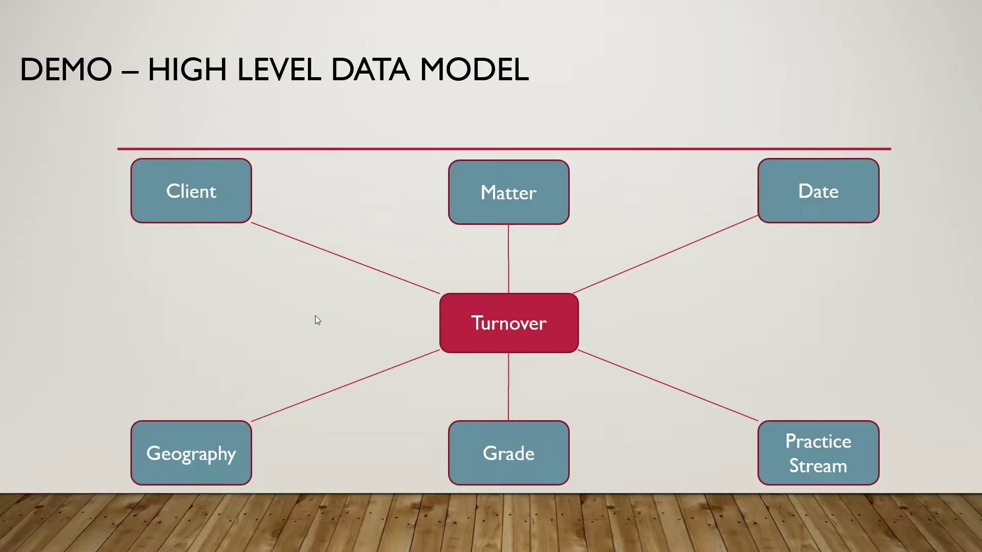
pyautogui.hotkey('alt', 'Tab')
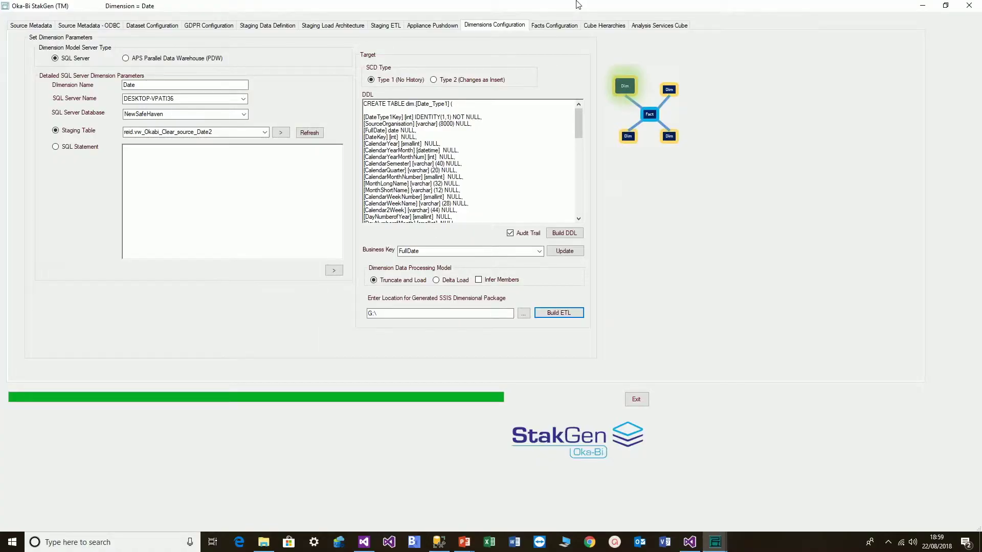
# - Open the fact table configuration and set its source to server DESKTOP-VPATI36 and database NewSafeHaven
pyautogui.click(561, 27)
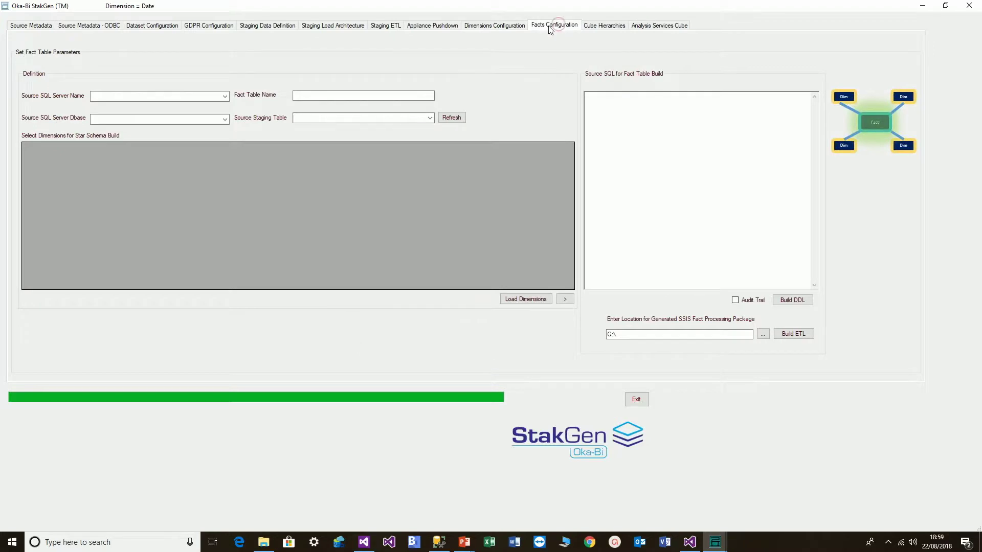
pyautogui.click(225, 97)
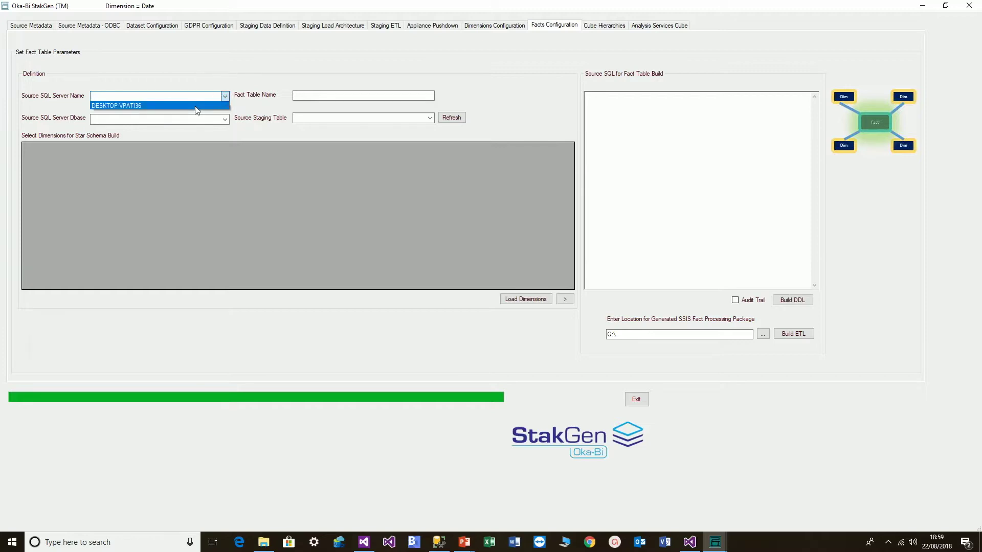
pyautogui.click(194, 105)
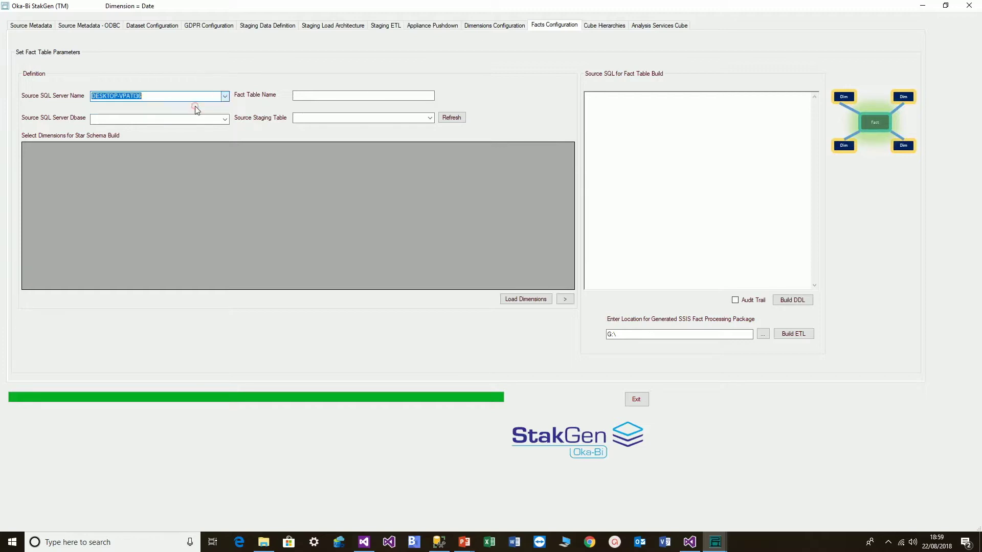
pyautogui.click(225, 119)
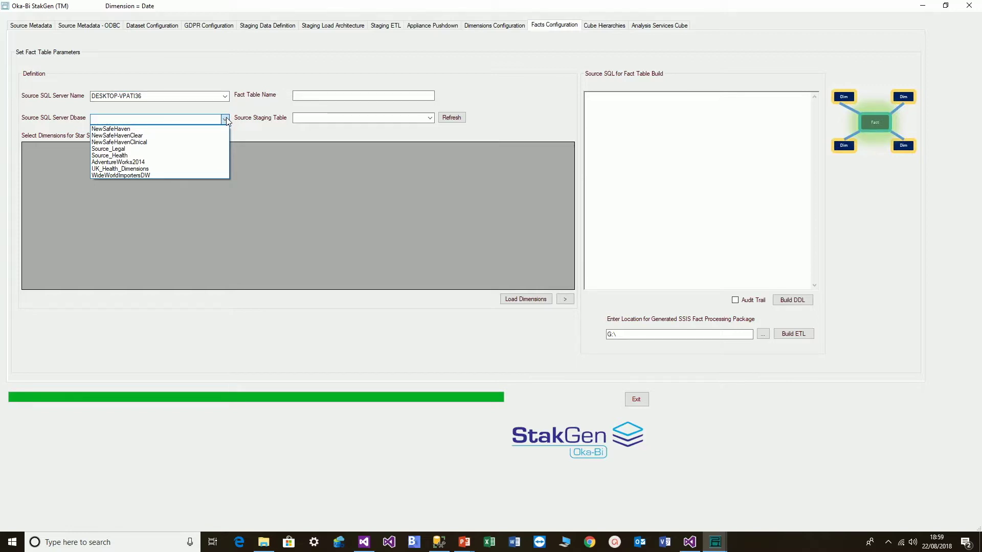
pyautogui.click(119, 129)
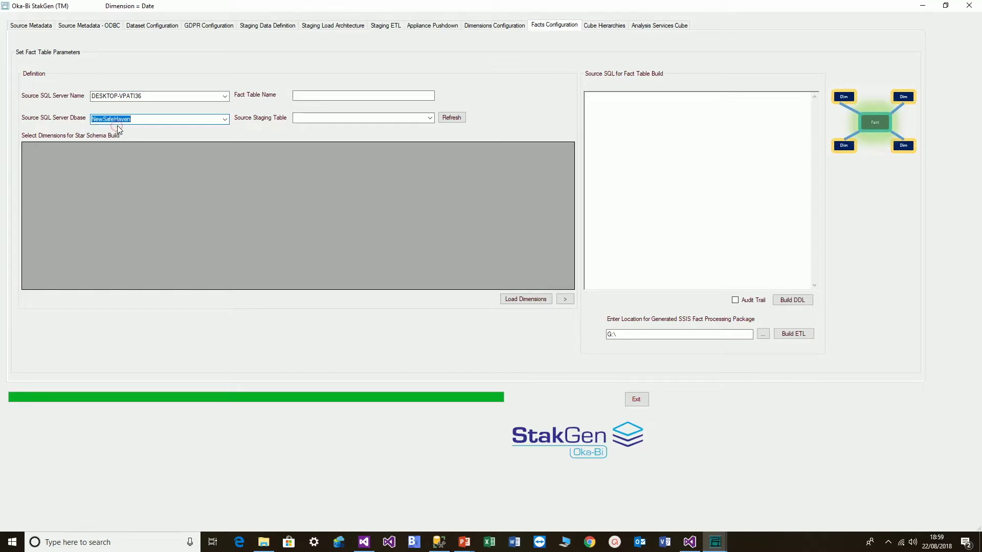
# - Name the fact table Time, source it from reid.vw_Okabi_Clear_source_vw_Time2, and load the available dimensions
pyautogui.click(322, 96)
pyautogui.write('Time')
pyautogui.click(430, 119)
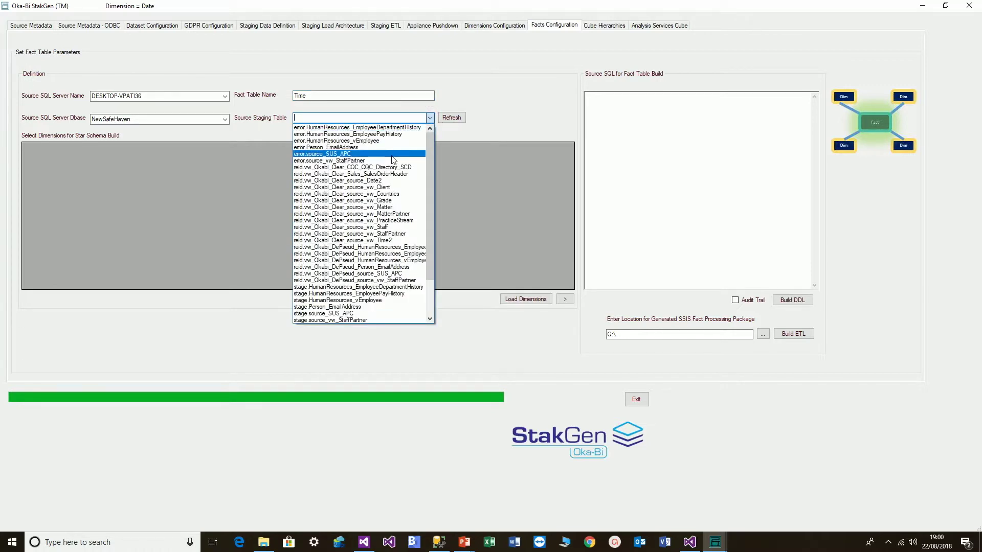
pyautogui.click(382, 241)
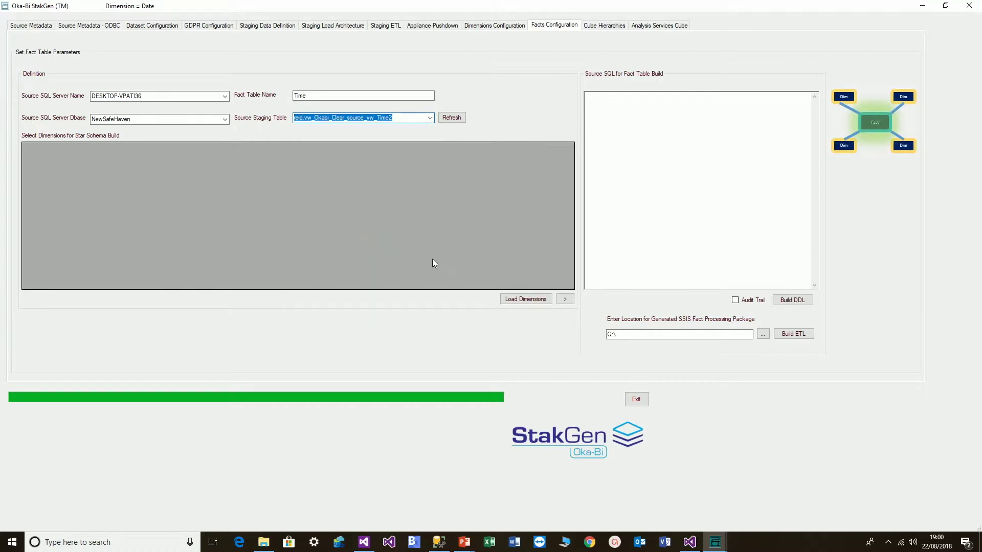
pyautogui.click(515, 302)
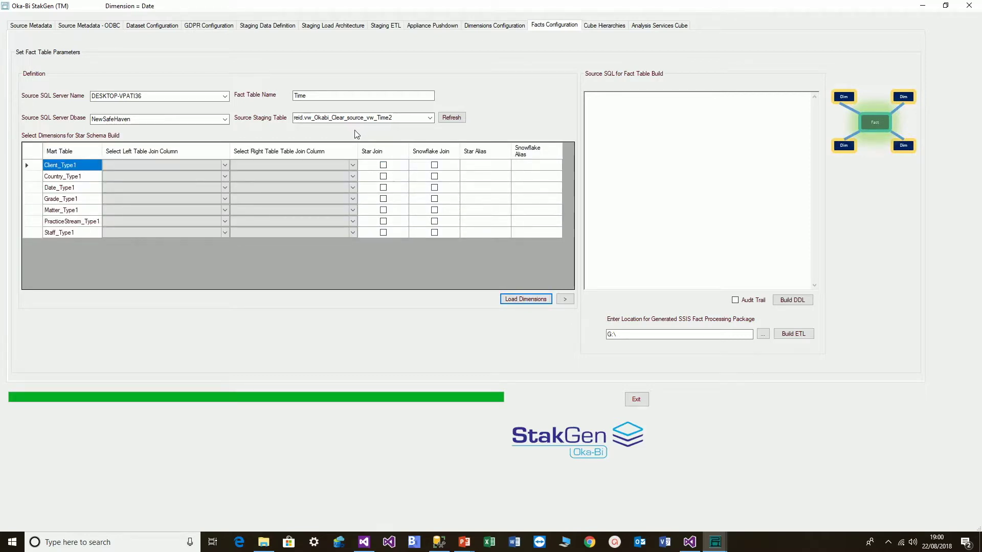
# - Set the left join columns to Time.ClientNumber for Client_Type1 and Time.Country for Country_Type1
pyautogui.click(117, 166)
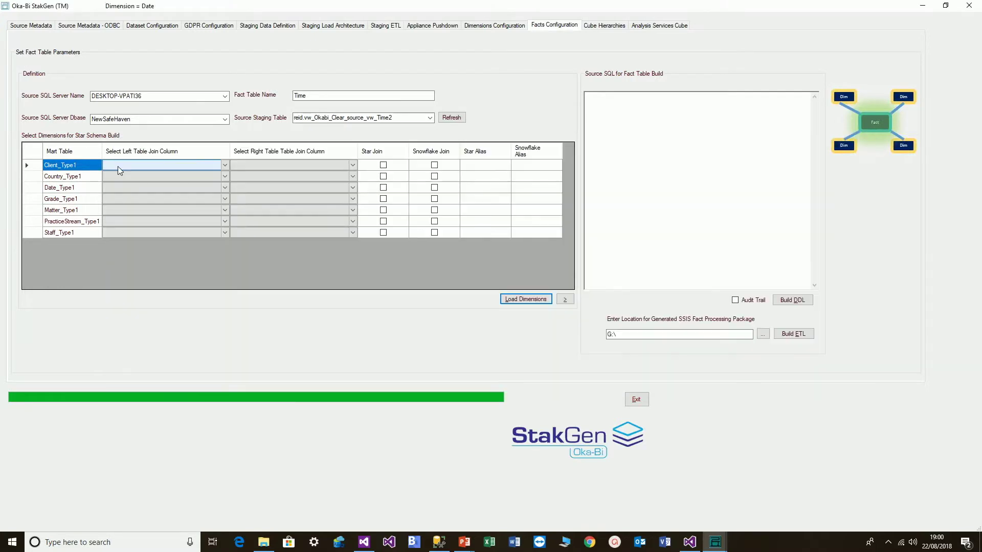
pyautogui.click(225, 165)
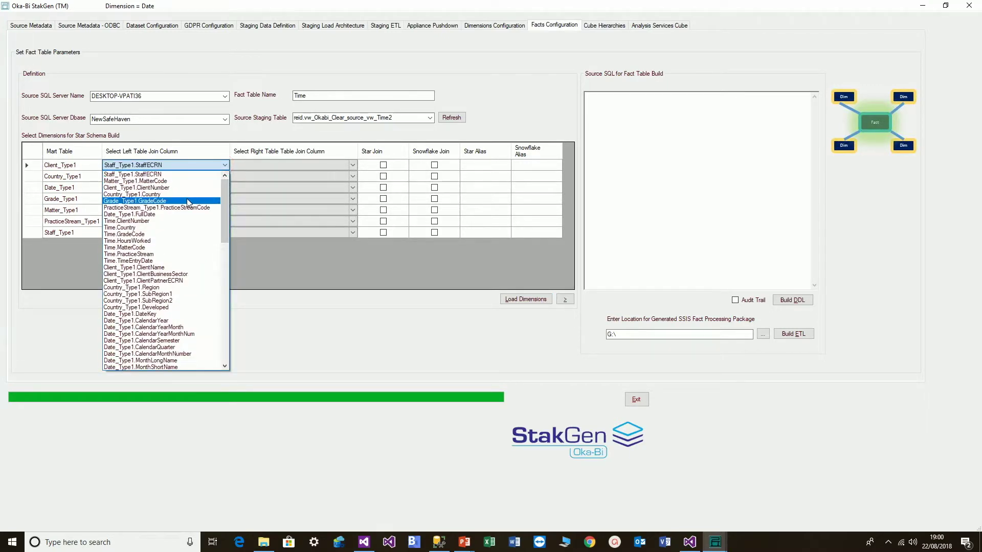
pyautogui.click(174, 222)
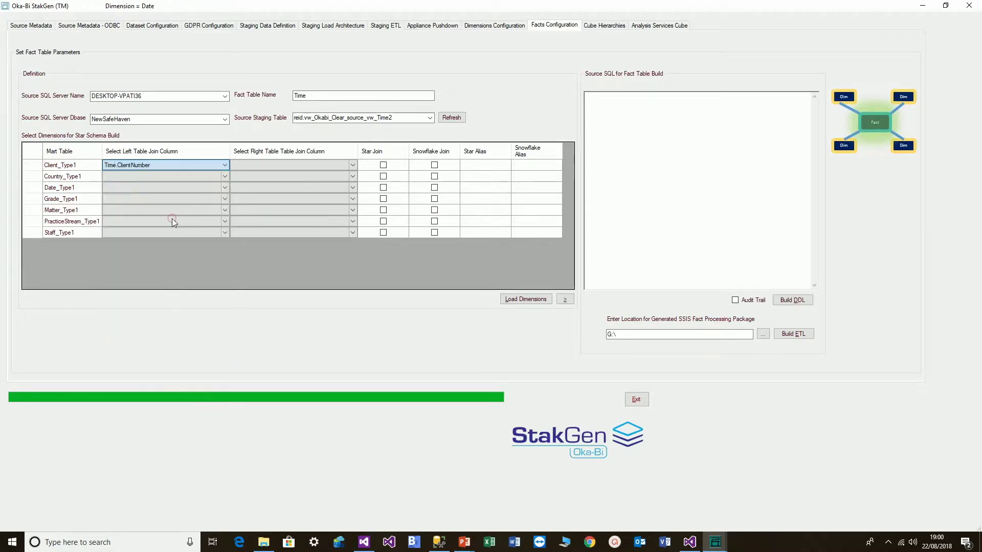
pyautogui.click(225, 174)
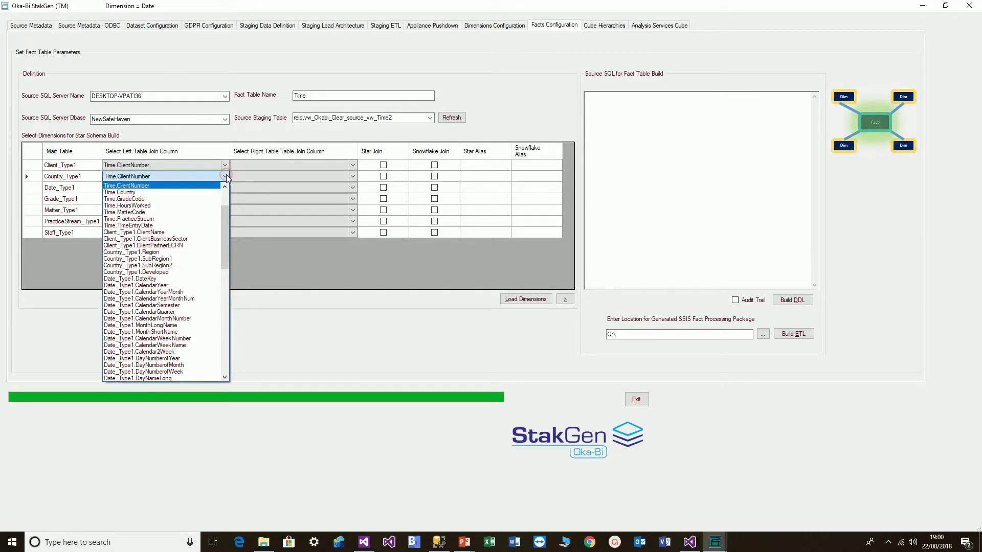
pyautogui.click(180, 192)
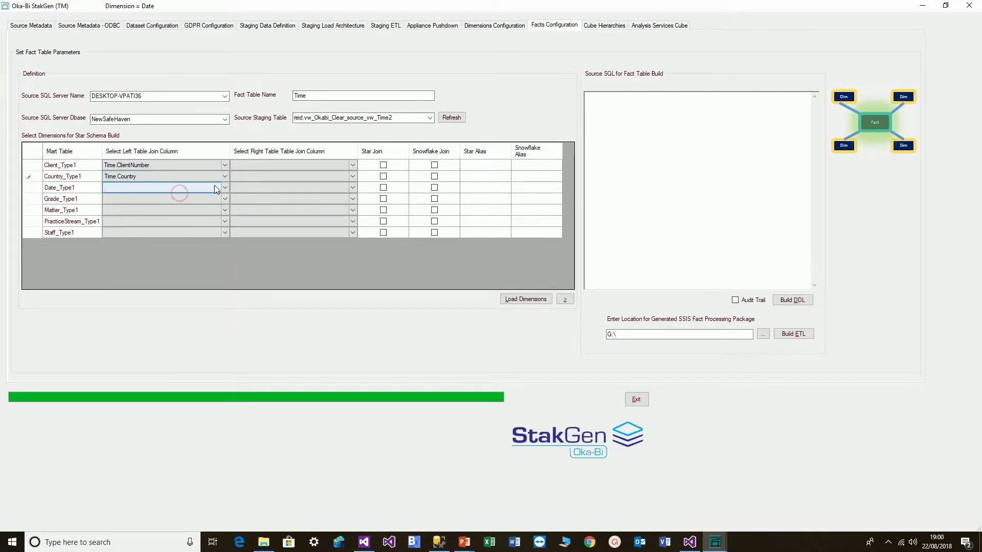
# - Set the left join columns to Time.TimeEntryDate for Date_Type1 and Time.GradeCode for Grade_Type1
pyautogui.click(225, 188)
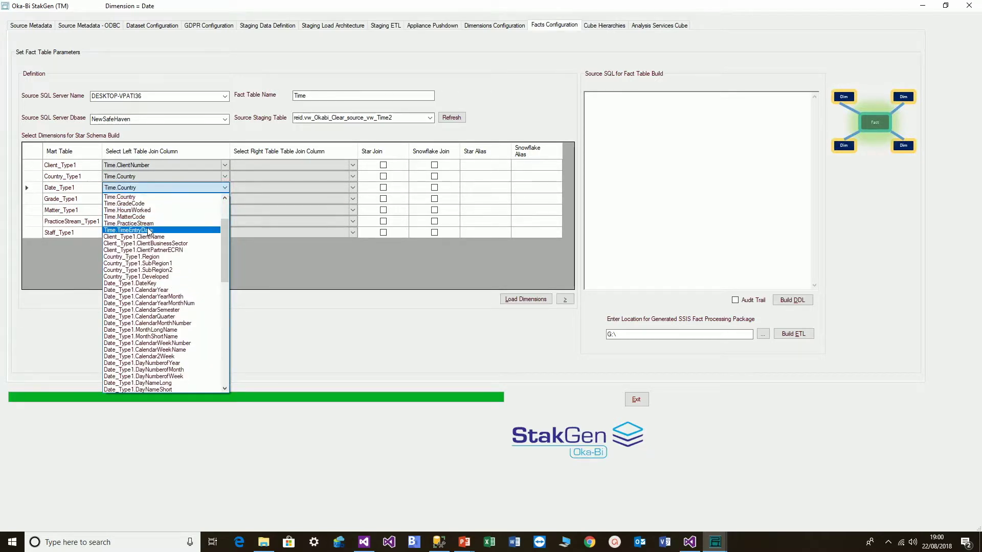
pyautogui.click(148, 230)
pyautogui.click(212, 200)
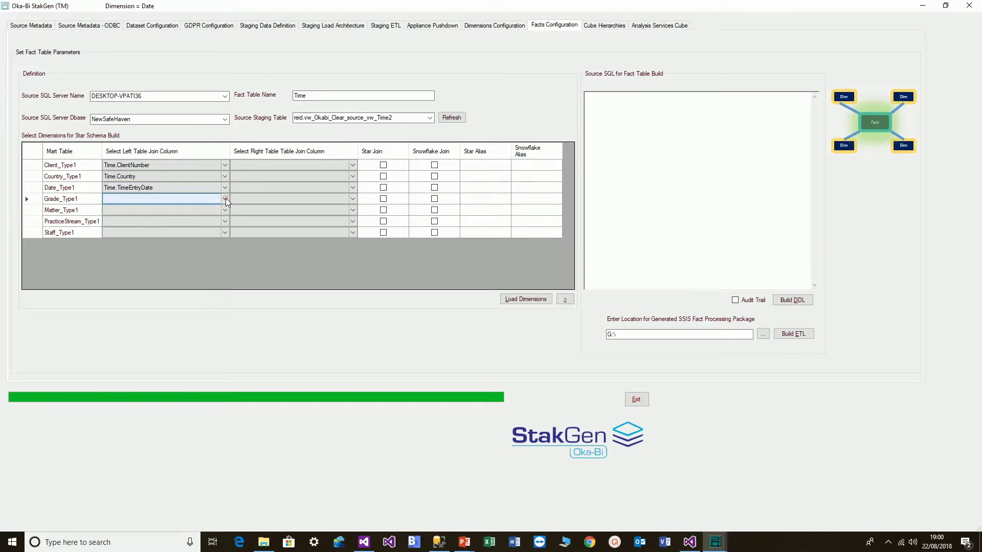
pyautogui.click(225, 200)
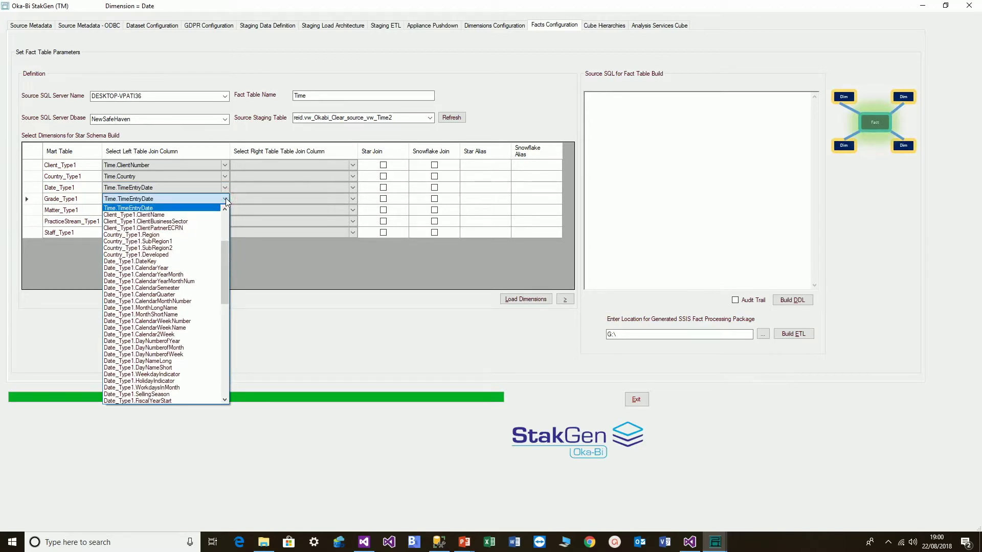
pyautogui.click(226, 206)
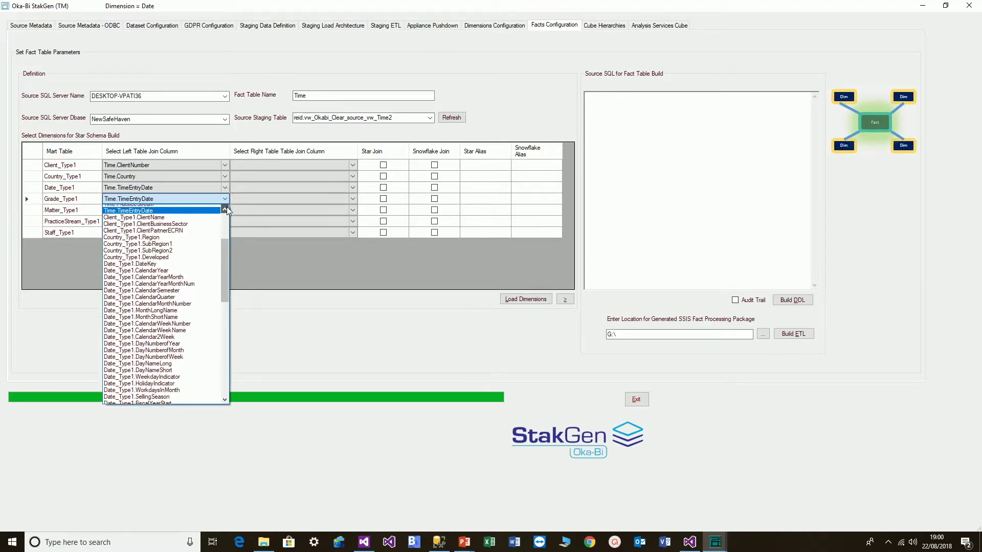
pyautogui.click(217, 208)
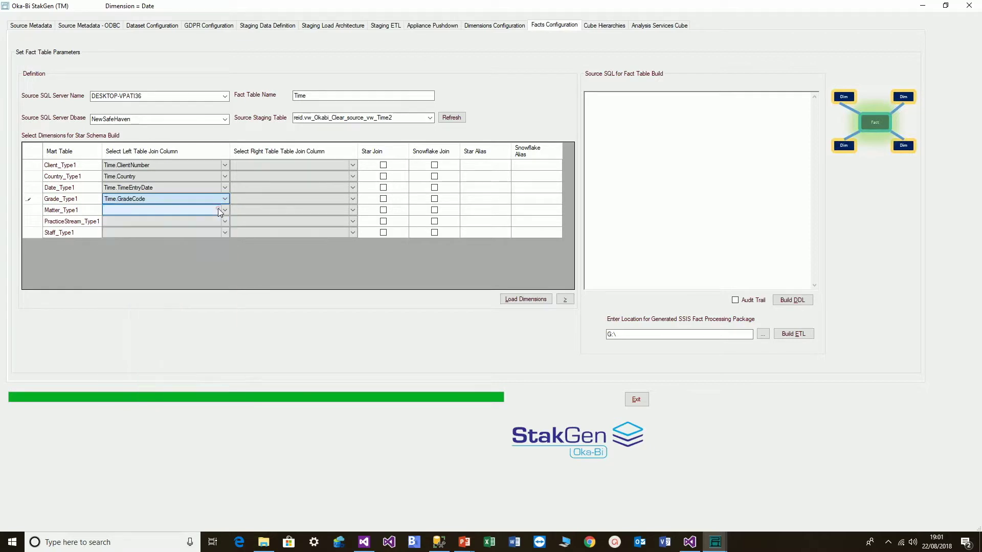
# - Set the left join columns to Time.MatterCode for Matter_Type1 and Time.PracticeStream for PracticeStream_Type1
pyautogui.click(225, 210)
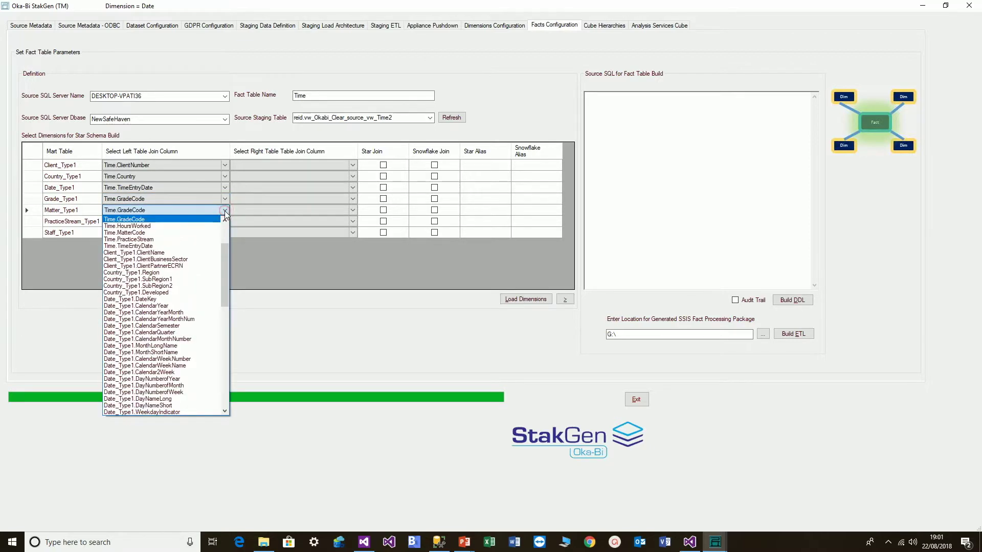
pyautogui.click(226, 219)
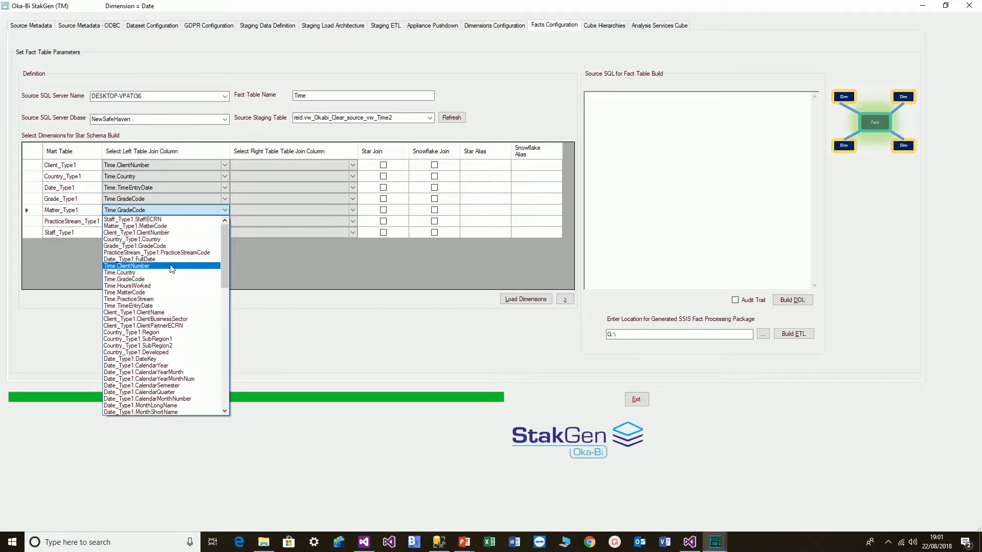
pyautogui.click(143, 295)
pyautogui.click(137, 222)
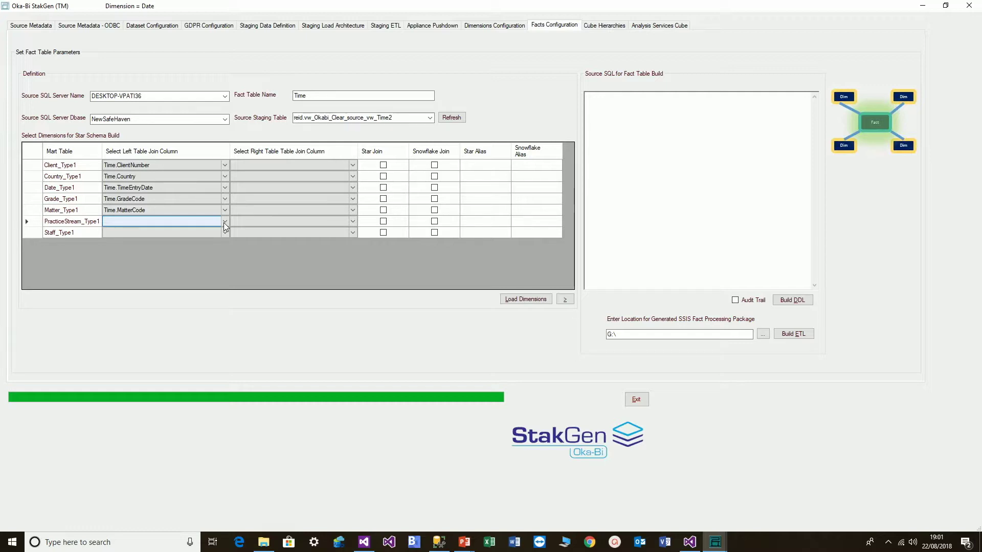
pyautogui.click(223, 223)
pyautogui.click(224, 223)
pyautogui.click(223, 223)
pyautogui.scroll(4, 222, 237)
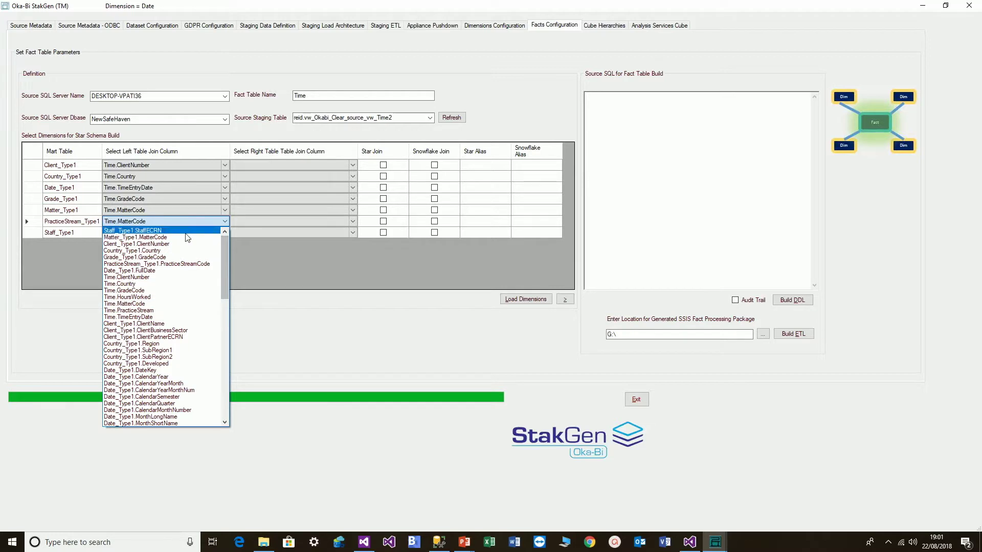
pyautogui.click(141, 310)
# - Set the right table join column of the Client_Type1 dimension to Client_Type1.ClientNumber
pyautogui.click(280, 163)
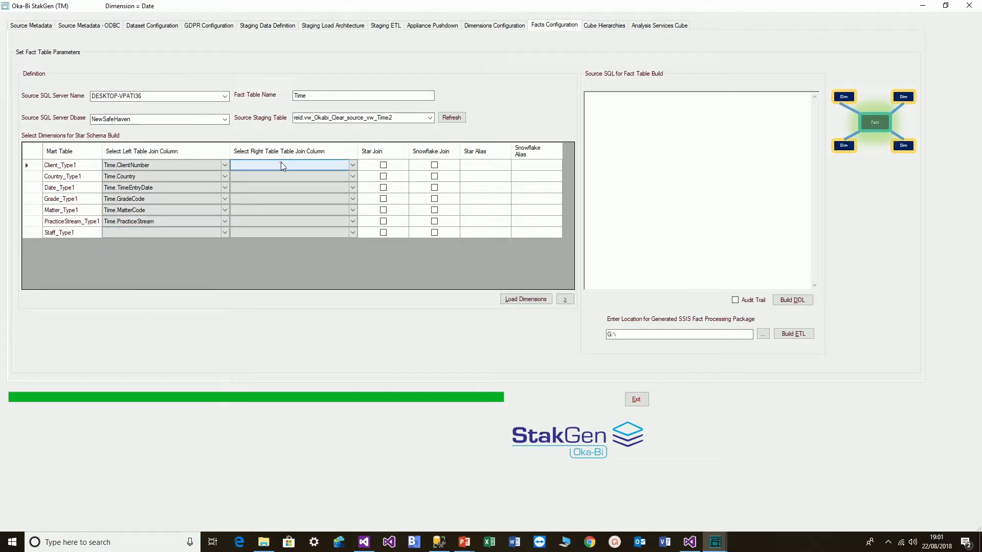
pyautogui.click(352, 166)
pyautogui.click(352, 166)
pyautogui.click(352, 165)
pyautogui.scroll(1, 352, 184)
pyautogui.scroll(3, 353, 181)
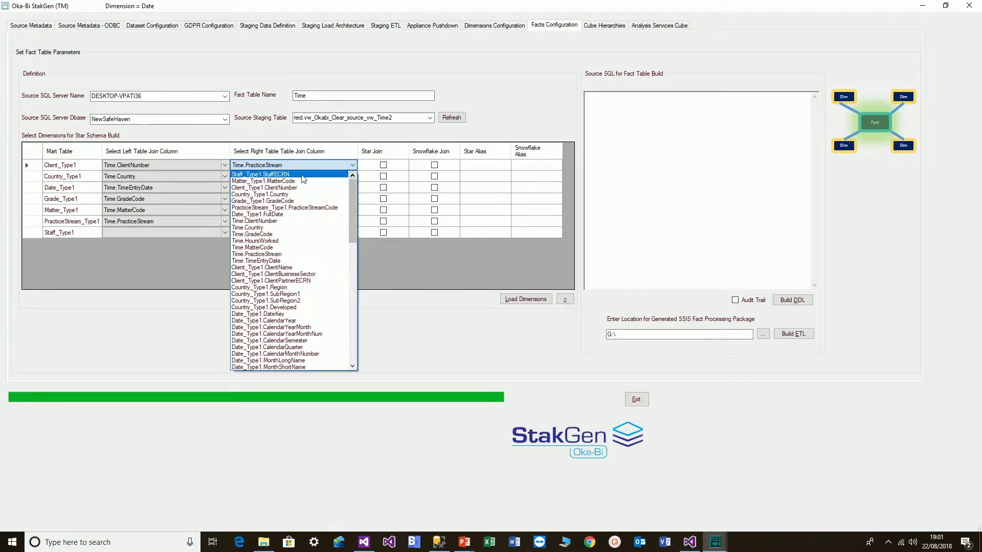
pyautogui.click(261, 188)
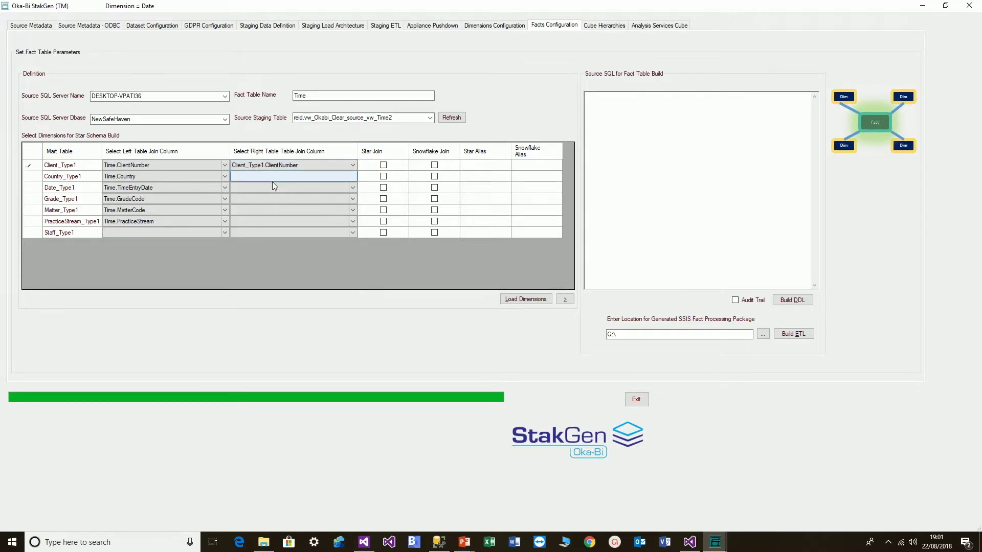
# - Set the right table join column of the Country_Type1 dimension to Country_Type1.Country
pyautogui.click(352, 177)
pyautogui.click(353, 177)
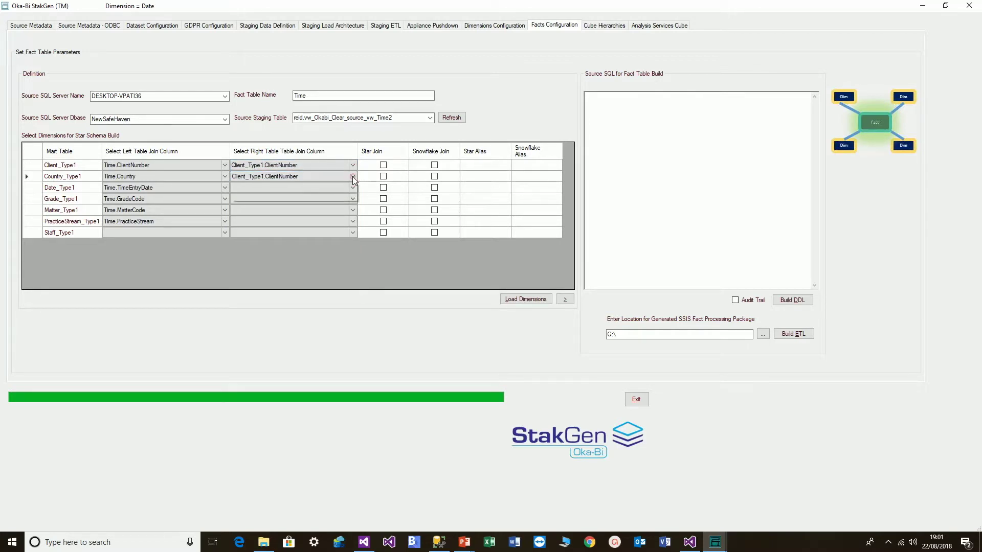
pyautogui.click(352, 187)
pyautogui.click(352, 187)
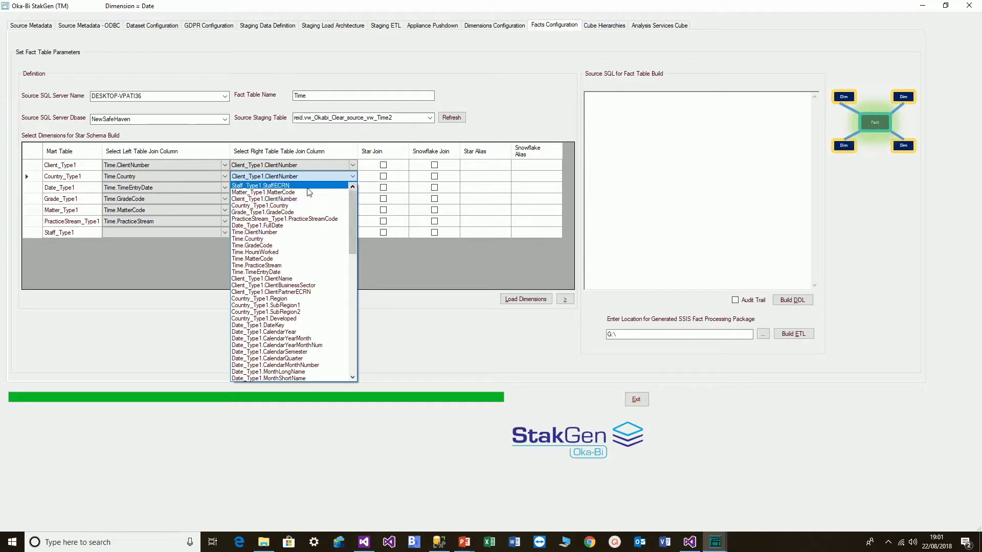
pyautogui.click(280, 206)
# - Set the right join columns to Date_Type1.FullDate for the Date dimension and Grade_Type1.GradeCode for the Grade dimension
pyautogui.click(354, 188)
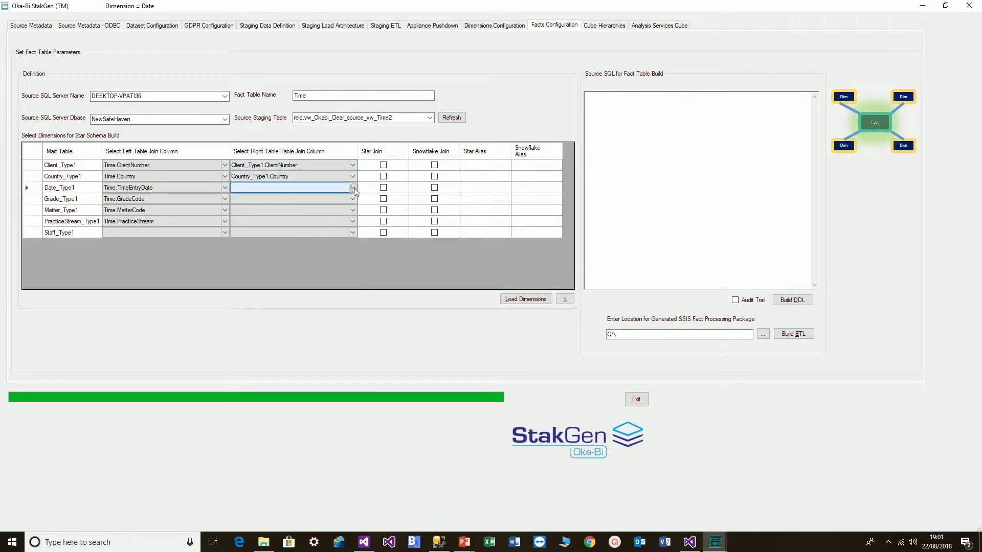
pyautogui.click(354, 188)
pyautogui.scroll(1, 354, 203)
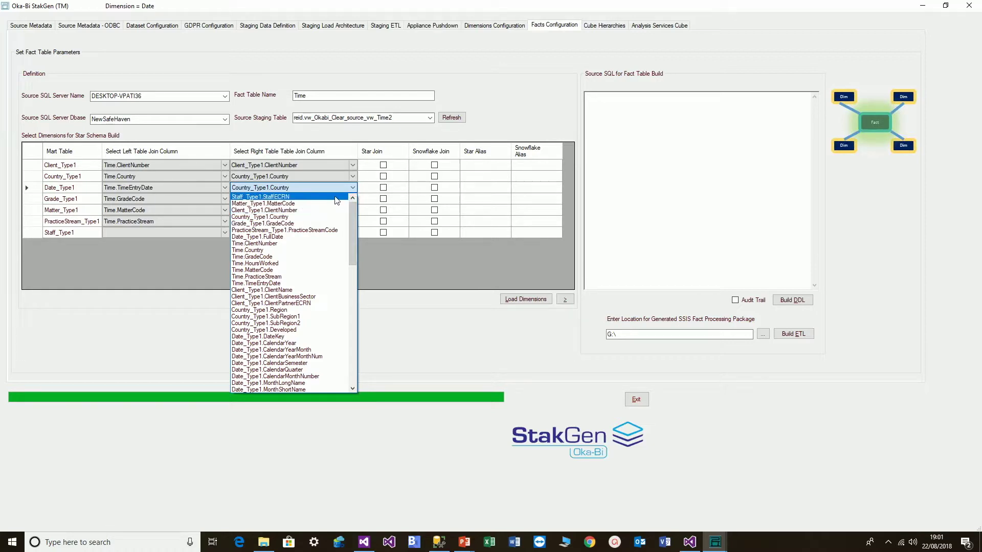
pyautogui.click(286, 236)
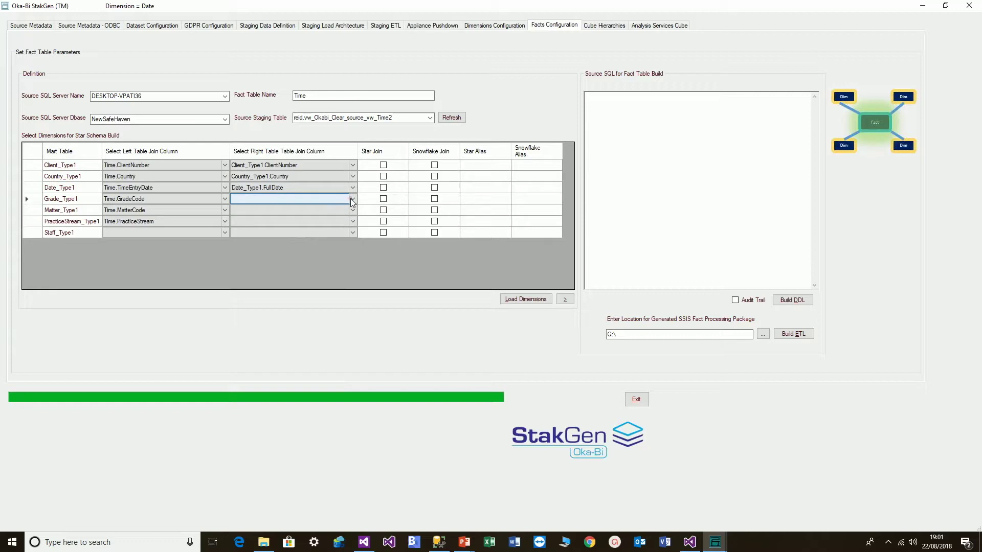
pyautogui.click(352, 200)
pyautogui.click(353, 209)
pyautogui.click(352, 209)
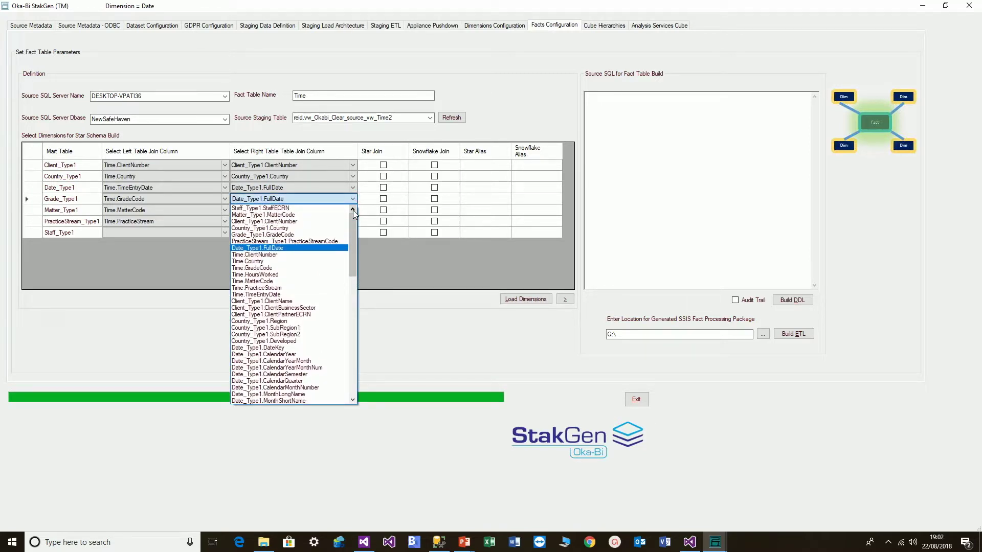
pyautogui.click(277, 235)
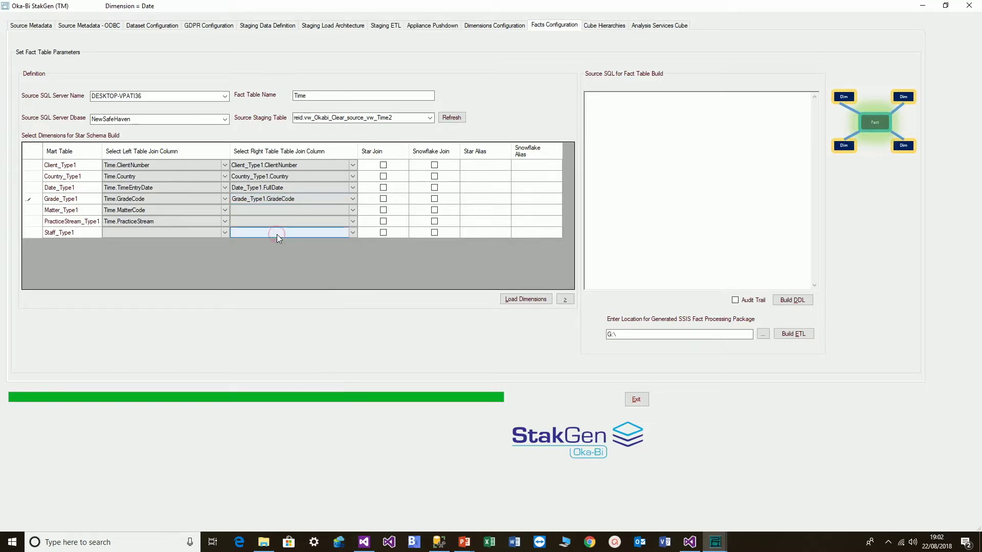
# - Set the right table join column of the Matter_Type1 dimension to Matter_Type1.MatterCode
pyautogui.click(352, 211)
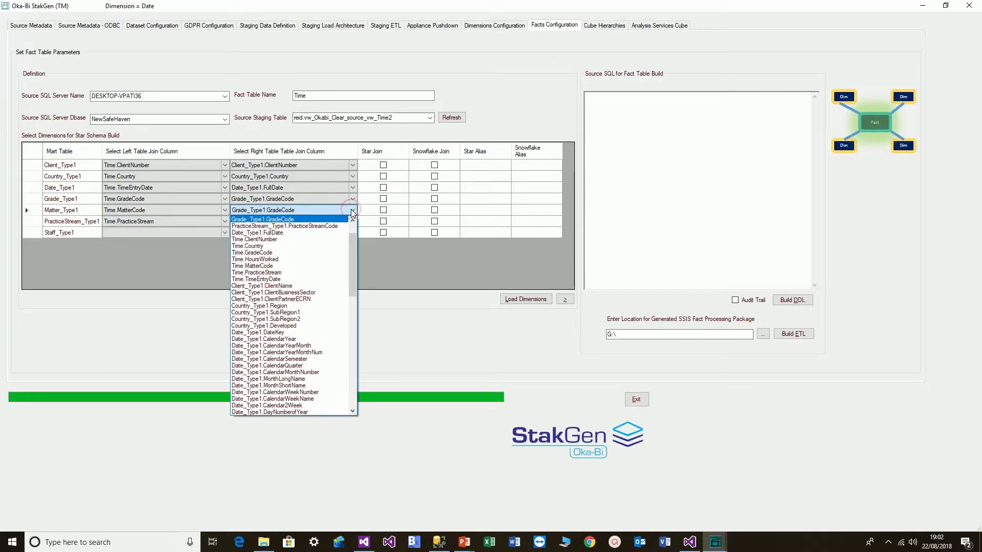
pyautogui.click(352, 219)
pyautogui.click(352, 219)
pyautogui.click(352, 219)
pyautogui.click(352, 220)
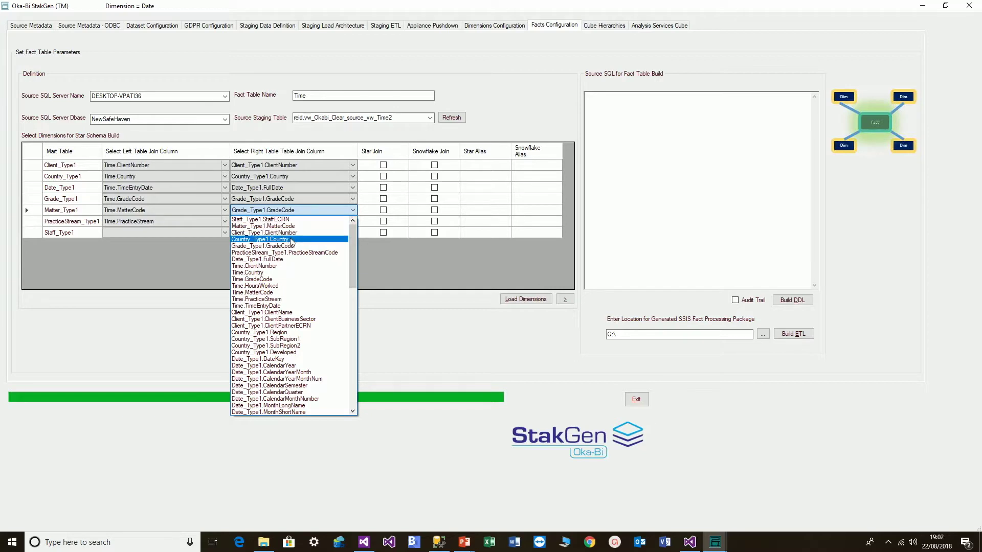
pyautogui.click(287, 227)
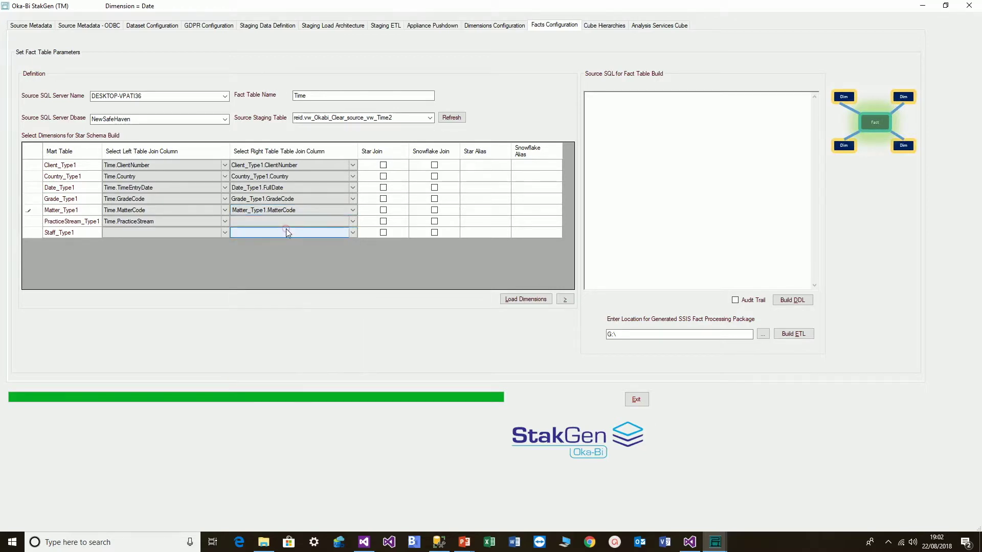
# - Set the PracticeStream_Type1 right join column to PracticeStream_Type1.PracticeStreamCode and enable the star join for every dimension except Staff_Type1
pyautogui.click(352, 221)
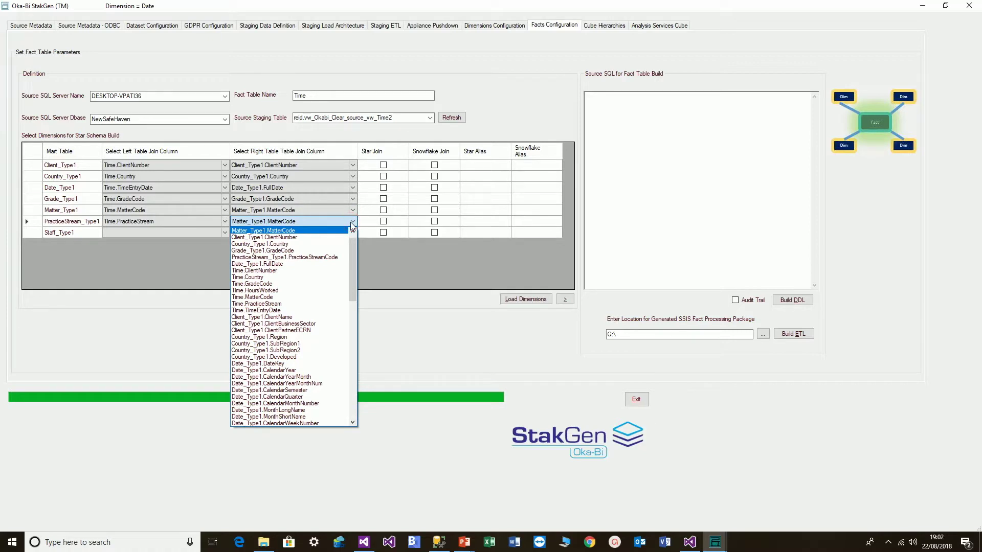
pyautogui.click(286, 257)
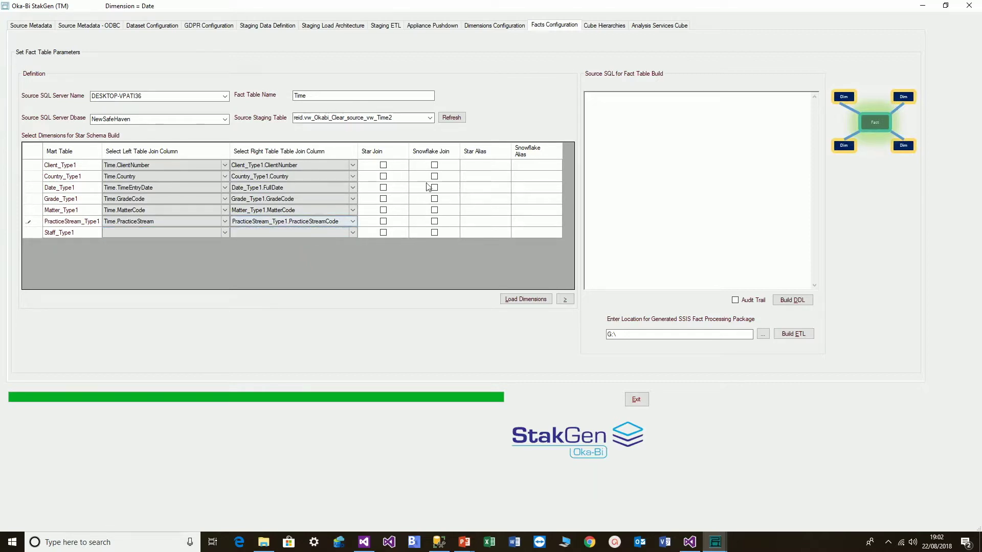
pyautogui.click(383, 166)
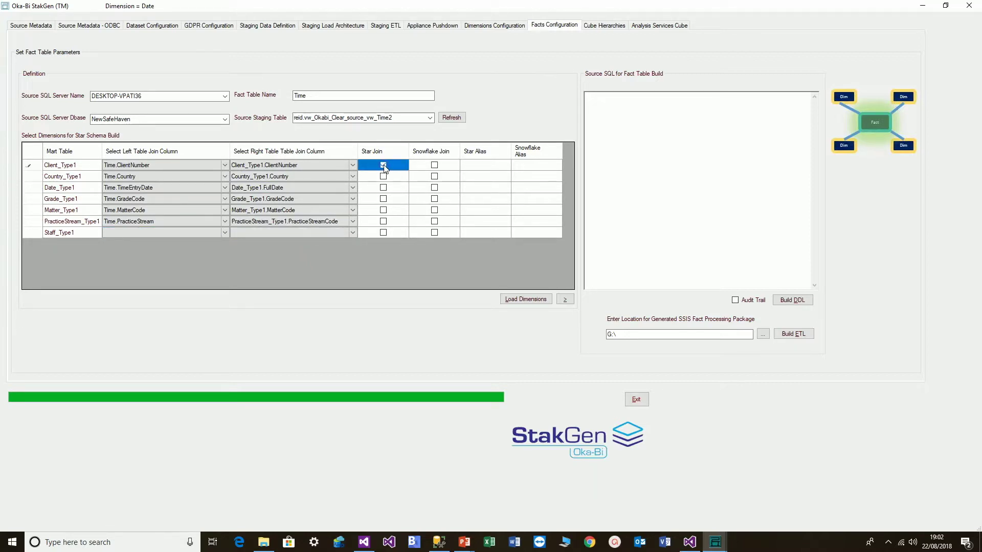
pyautogui.click(382, 177)
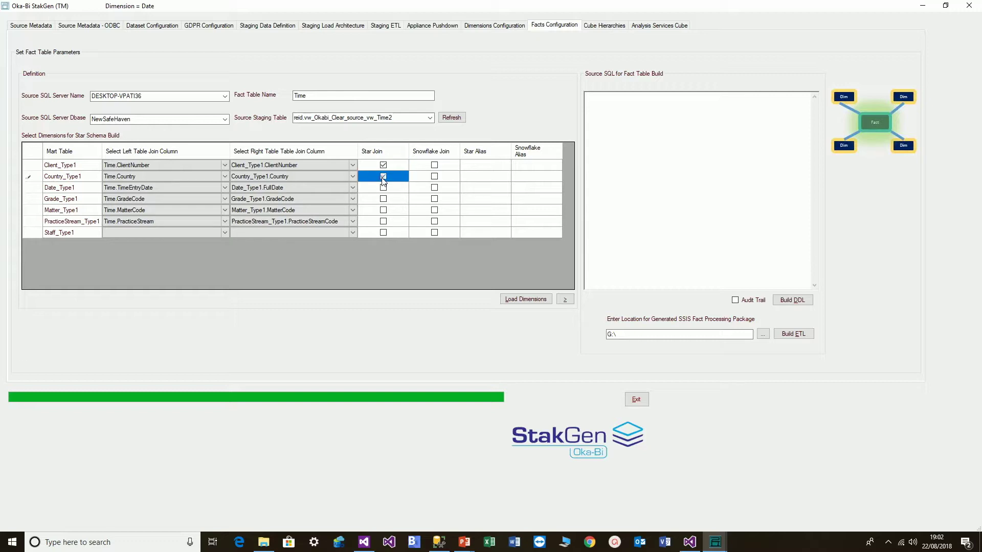
pyautogui.click(383, 188)
pyautogui.click(383, 199)
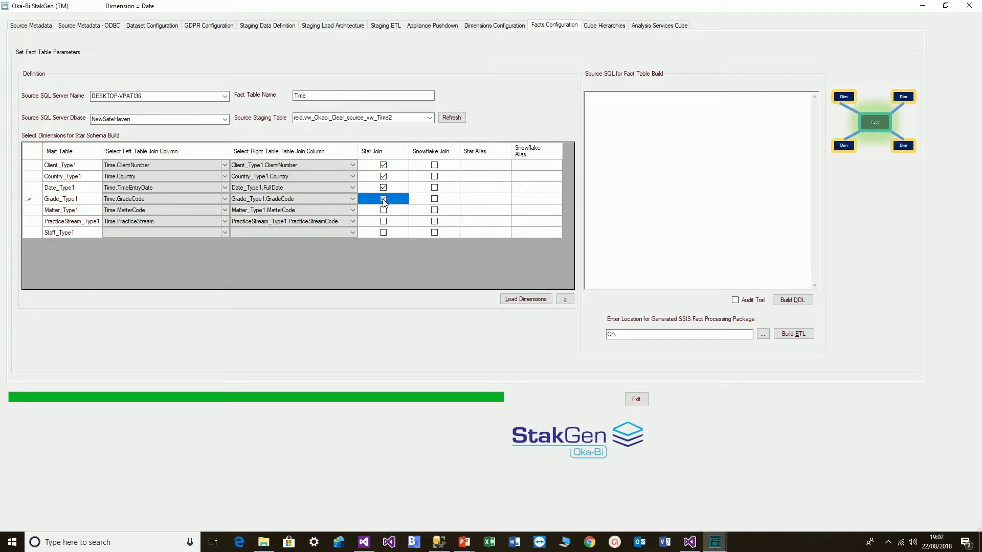
pyautogui.click(383, 210)
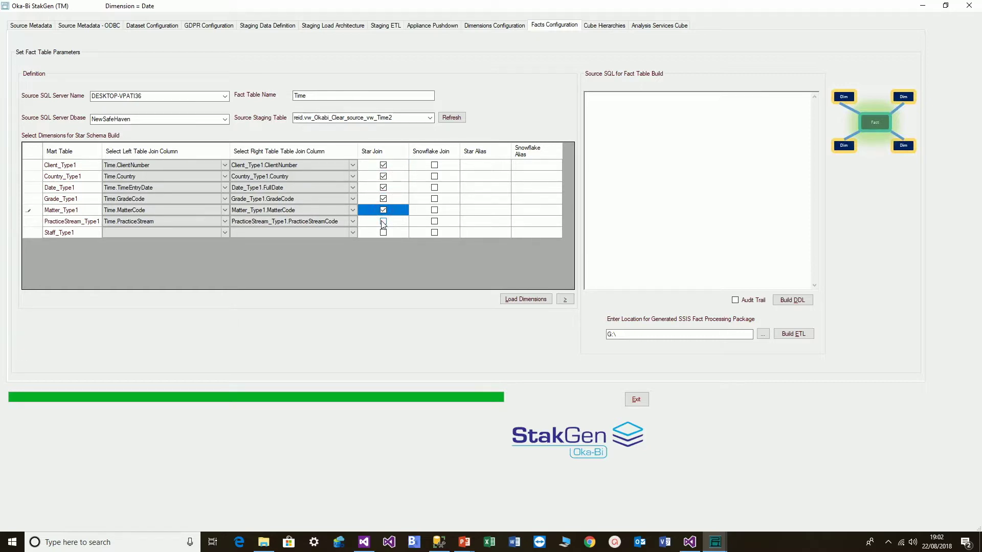
pyautogui.click(383, 222)
# - Set the star aliases to c for Client_Type1, ct for Country_Type1 and dt for Date_Type1
pyautogui.click(483, 167)
pyautogui.click(484, 168)
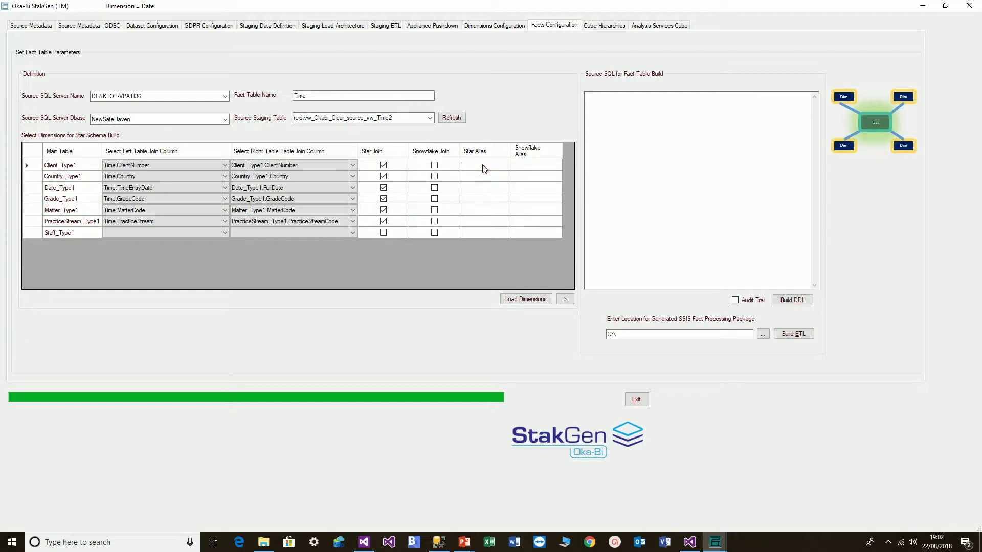
pyautogui.write('c')
pyautogui.click(479, 177)
pyautogui.click(480, 176)
pyautogui.write('c')
pyautogui.click(475, 188)
pyautogui.click(475, 188)
pyautogui.write('dt')
# - Set the star aliases to g for Grade_Type1, m for Matter_Type1 and p for PracticeStream_Type1
pyautogui.click(473, 199)
pyautogui.click(472, 200)
pyautogui.write('g')
pyautogui.click(470, 207)
pyautogui.click(470, 206)
pyautogui.write('m')
pyautogui.click(467, 222)
pyautogui.click(468, 223)
pyautogui.click(476, 234)
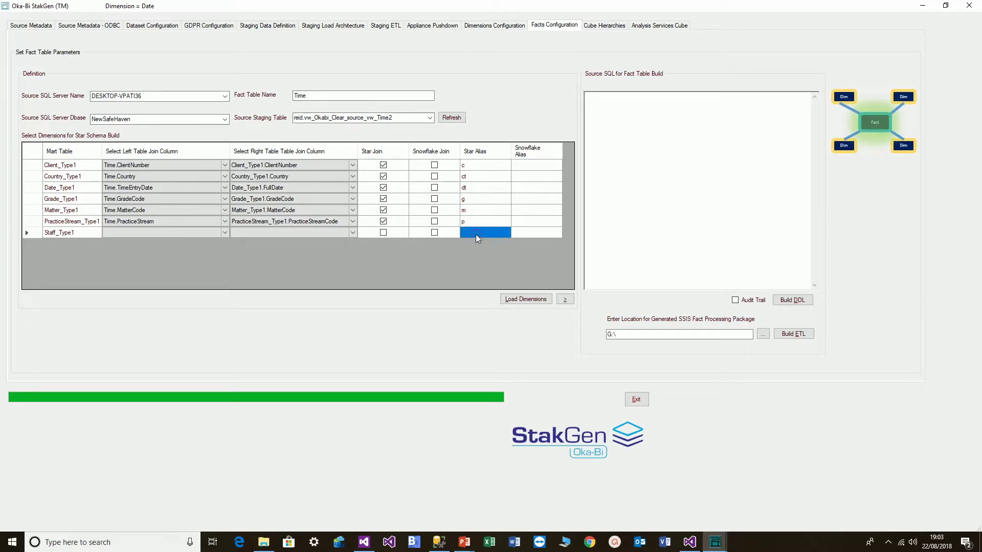
# - Generate the fact table's source SQL and add the derived column Turnover = stg.HoursWorked * g.HourlyRate, below the granularity columns comment
pyautogui.click(565, 300)
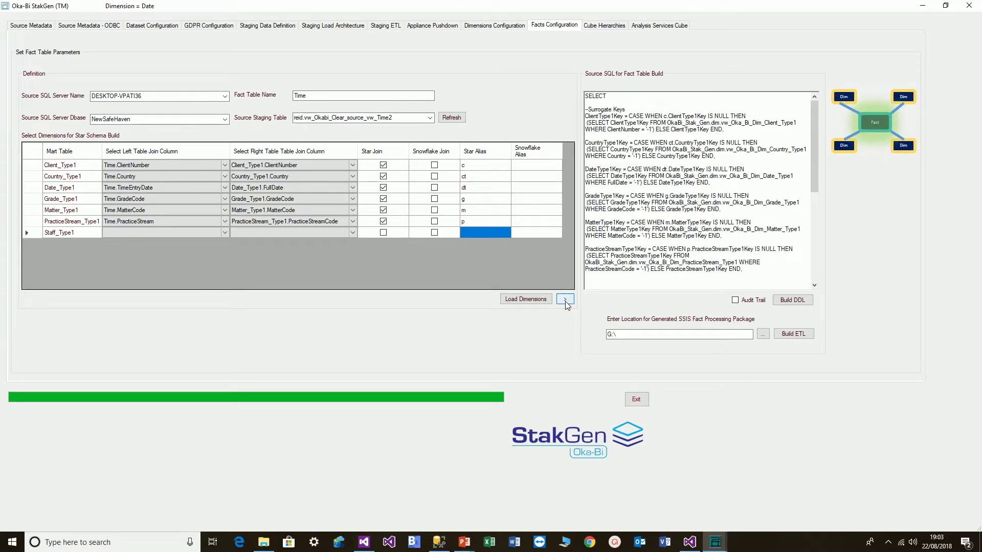
pyautogui.moveTo(817, 159); pyautogui.dragTo(819, 240)
pyautogui.click(608, 146)
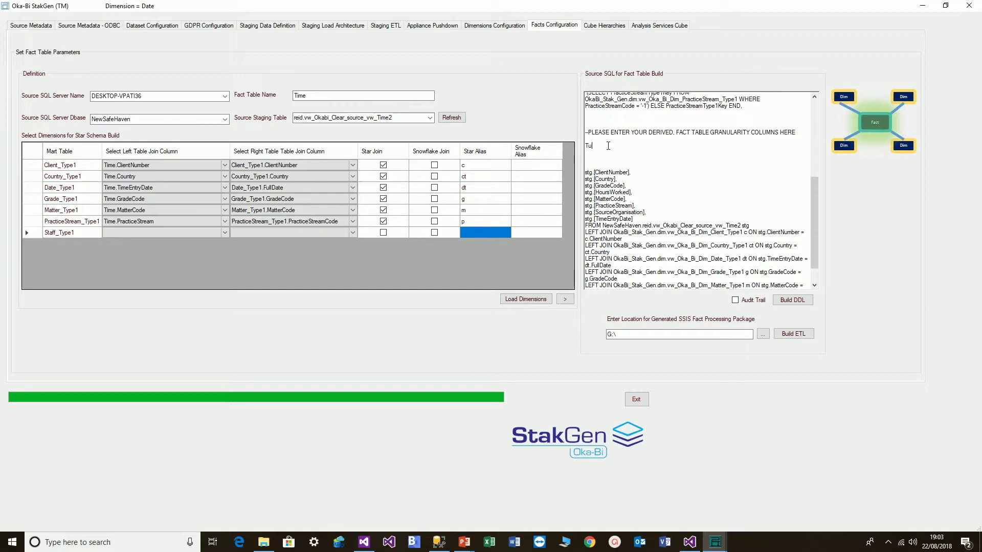
pyautogui.write('over = stg.HoursWorked * g.')
pyautogui.scroll(-1, 639, 230)
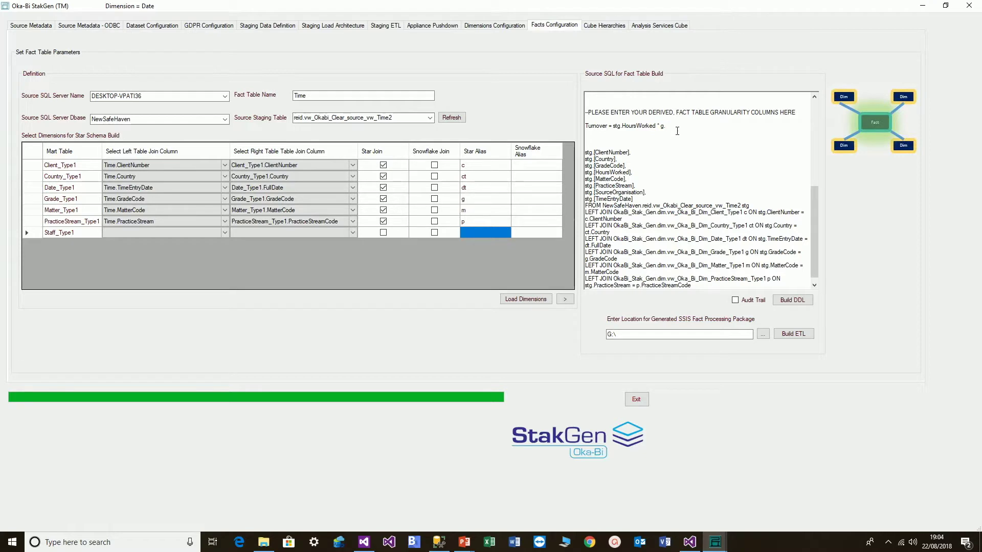
pyautogui.write('Hourly')
pyautogui.write('Rate,')
pyautogui.press('Return')
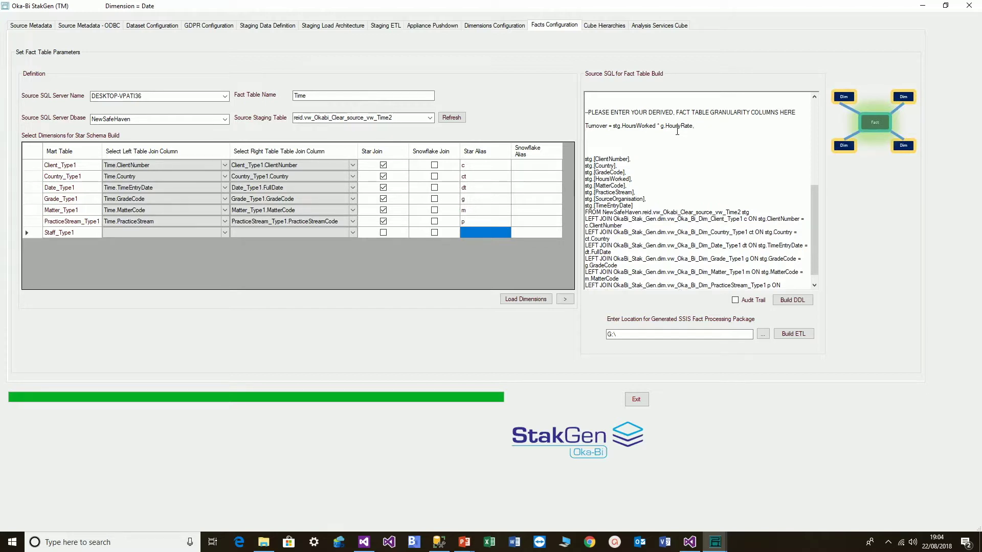
# - Begin a derived column on the line below Turnover with PartnerTurnover = CASE WHEN stg.[GradeCode] IN (9,10) THEN
pyautogui.write('T')
pyautogui.write('PPH')
pyautogui.press('BackSpace')
pyautogui.press('BackSpace')
pyautogui.press('BackSpace')
pyautogui.press('BackSpace')
pyautogui.write('PartnerTurnover = CASDE')
pyautogui.press('BackSpace')
pyautogui.press('BackSpace')
pyautogui.write('E WHEN')
pyautogui.write('stg.[GradeCode] IN (9,10')
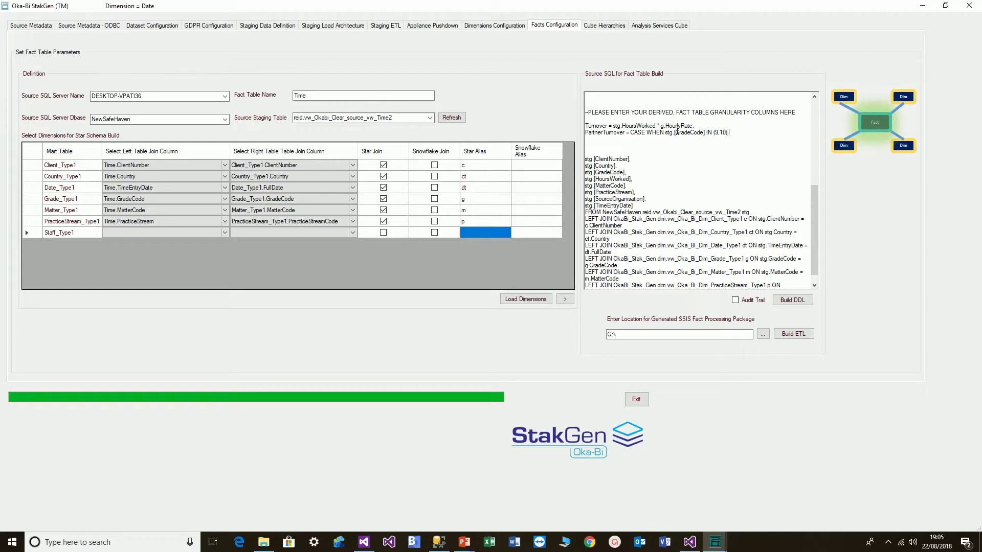
pyautogui.write(') THEN')
# - Enclose the HoursWorked and HourlyRate column names in square brackets in the Turnover expression
pyautogui.hotkey('ctrl', 'shift', 'Left')
pyautogui.hotkey('ctrl', 'shift', 'Left')
pyautogui.hotkey('ctrl', 'shift', 'Left')
pyautogui.hotkey('ctrl', 'shift', 'Left')
pyautogui.hotkey('ctrl', 'shift', 'Left')
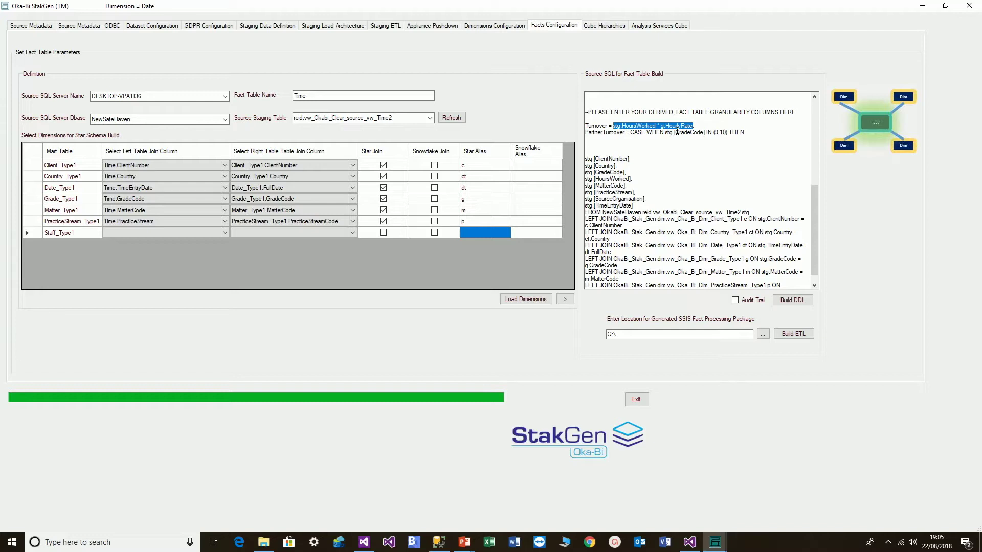
pyautogui.press('Down')
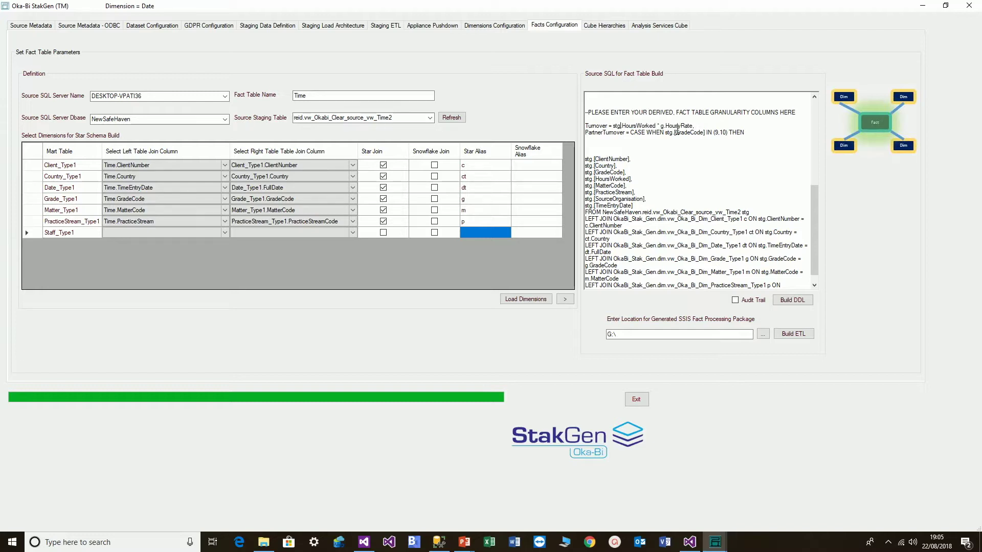
pyautogui.write('[')
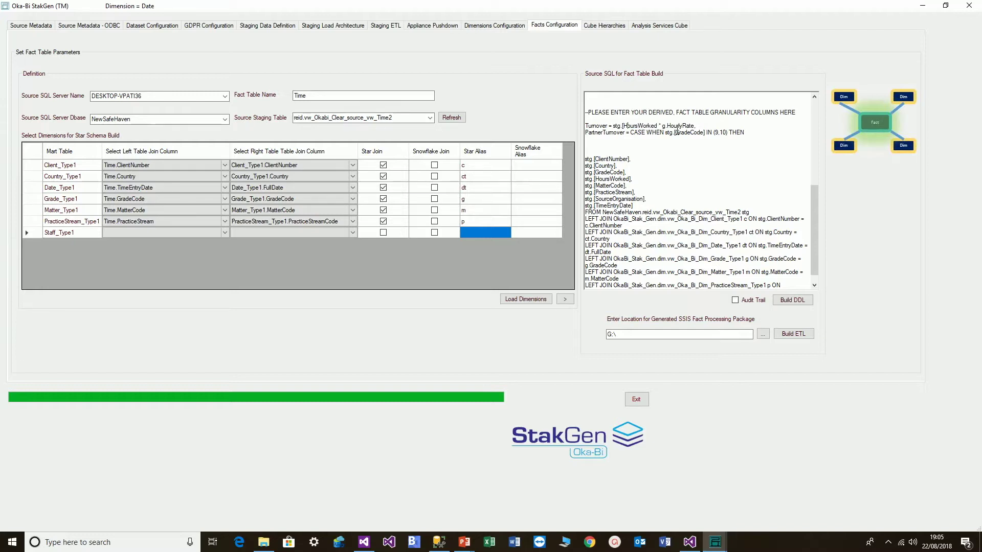
pyautogui.press('Right')
pyautogui.press('Right')
pyautogui.press('Right')
pyautogui.press('Right')
pyautogui.press('Right')
pyautogui.press('Right')
pyautogui.write(']')
pyautogui.press('Right')
pyautogui.press('Right')
pyautogui.press('Right')
pyautogui.write('[')
pyautogui.write(']')
# - Copy stg.[HoursWorked] * g.[HourlyRate] from Turnover into the PartnerTurnover THEN clause and complete the expression with ELSE 0 END and a comma
pyautogui.hotkey('ctrl', 'shift', 'Left')
pyautogui.hotkey('ctrl', 'shift', 'Left')
pyautogui.hotkey('ctrl', 'shift', 'Left')
pyautogui.hotkey('ctrl', 'shift', 'Left')
pyautogui.hotkey('ctrl', 'shift', 'Left')
pyautogui.hotkey('ctrl', 'shift', 'Left')
pyautogui.hotkey('ctrl', 'shift', 'Left')
pyautogui.hotkey('ctrl', 'shift', 'Left')
pyautogui.hotkey('ctrl', 'c')
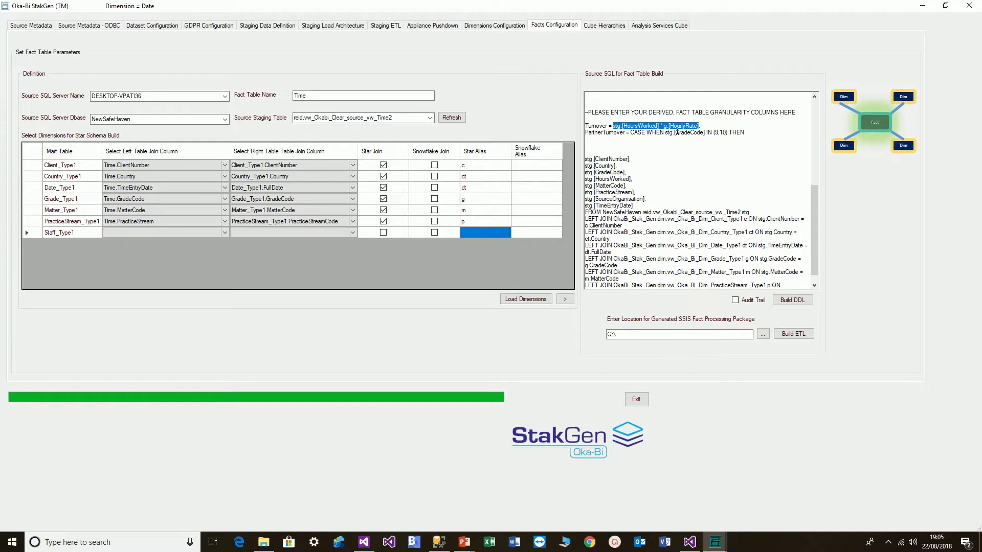
pyautogui.press('Down')
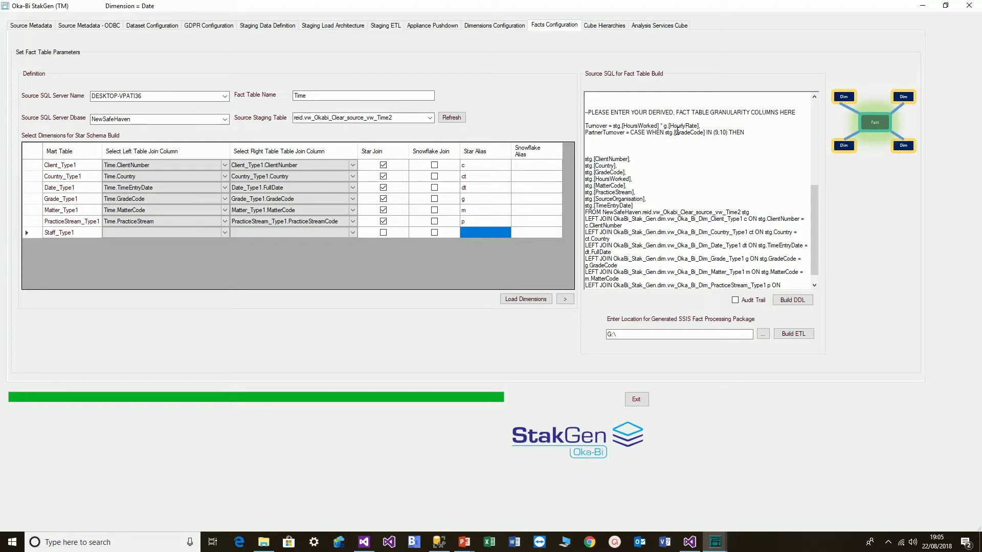
pyautogui.hotkey('ctrl', 'v')
pyautogui.write('ELSE 0 EN')
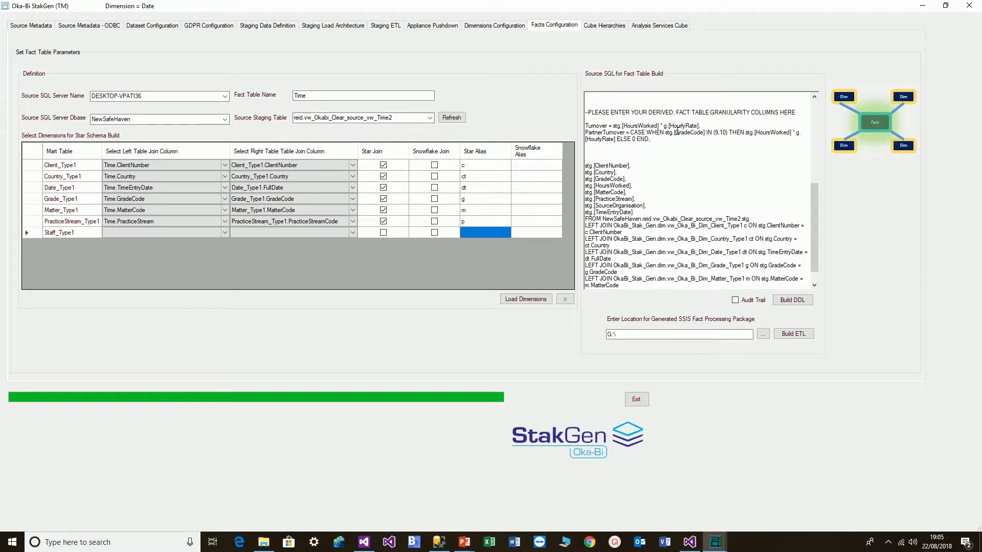
# - Duplicate the PartnerTurnover expression below it as NonPartnerTurnover and change its grade condition to NOT IN (9,10)
pyautogui.press('Return')
pyautogui.hotkey('shift', 'Up')
pyautogui.hotkey('shift', 'Up')
pyautogui.hotkey('ctrl', 'c')
pyautogui.press('Right')
pyautogui.hotkey('ctrl', 'v')
pyautogui.press('Up')
pyautogui.press('Up')
pyautogui.write('Non')
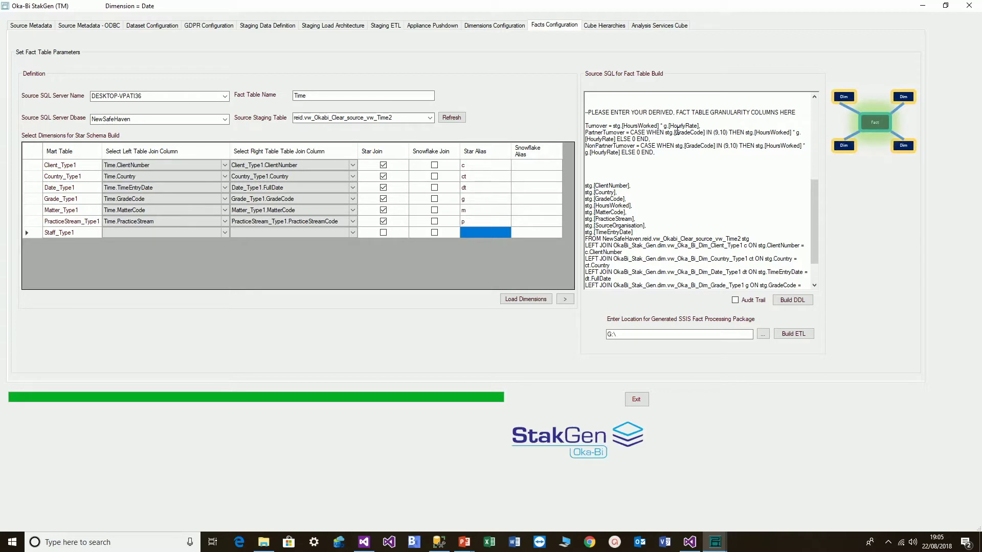
pyautogui.write('NOT')
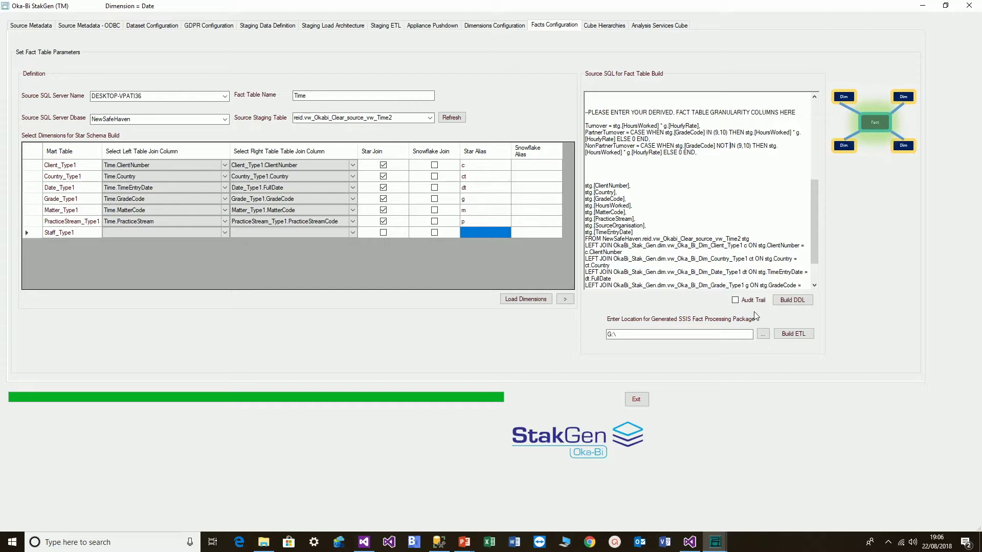
# - Build the Time fact table DDL with an audit trail, and build its SSIS fact processing package in G:\
pyautogui.click(755, 301)
pyautogui.click(796, 301)
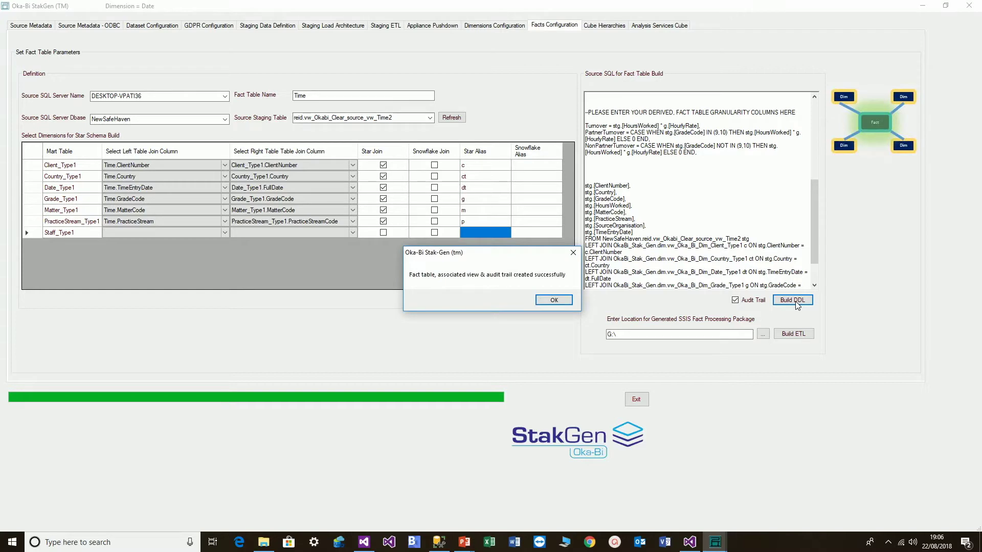
pyautogui.click(551, 302)
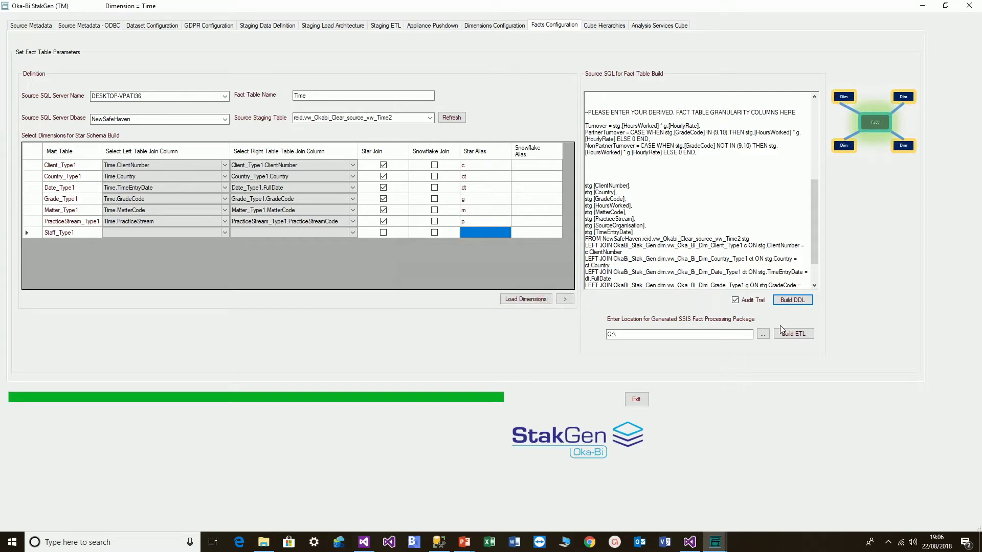
pyautogui.click(788, 335)
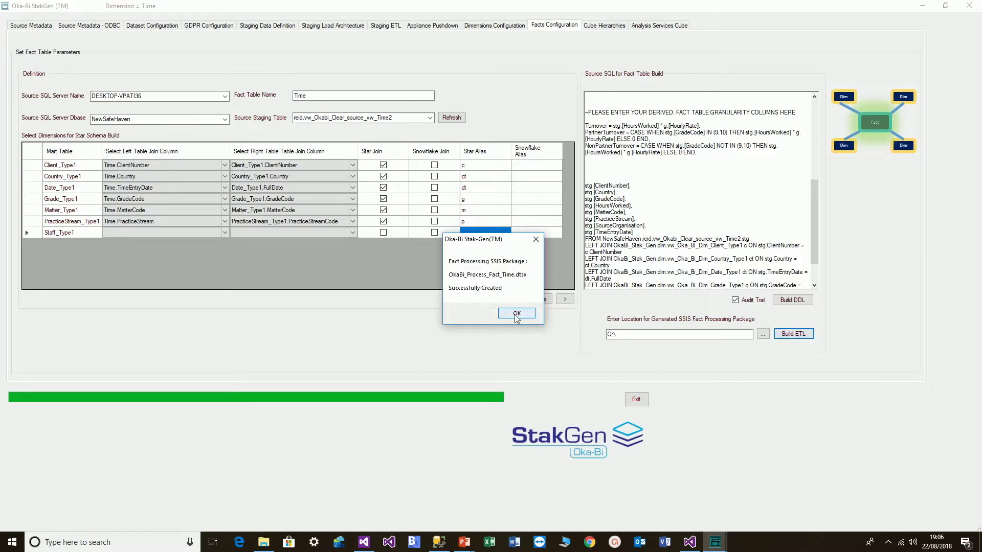
pyautogui.click(516, 314)
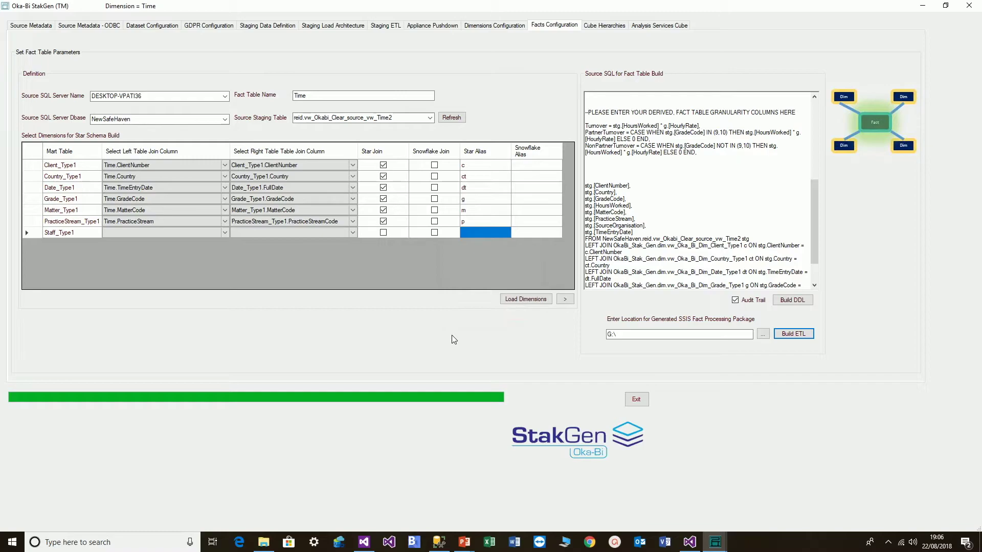
# - Switch to Visual Studio, stop debugging the Time2 package and select the project's SSIS Packages folder
pyautogui.click(464, 542)
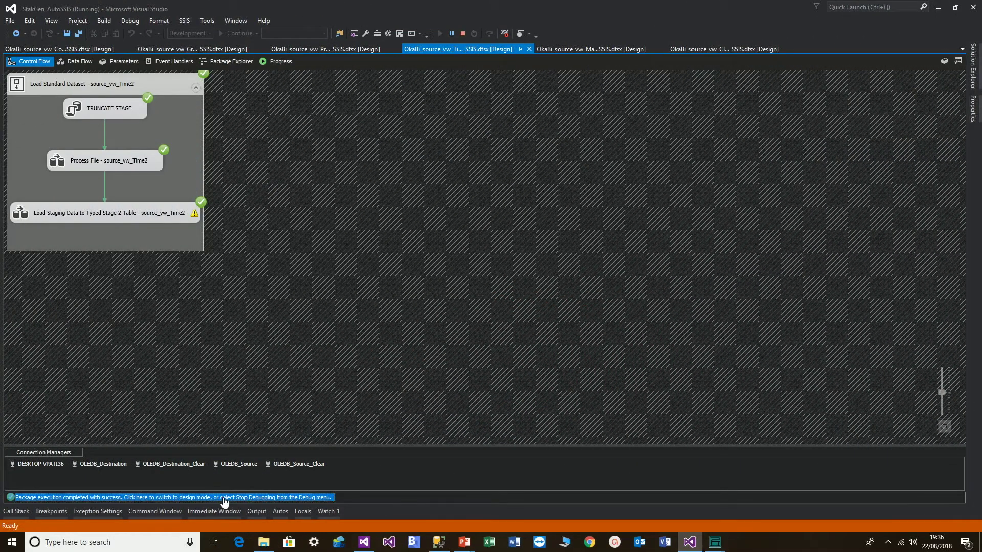
pyautogui.hotkey('shift', 'F5')
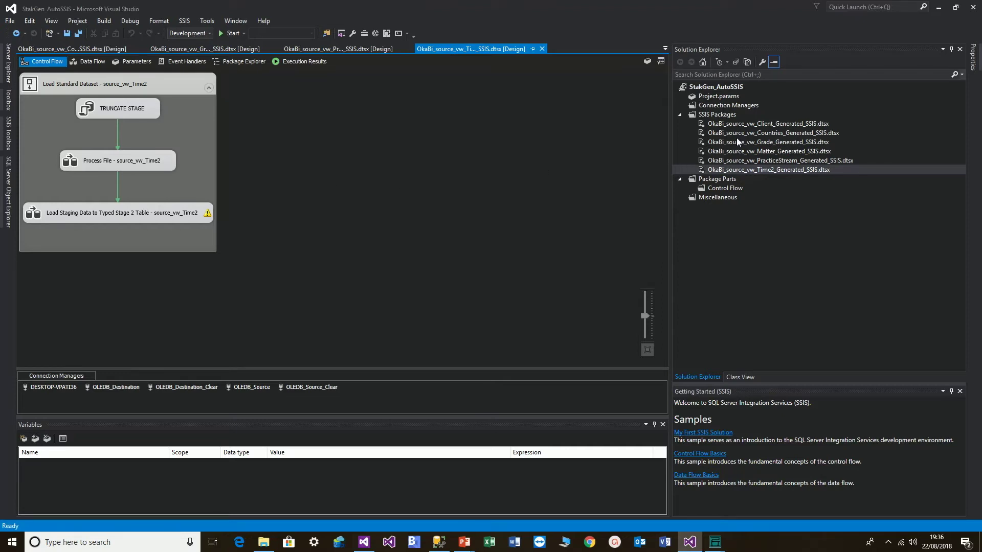
pyautogui.click(721, 115)
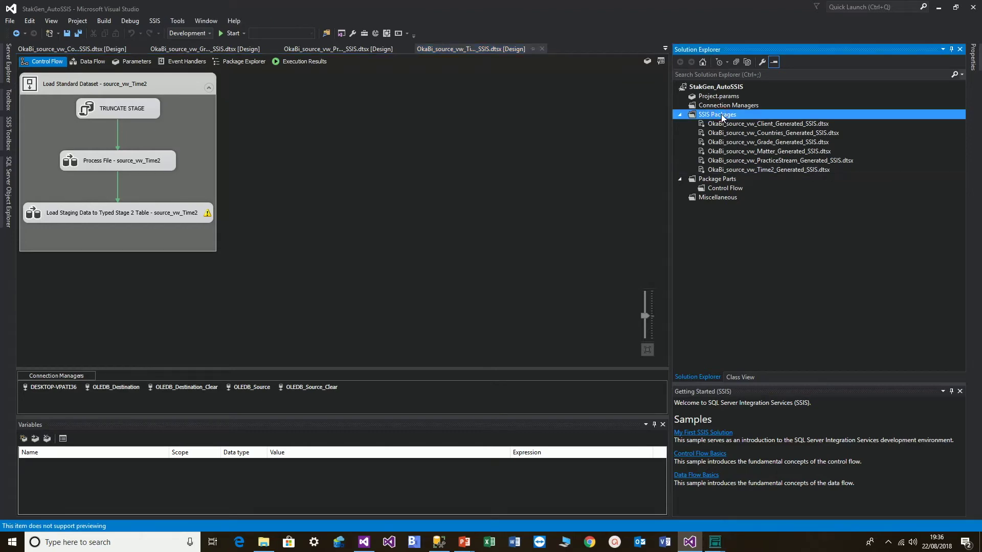
# - In File Explorer, copy all OkaBi_Process dimension packages and OkaBi_Process_Fact_Time from drive G:, and return to Visual Studio
pyautogui.click(263, 543)
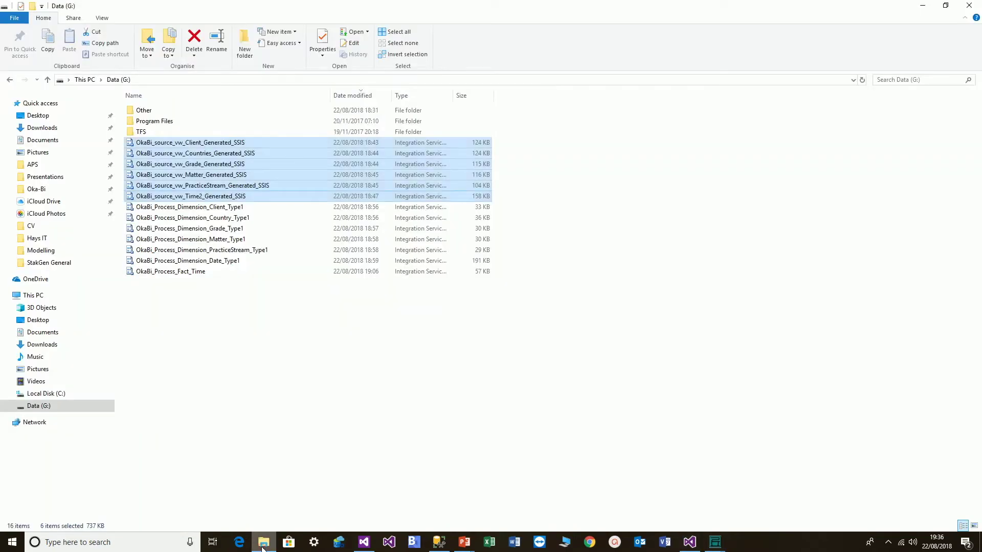
pyautogui.click(172, 322)
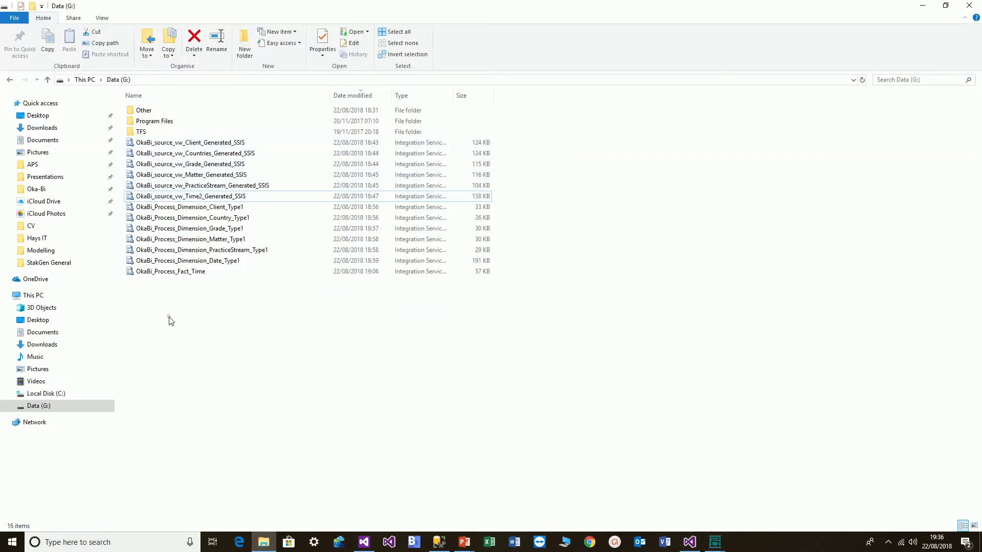
pyautogui.click(175, 207)
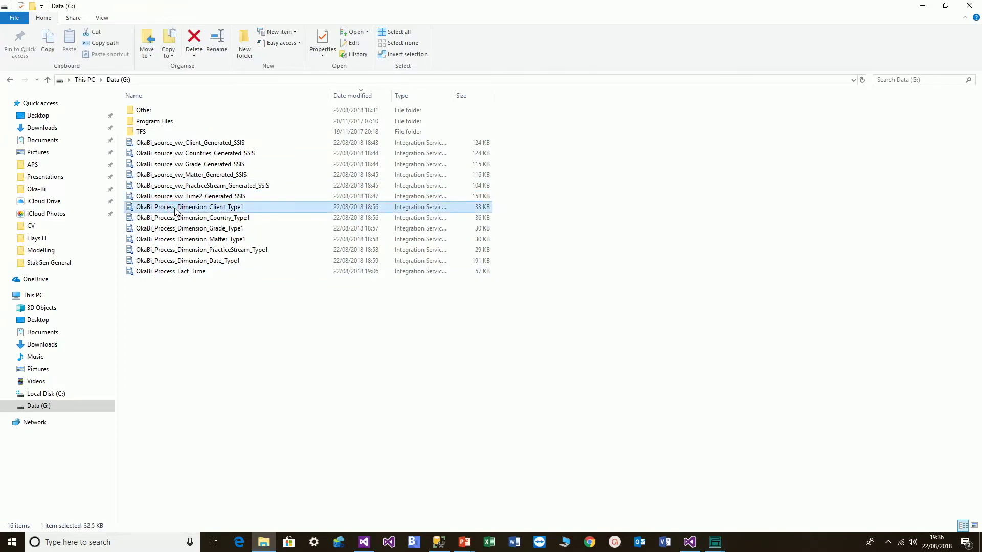
pyautogui.keyDown('shift'); pyautogui.click(165, 272); pyautogui.keyUp('shift')
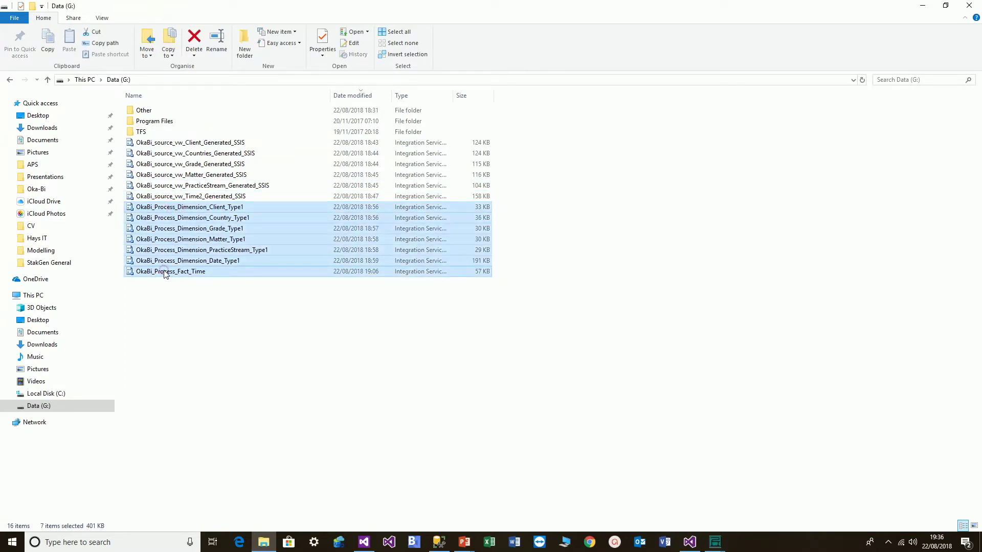
pyautogui.hotkey('ctrl', 'c')
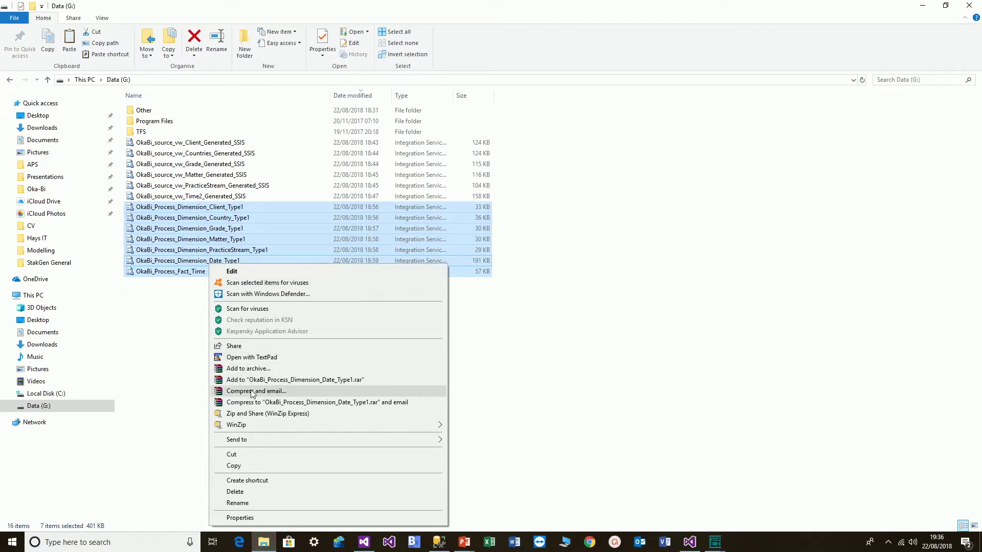
pyautogui.click(231, 465)
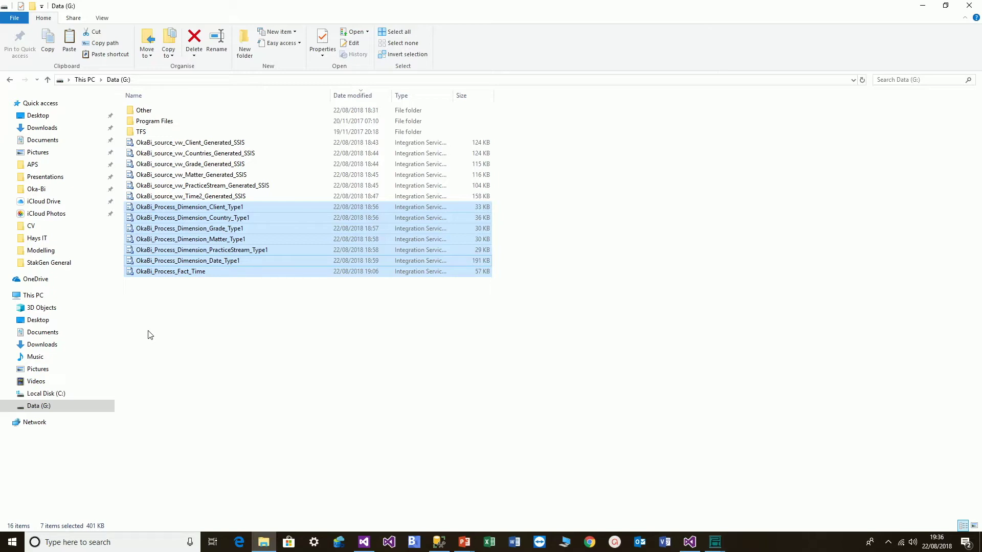
pyautogui.hotkey('alt', 'Tab')
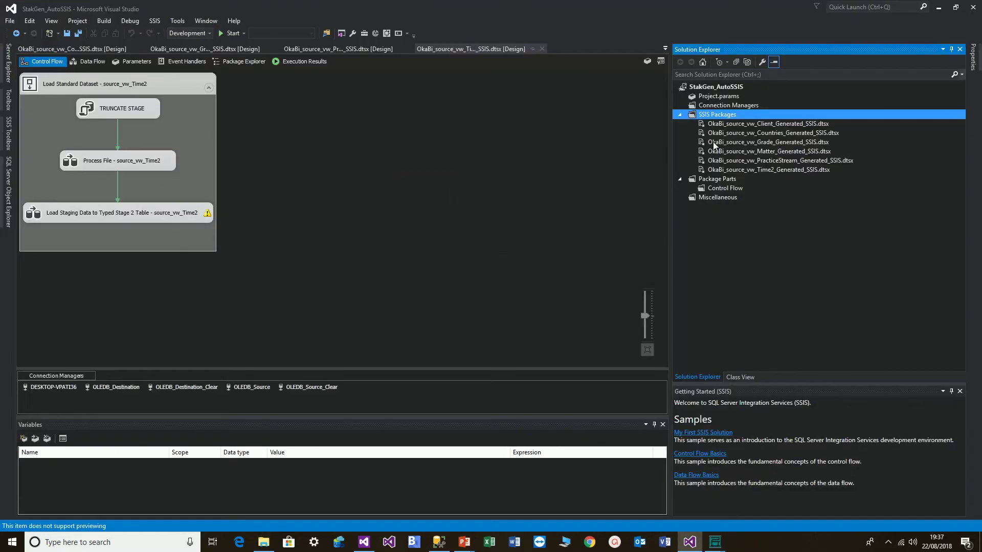
# - Paste the copied dimension and fact processing packages into the project's SSIS Packages folder
pyautogui.rightClick(716, 116)
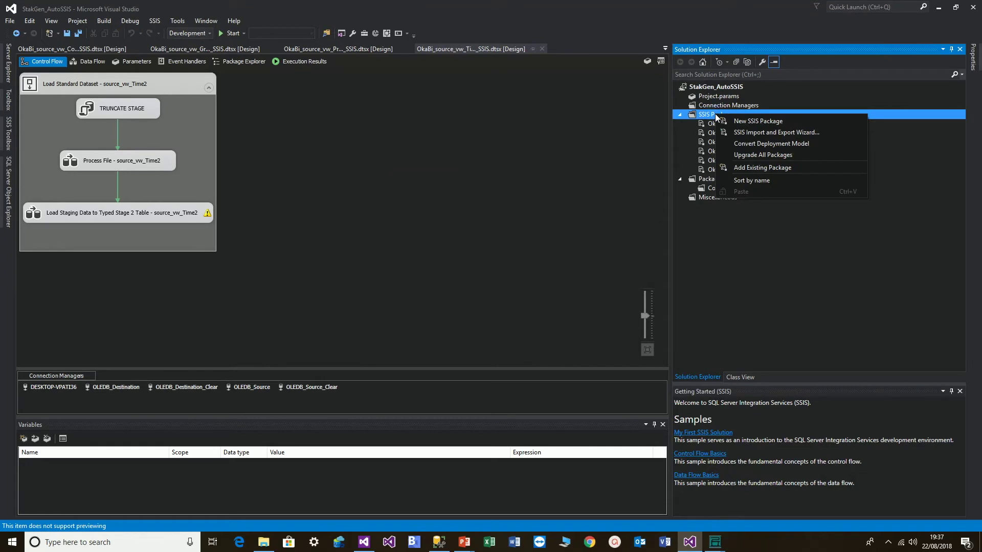
pyautogui.click(711, 117)
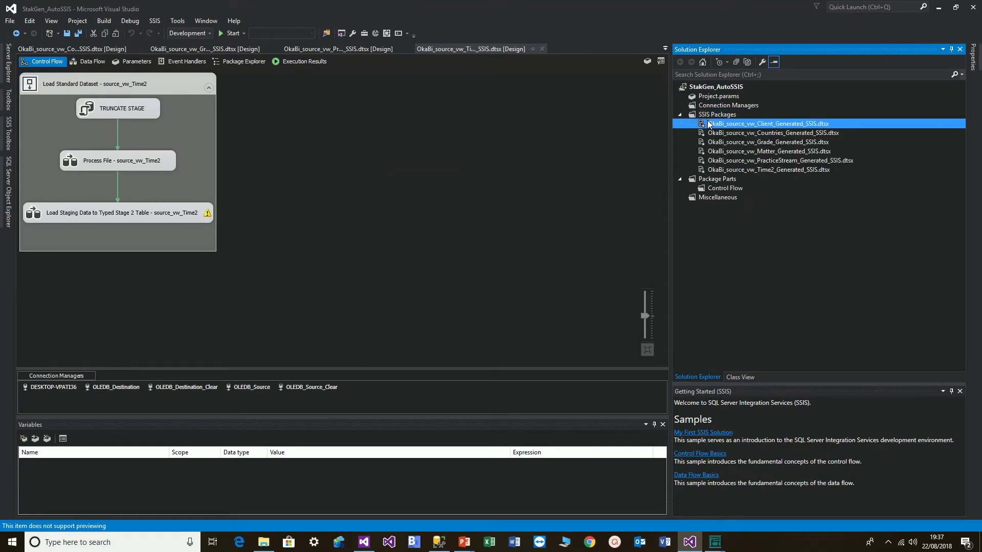
pyautogui.rightClick(709, 116)
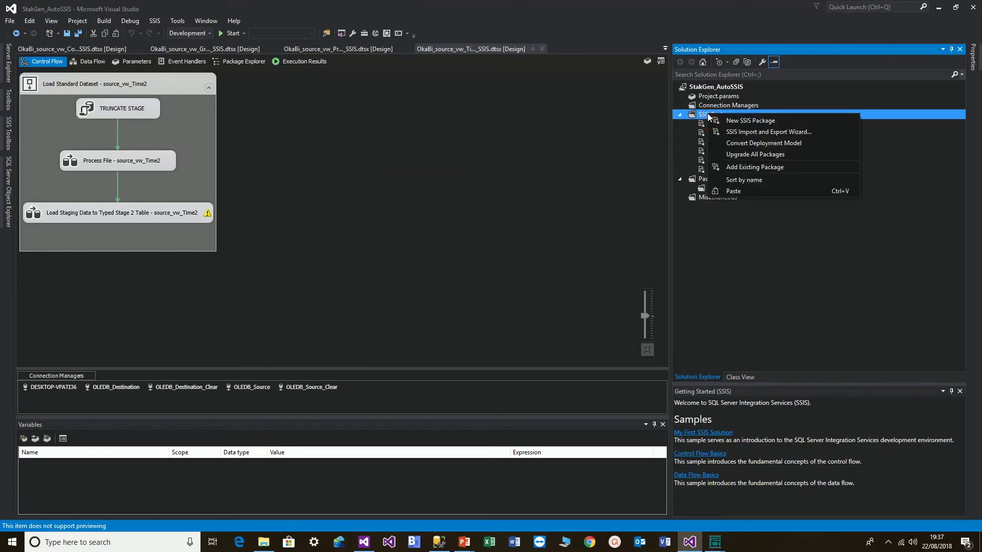
pyautogui.click(731, 191)
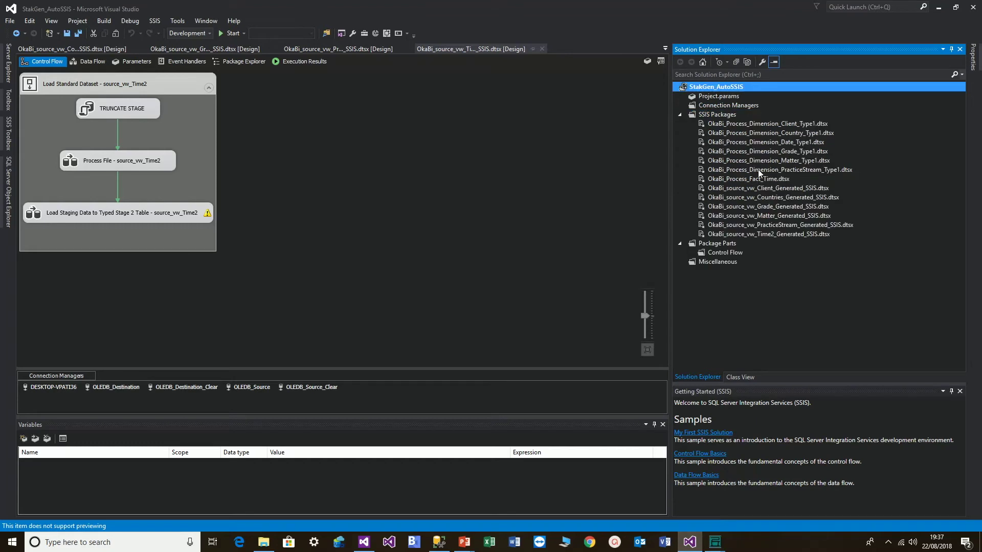
# - Open the Client, Country, Date, Grade, Matter and PracticeStream dimension packages and OkaBi_Process_Fact_Time in the designer
pyautogui.doubleClick(753, 125)
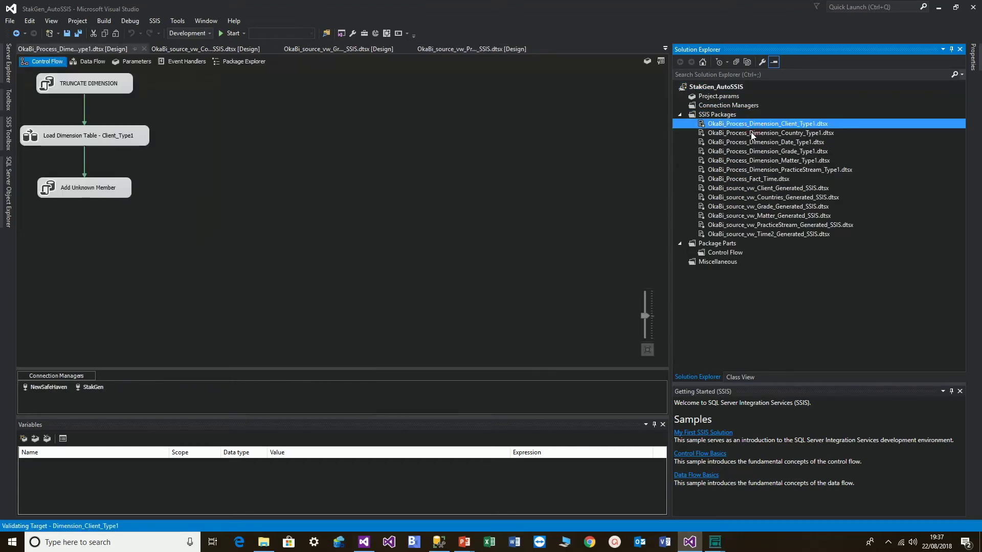
pyautogui.doubleClick(751, 133)
pyautogui.click(751, 142)
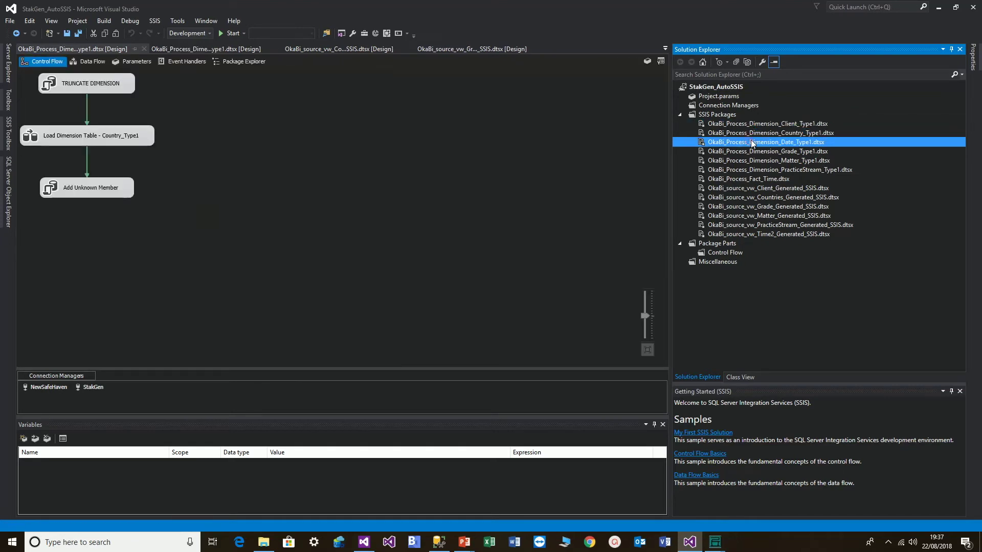
pyautogui.doubleClick(751, 151)
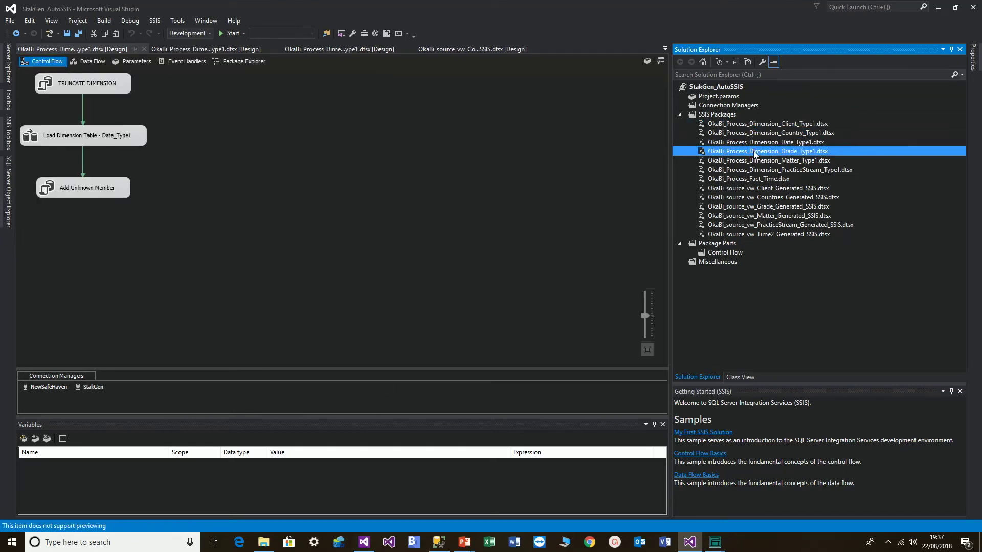
pyautogui.doubleClick(754, 161)
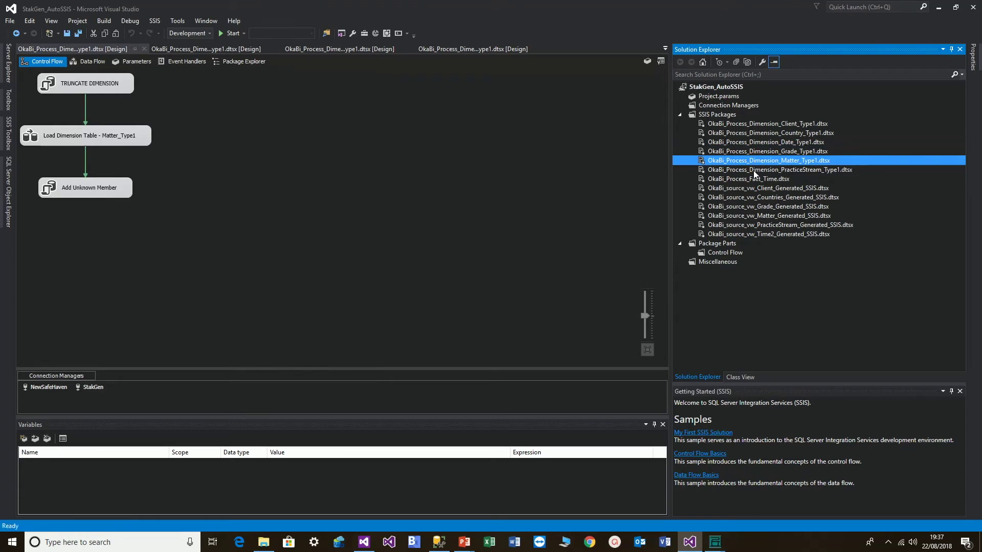
pyautogui.doubleClick(753, 170)
pyautogui.click(750, 179)
pyautogui.doubleClick(750, 179)
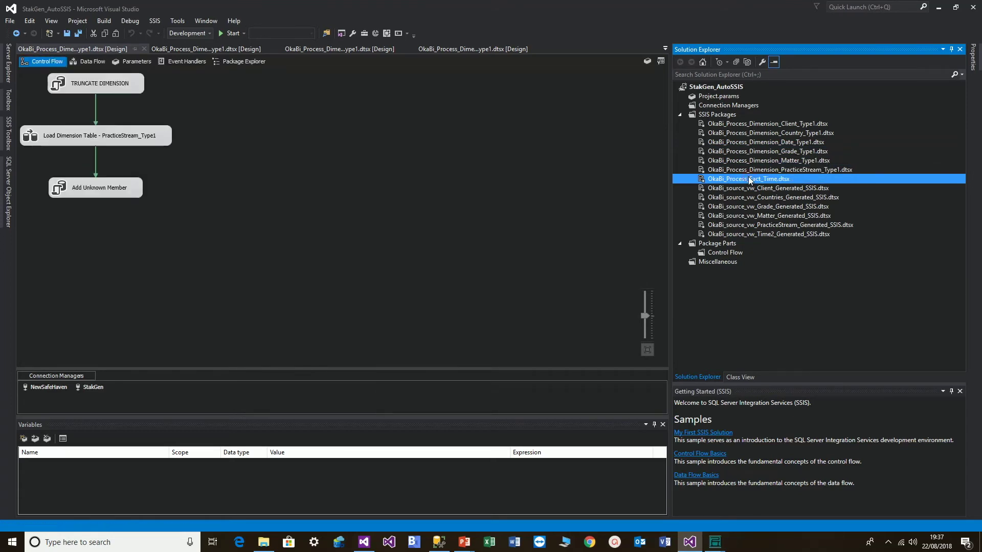
# - Execute the Client_Type1 and Country_Type1 dimension packages, stopping debugging after each run
pyautogui.rightClick(749, 125)
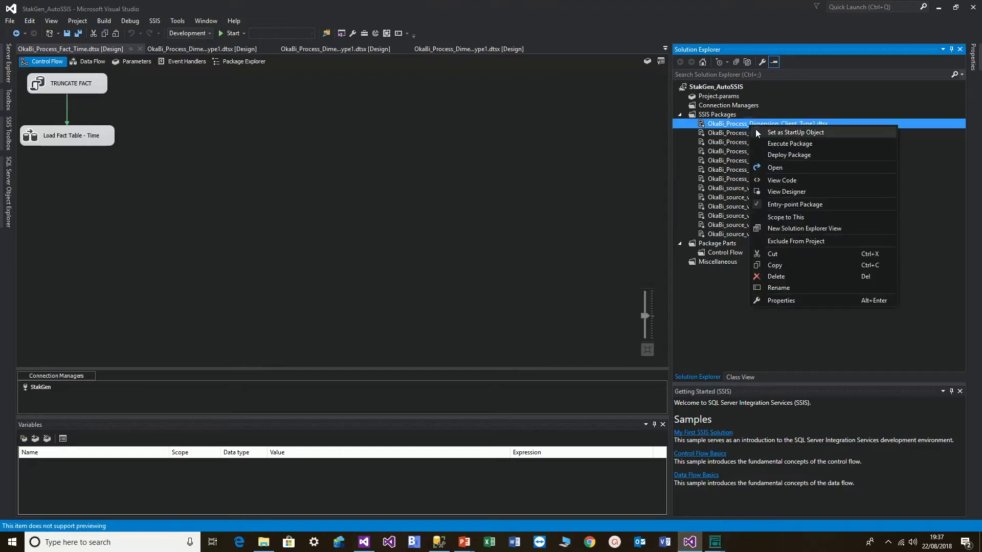
pyautogui.click(767, 141)
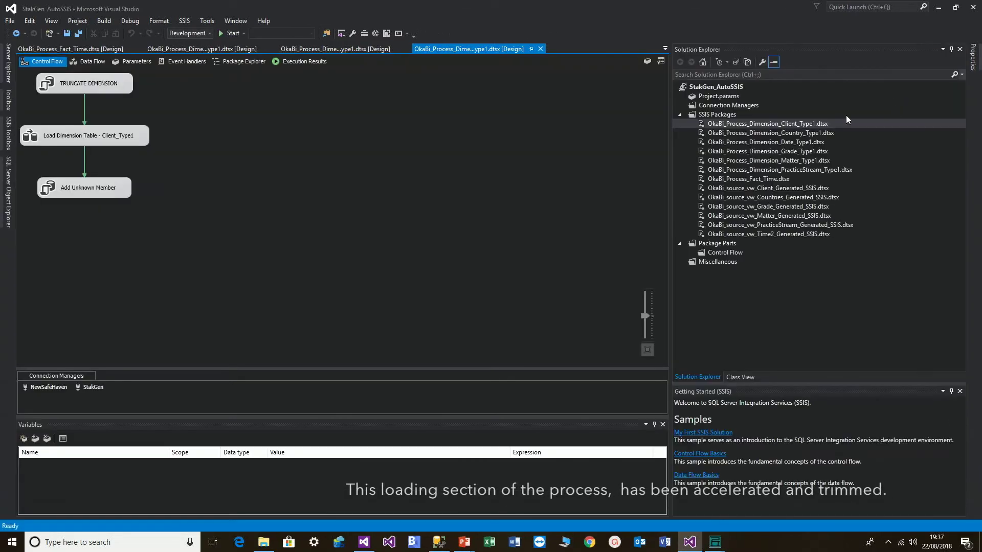
pyautogui.rightClick(775, 132)
pyautogui.click(786, 152)
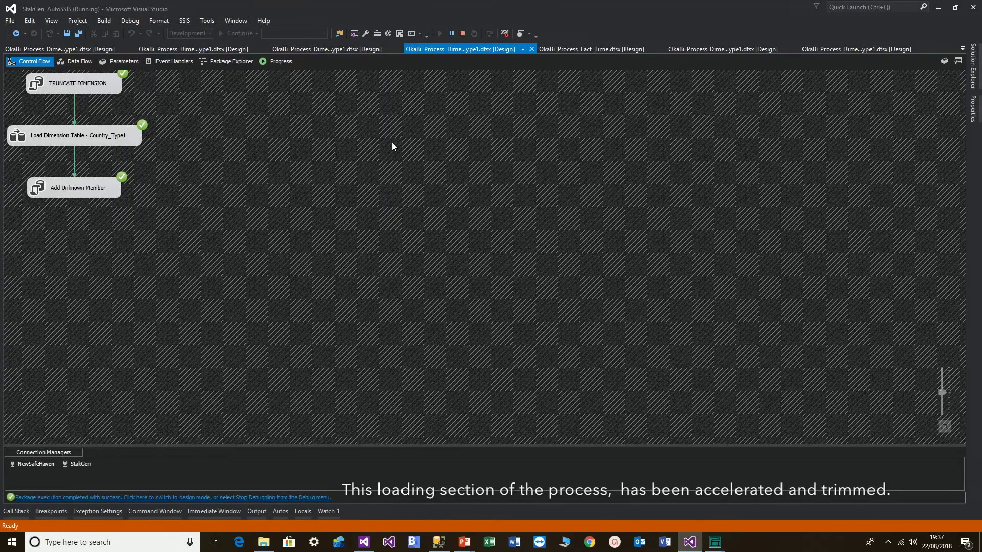
pyautogui.hotkey('shift', 'F5')
# - Execute the Date_Type1 and Grade_Type1 dimension packages, stopping debugging after each run
pyautogui.rightClick(778, 141)
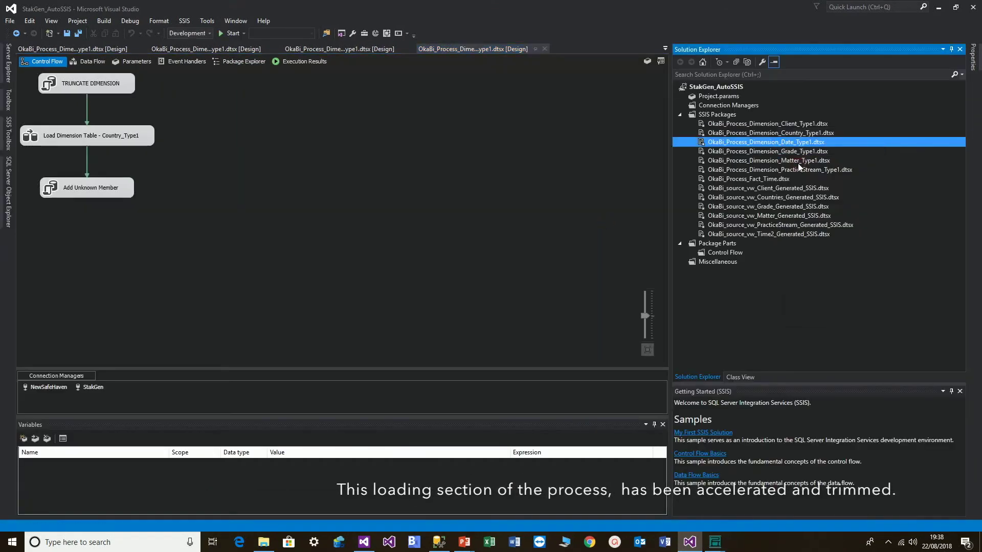
pyautogui.click(790, 161)
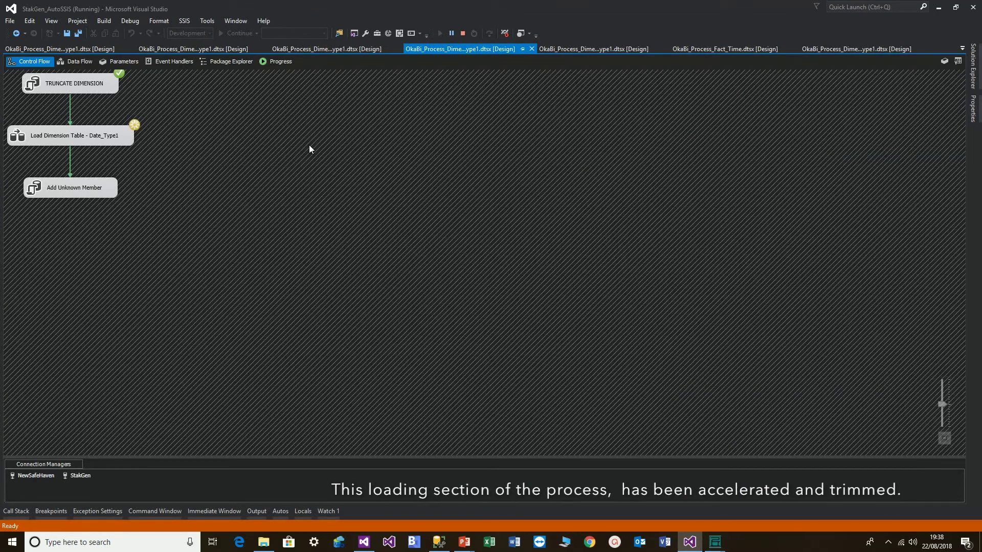
pyautogui.hotkey('shift', 'F5')
pyautogui.click(767, 151)
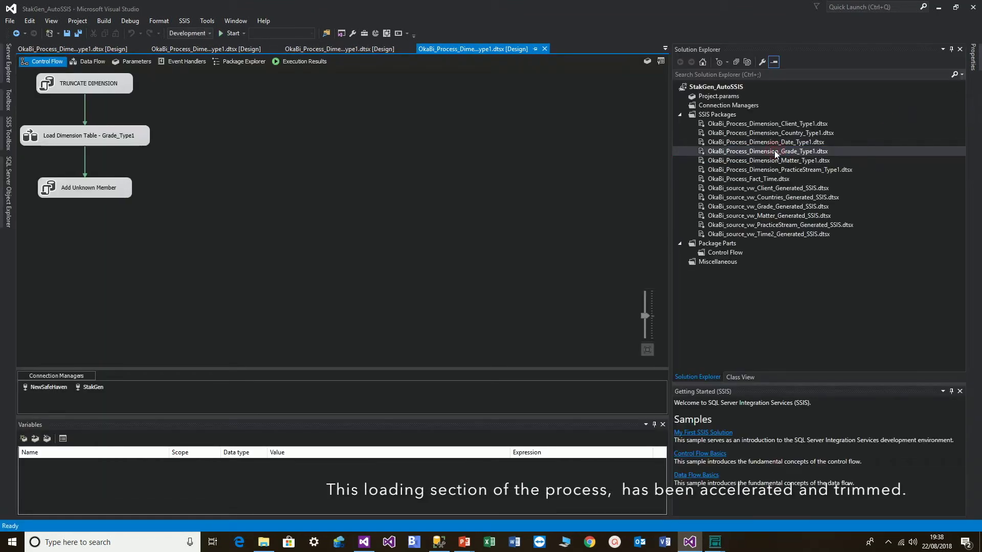
pyautogui.rightClick(773, 149)
pyautogui.click(783, 169)
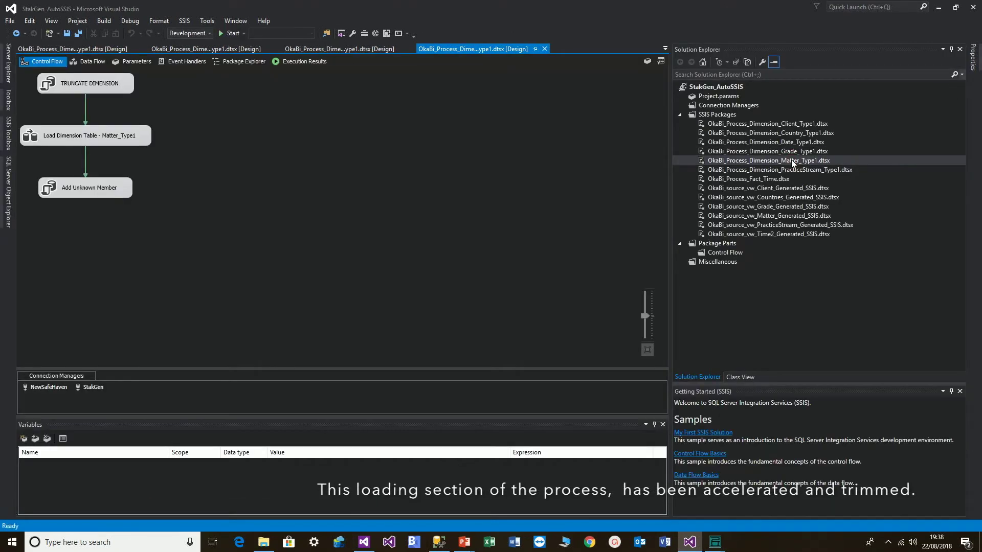
# - Execute the Matter_Type1 and PracticeStream_Type1 dimension packages, stopping debugging after each run
pyautogui.rightClick(791, 161)
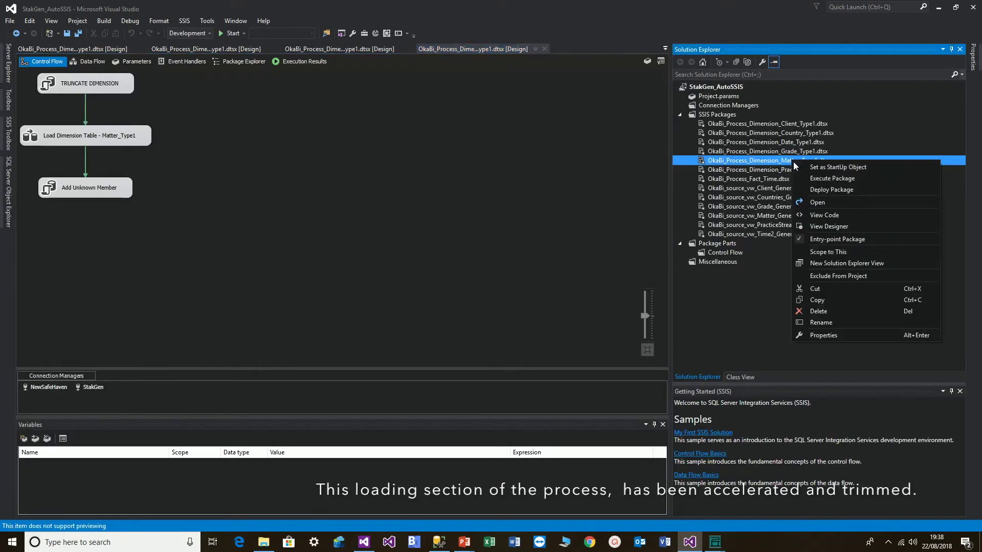
pyautogui.click(804, 180)
pyautogui.click(291, 497)
pyautogui.press('F5')
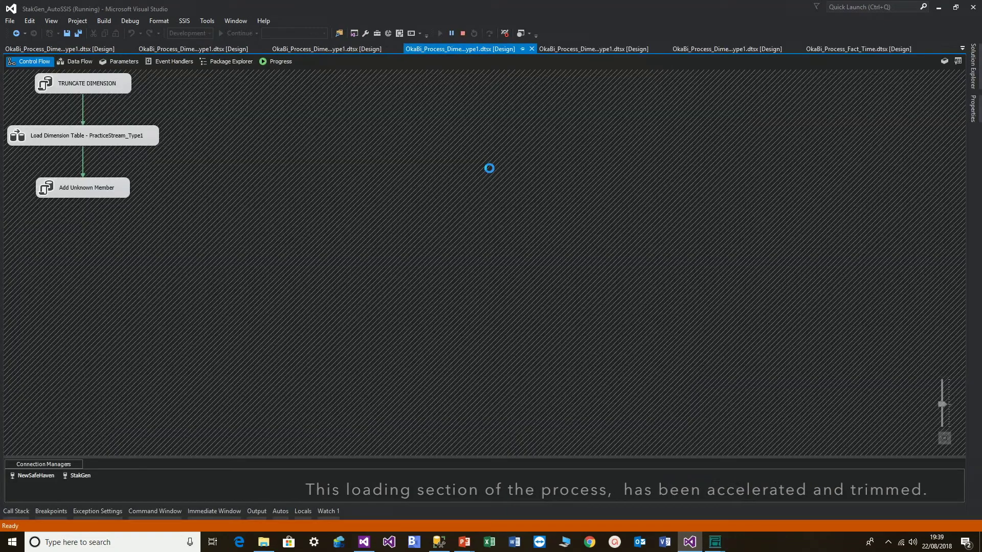
pyautogui.hotkey('shift', 'F5')
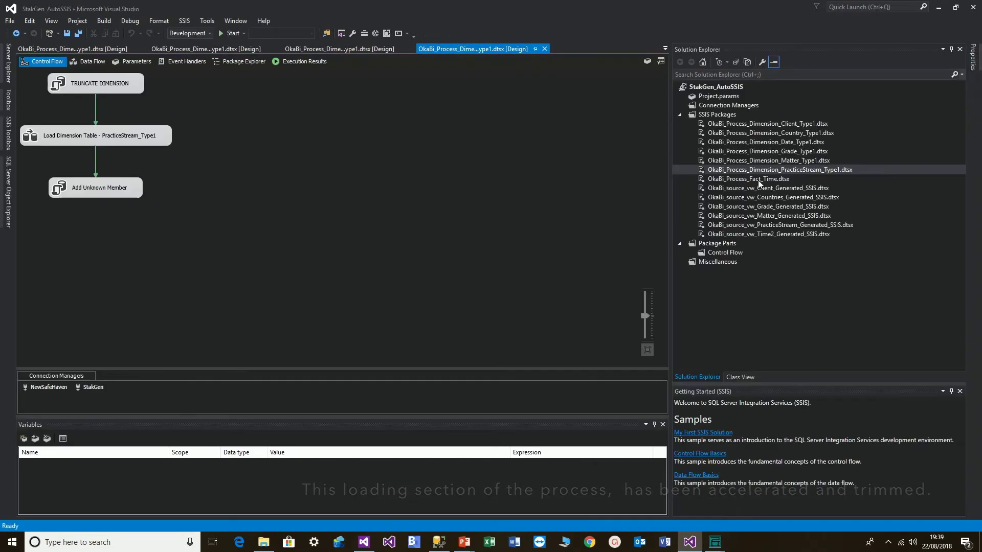
# - In OkaBi_Process_Fact_Time, open the StakGen_Time source of the fact load and examine the derived turnover columns in its SQL command
pyautogui.doubleClick(757, 179)
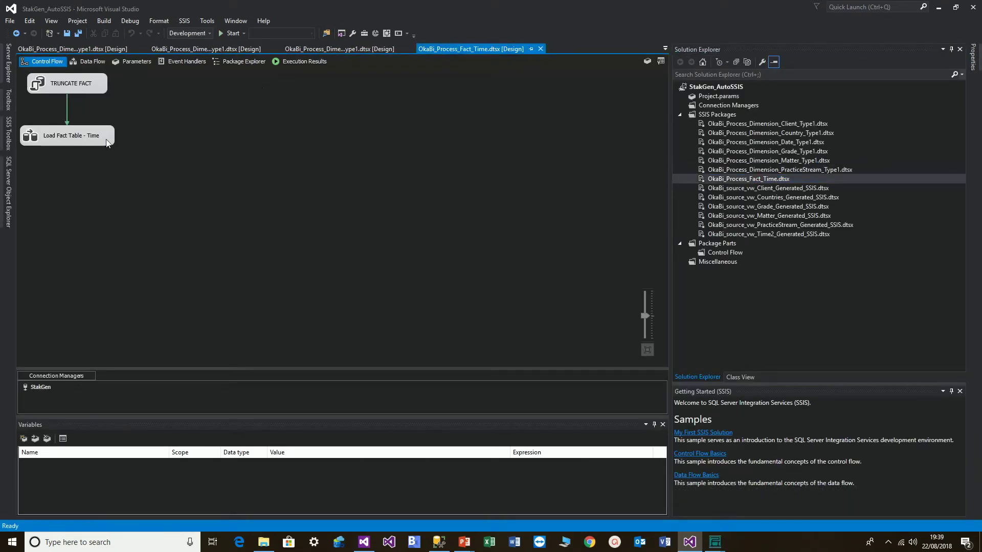
pyautogui.doubleClick(79, 133)
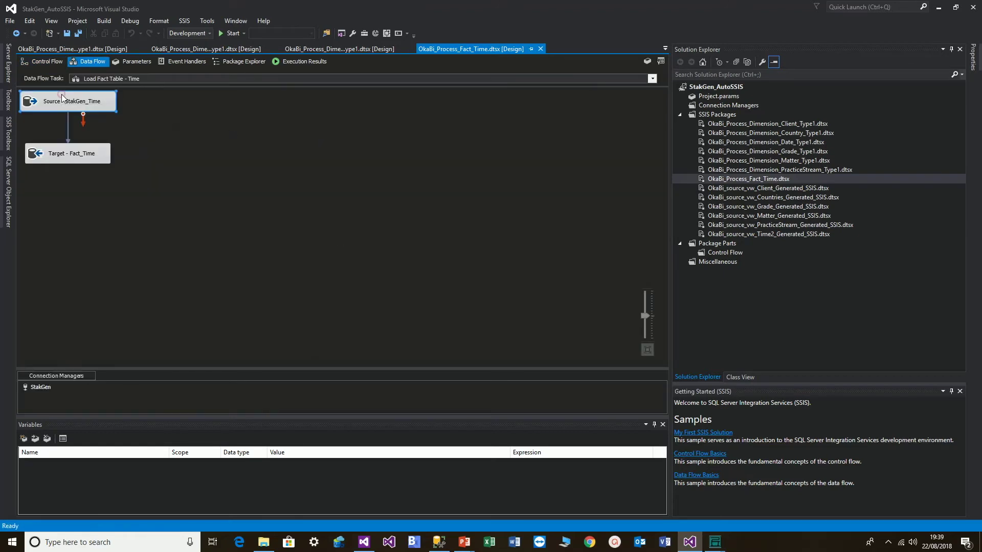
pyautogui.doubleClick(61, 97)
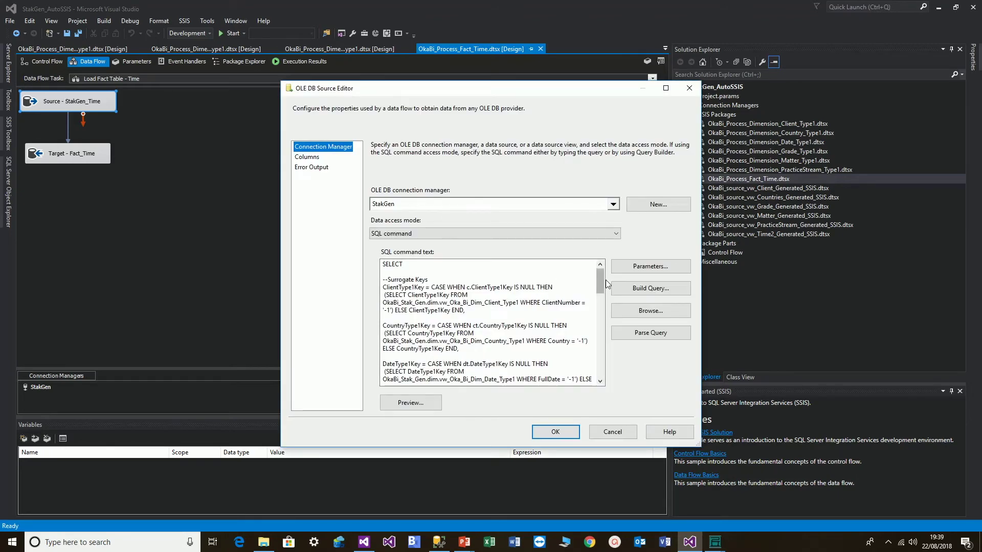
pyautogui.moveTo(600, 280); pyautogui.dragTo(599, 335)
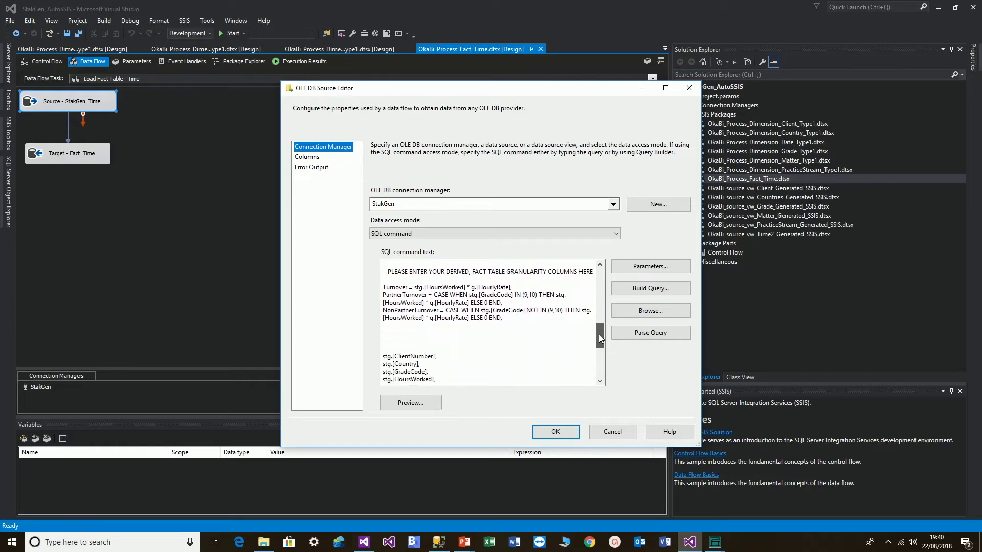
pyautogui.moveTo(383, 287); pyautogui.dragTo(507, 320)
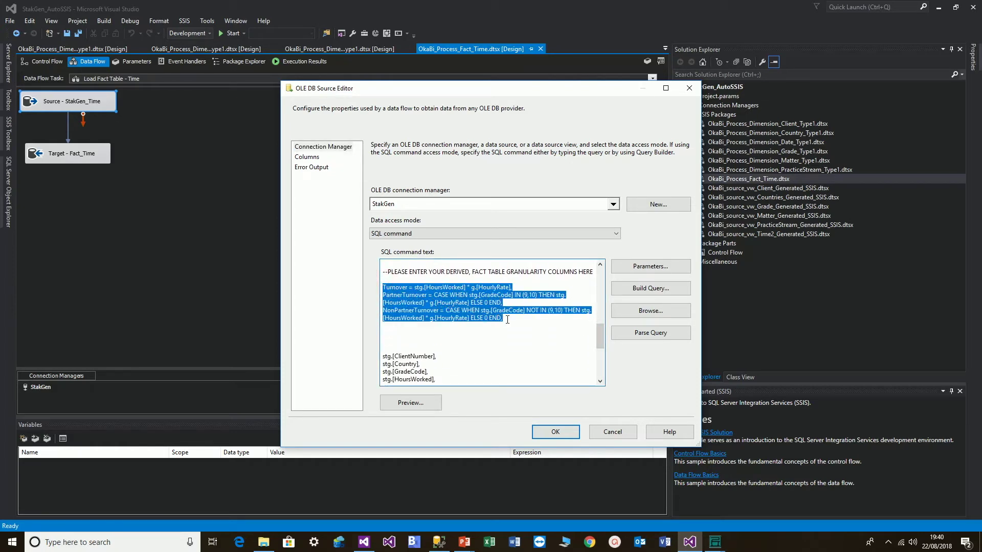
pyautogui.click(528, 321)
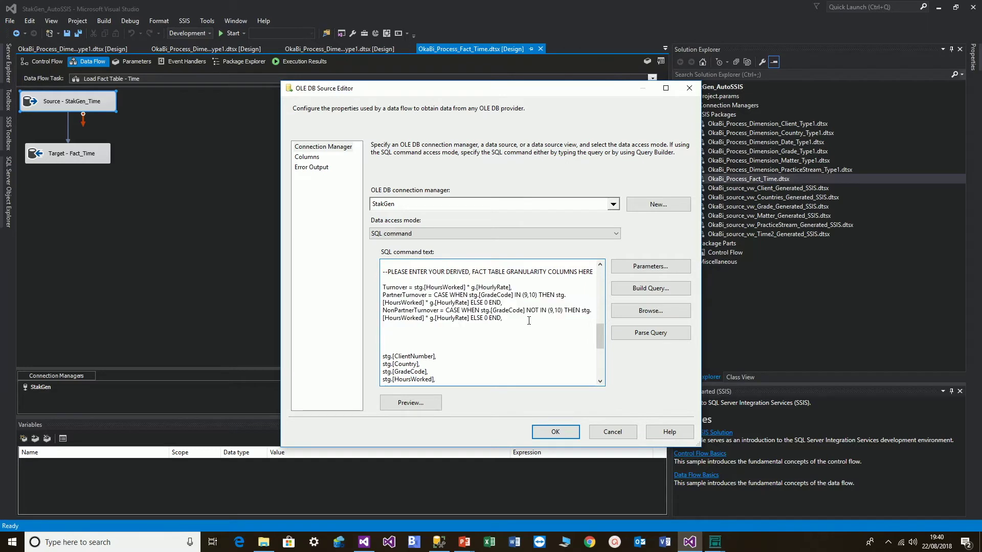
pyautogui.click(553, 433)
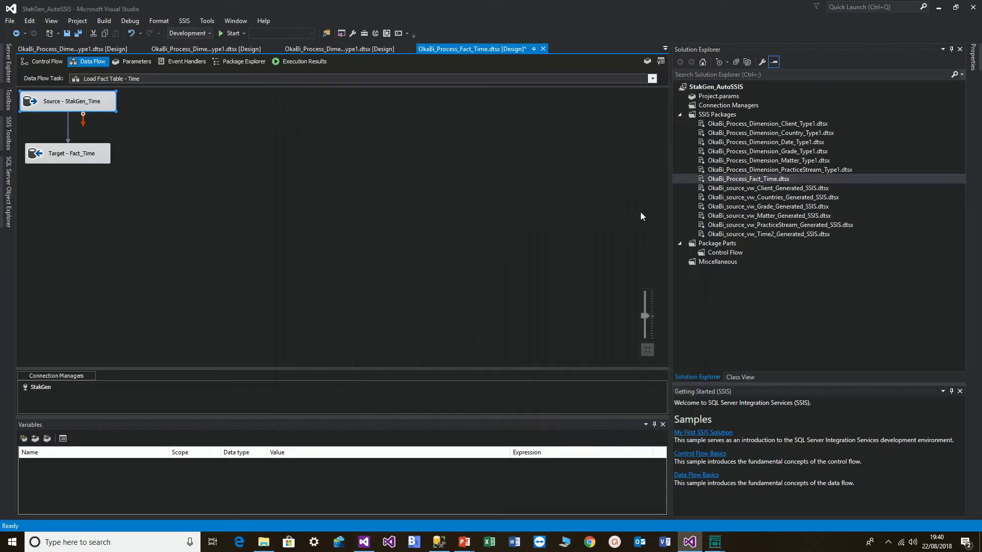
# - Execute the OkaBi_Process_Fact_Time package, follow its control flow to completion, and switch back to design mode
pyautogui.rightClick(729, 177)
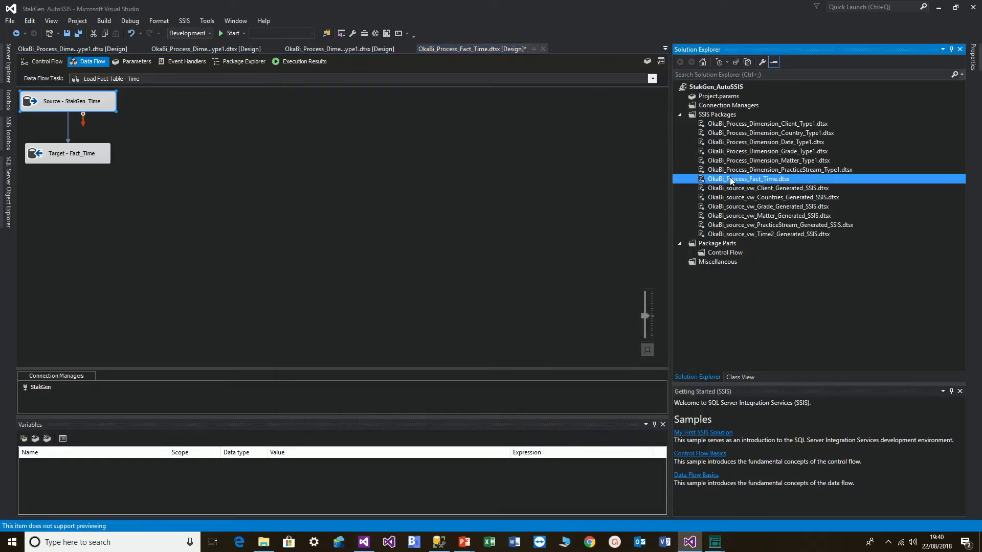
pyautogui.click(747, 194)
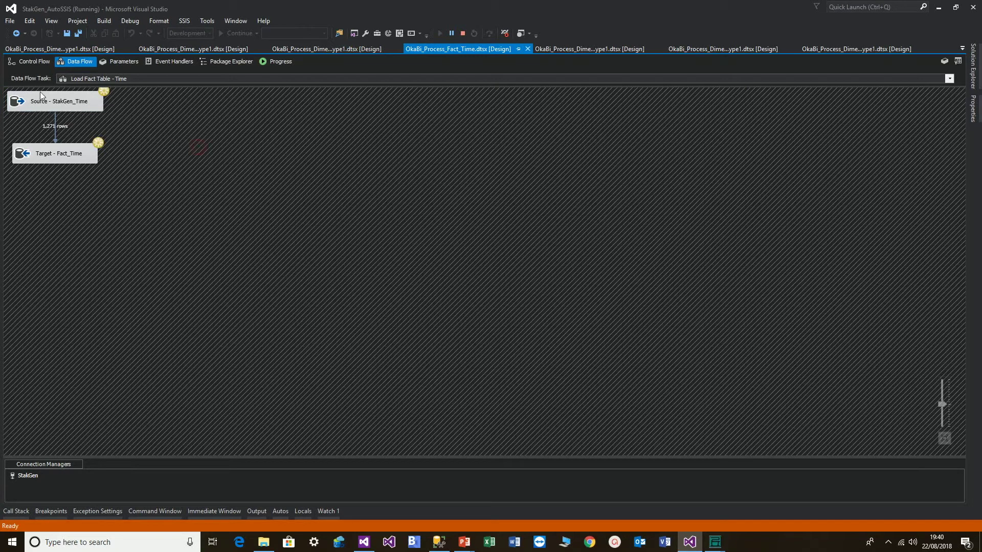
pyautogui.click(29, 66)
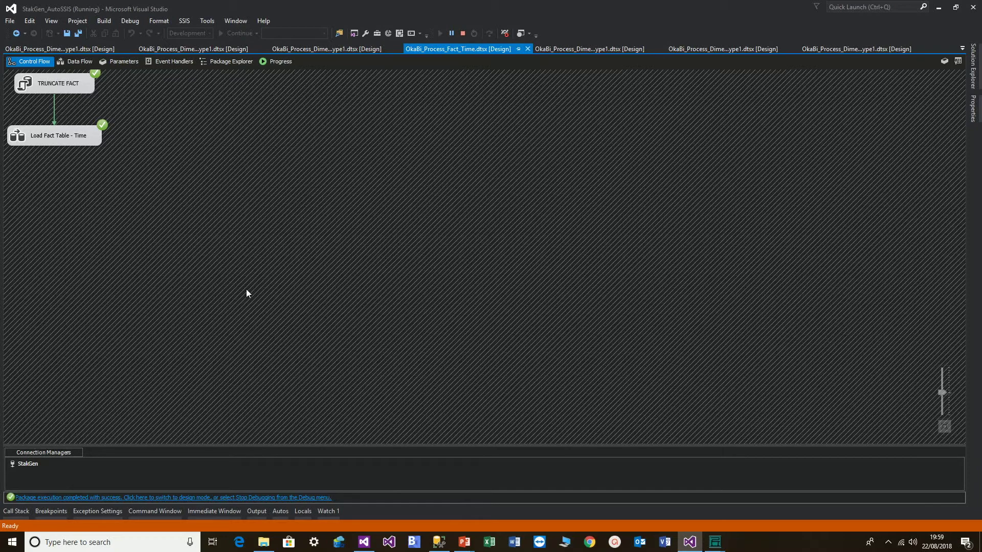
pyautogui.click(187, 497)
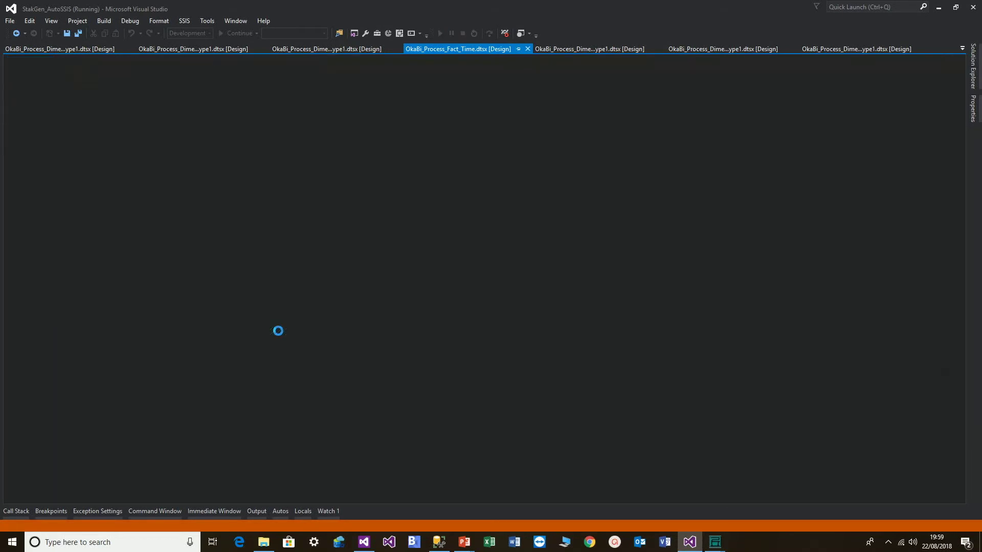